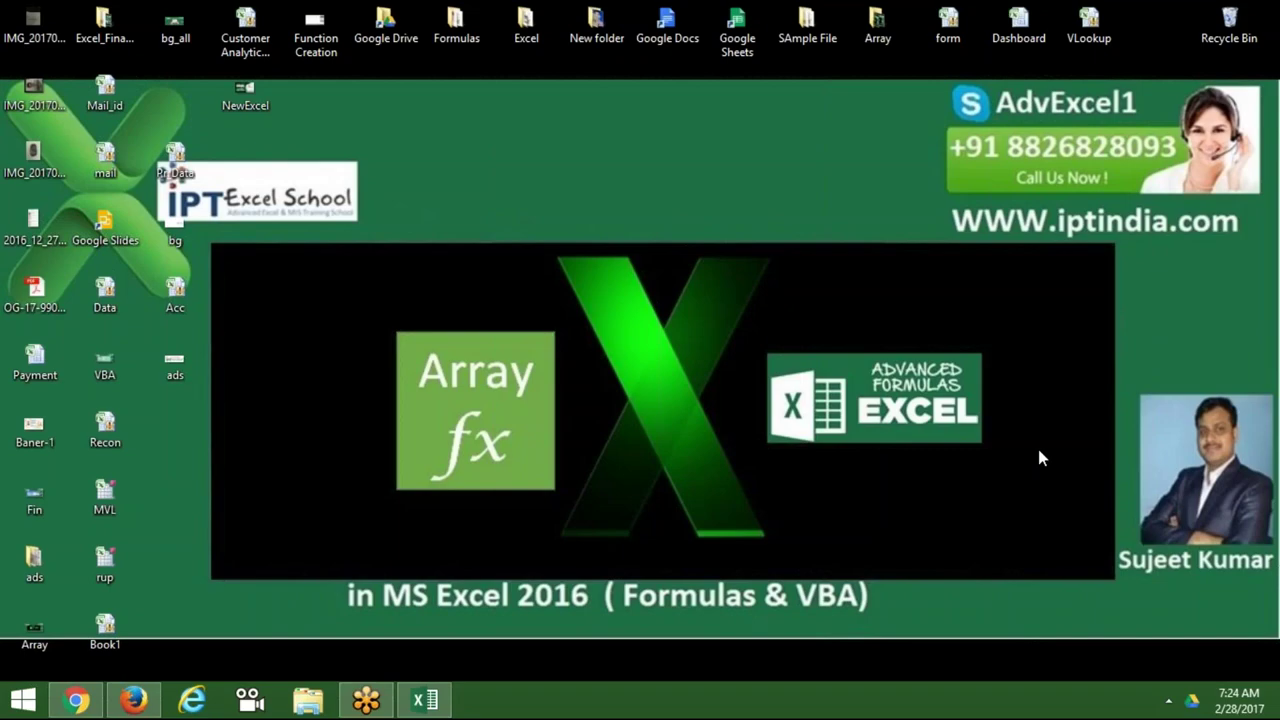
Step: Switch from the Windows desktop back to the empty Book1 workbook in Excel
{"action": "left_click", "coordinate": [438, 708]}
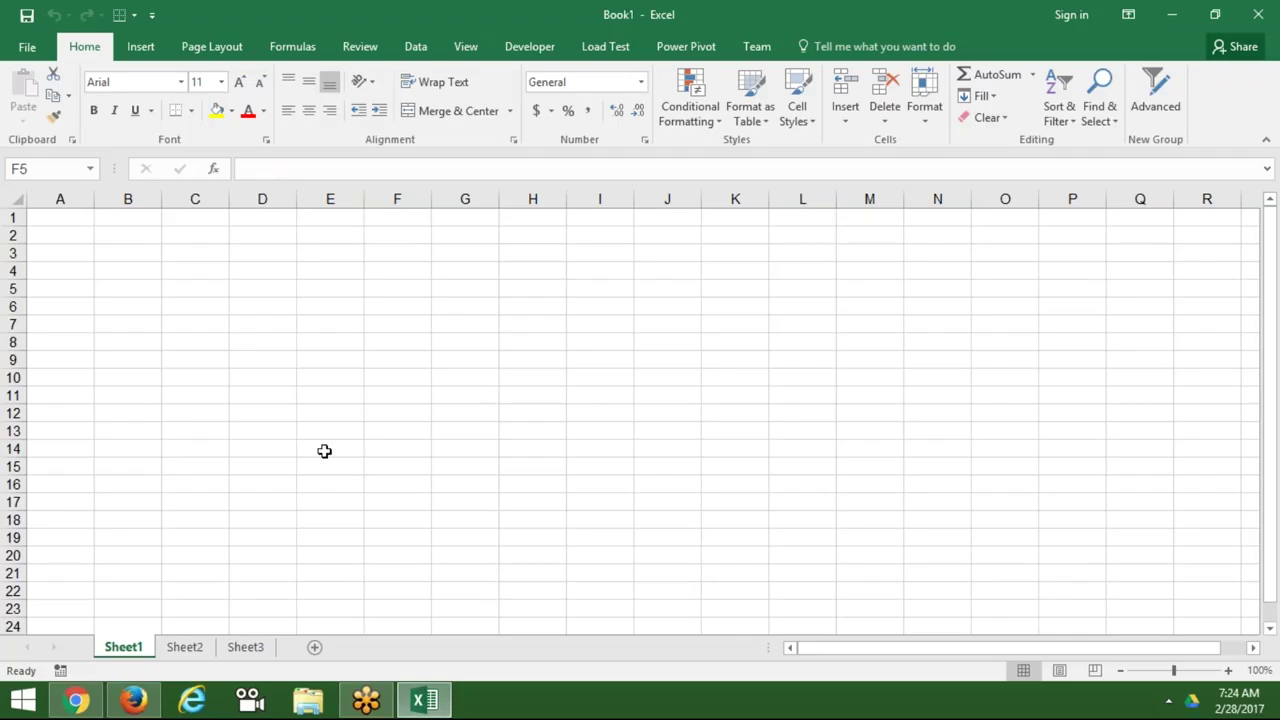
{"action": "left_click", "coordinate": [192, 319]}
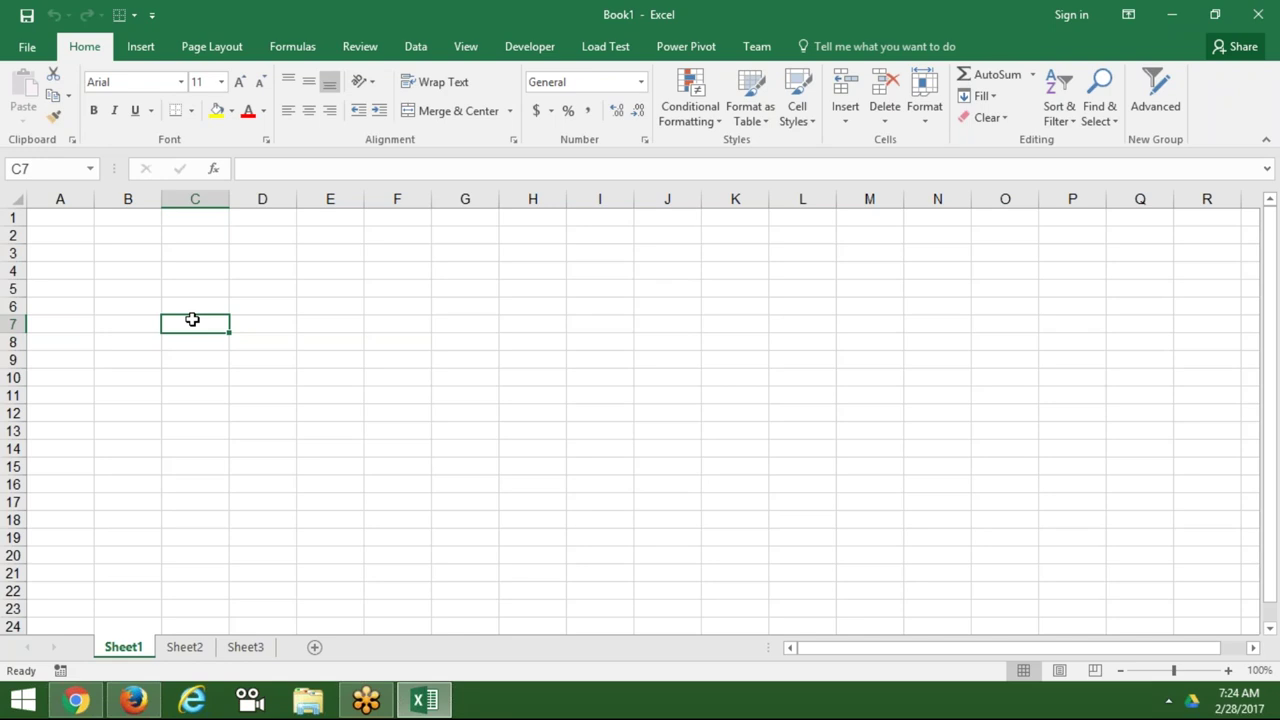
{"action": "left_click", "coordinate": [66, 257]}
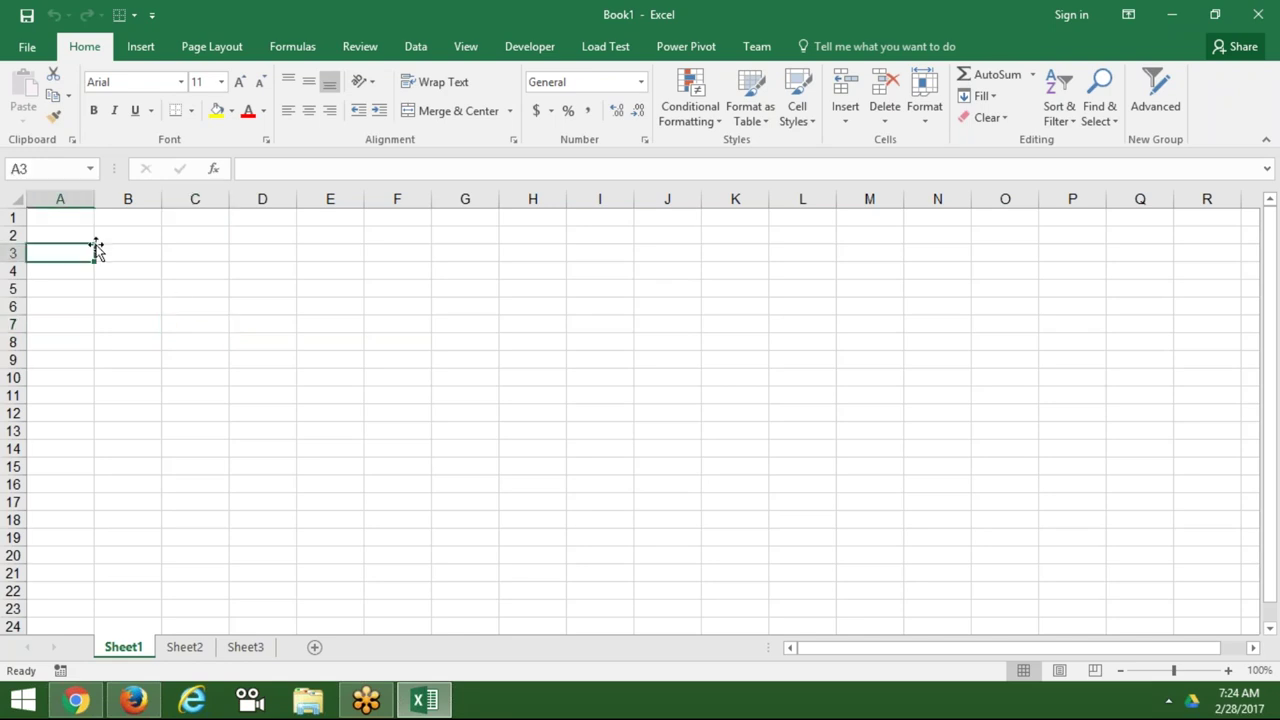
{"action": "left_click", "coordinate": [107, 240]}
{"action": "left_click", "coordinate": [80, 235]}
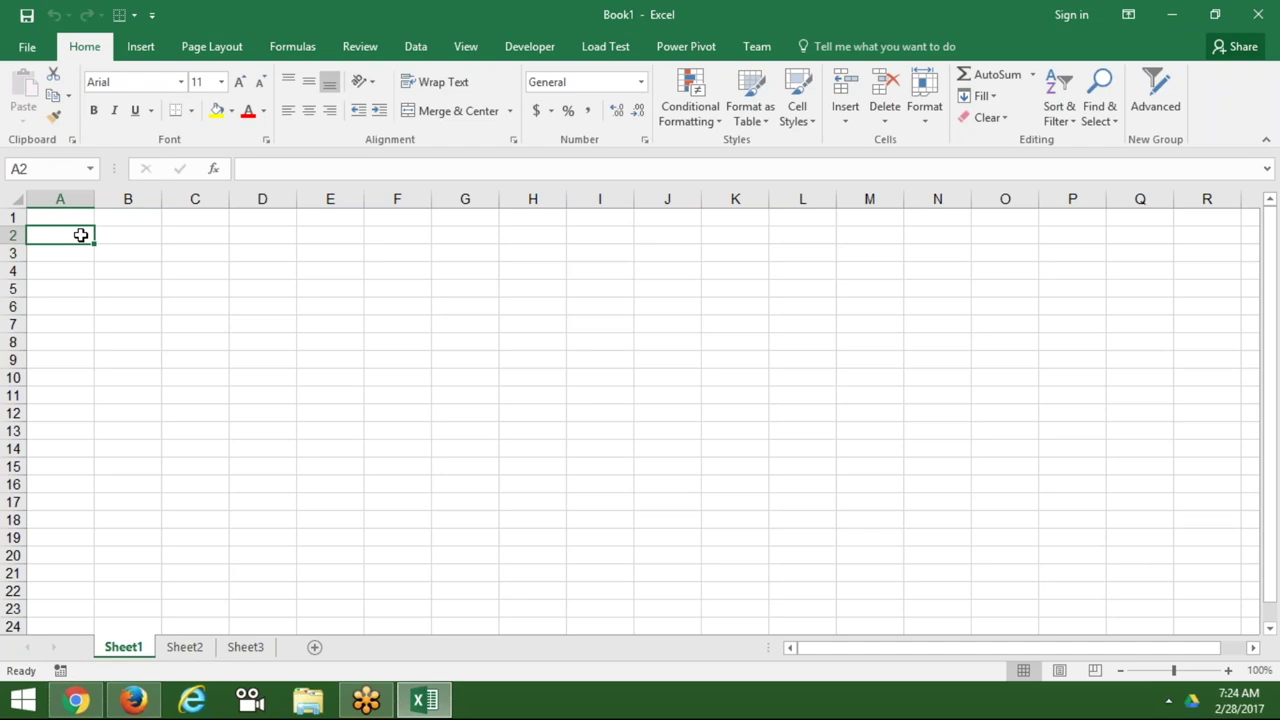
Step: Enter 52, 36, 63, 36, 52, 36, 652 and 5 down cells A1 to A8
{"action": "key", "text": "Up"}
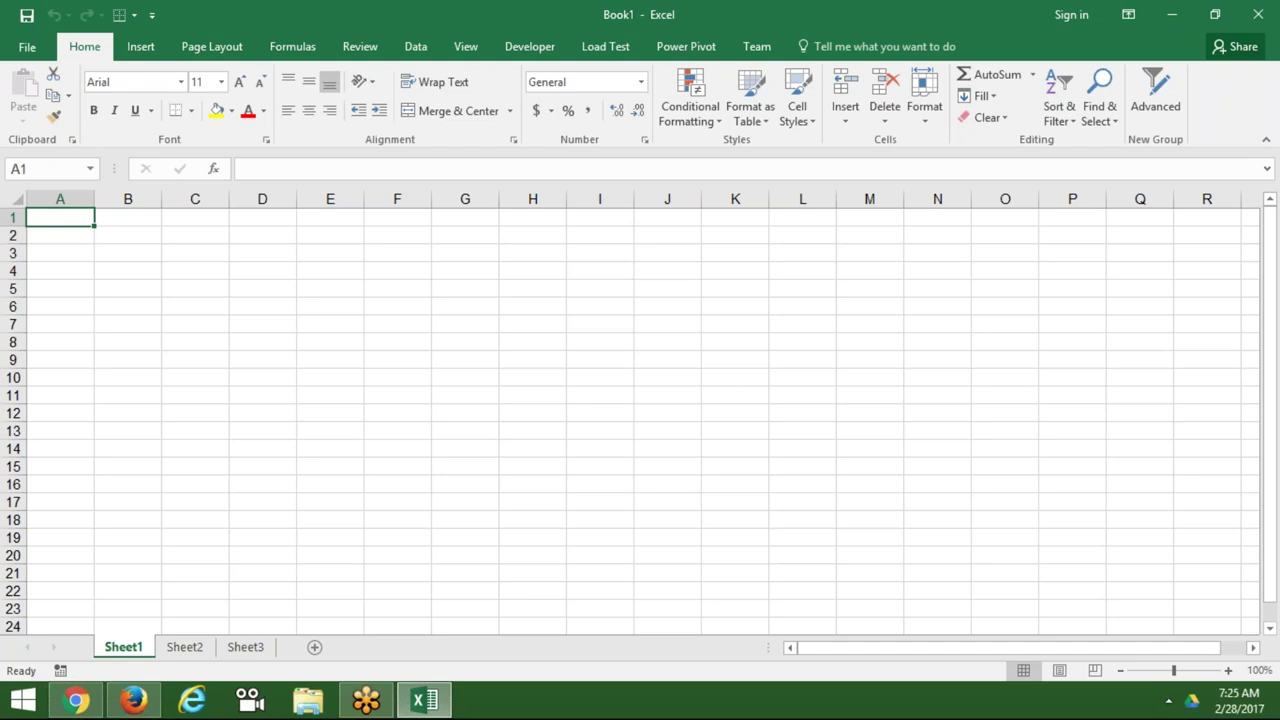
{"action": "type", "text": "52"}
{"action": "key", "text": "Return"}
{"action": "type", "text": "36"}
{"action": "key", "text": "Return"}
{"action": "type", "text": "63"}
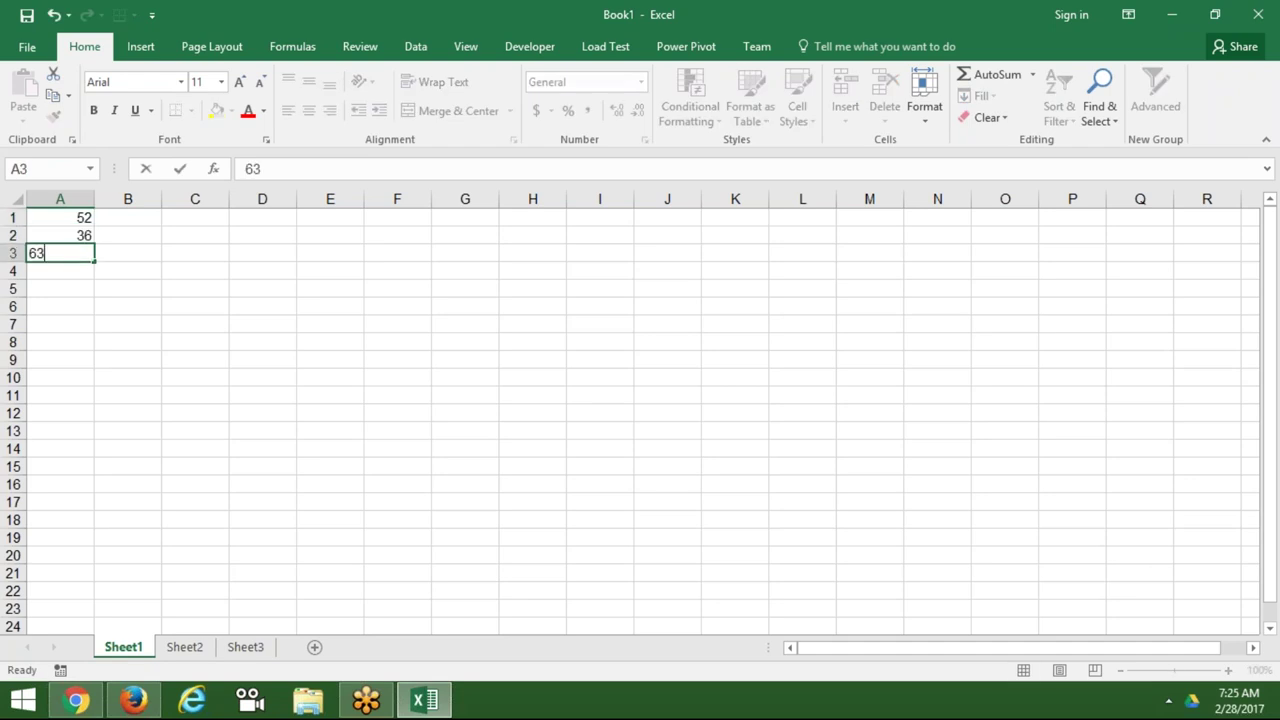
{"action": "key", "text": "Return"}
{"action": "type", "text": "36"}
{"action": "key", "text": "Return"}
{"action": "type", "text": "52"}
{"action": "key", "text": "Return"}
{"action": "type", "text": "36"}
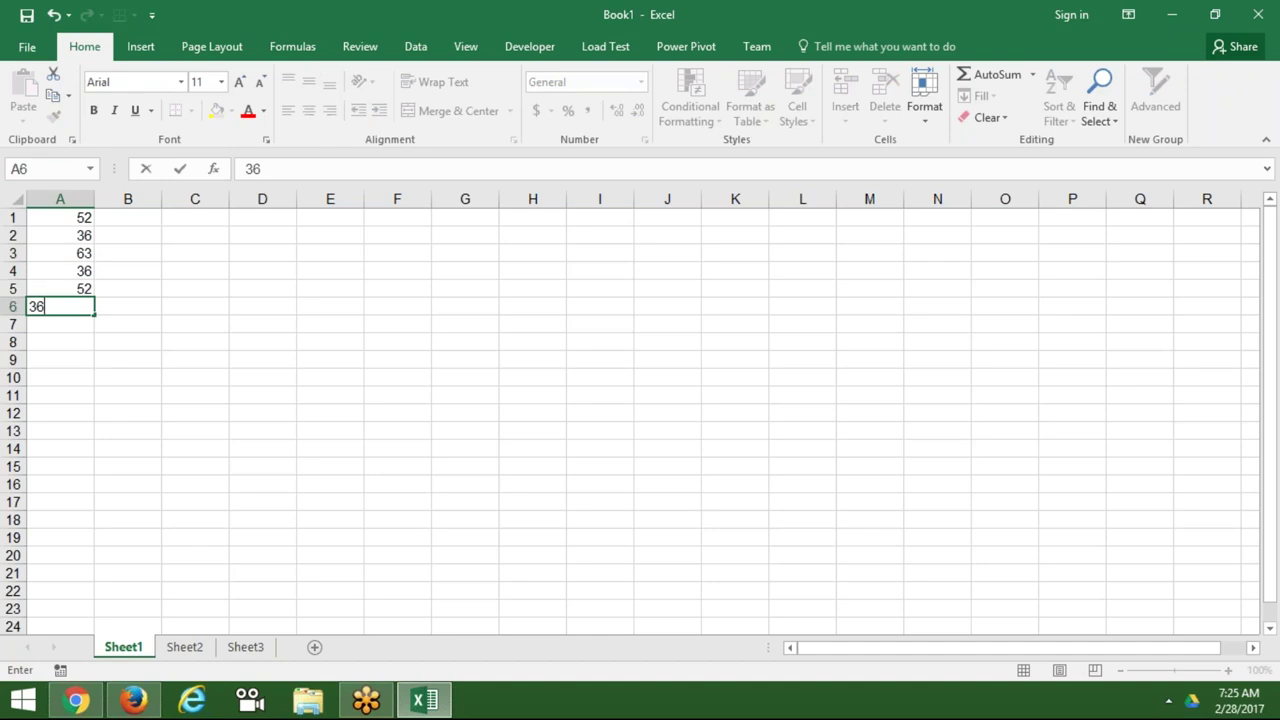
{"action": "key", "text": "Return"}
{"action": "type", "text": "652"}
{"action": "key", "text": "Return"}
{"action": "type", "text": "5"}
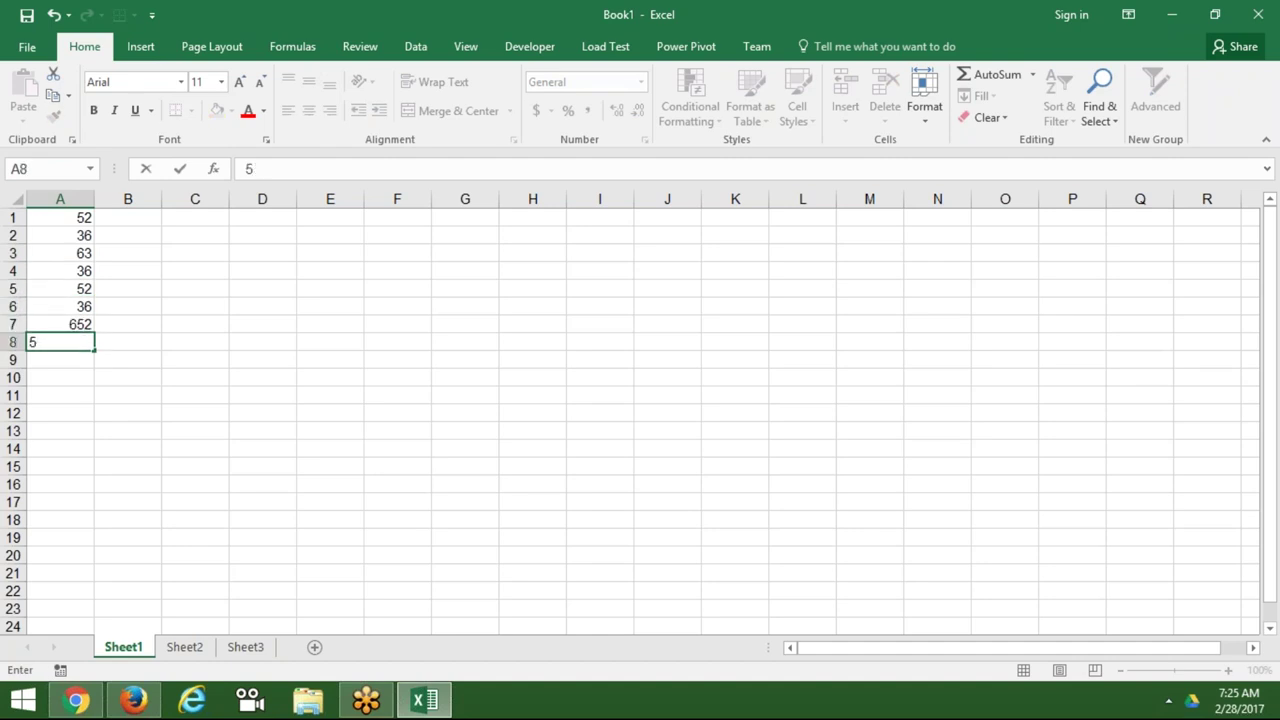
{"action": "key", "text": "Return"}
Step: Select cells A1, A8, A2, A4, A5, A9 and A4 to check the entered values
{"action": "left_click", "coordinate": [60, 217]}
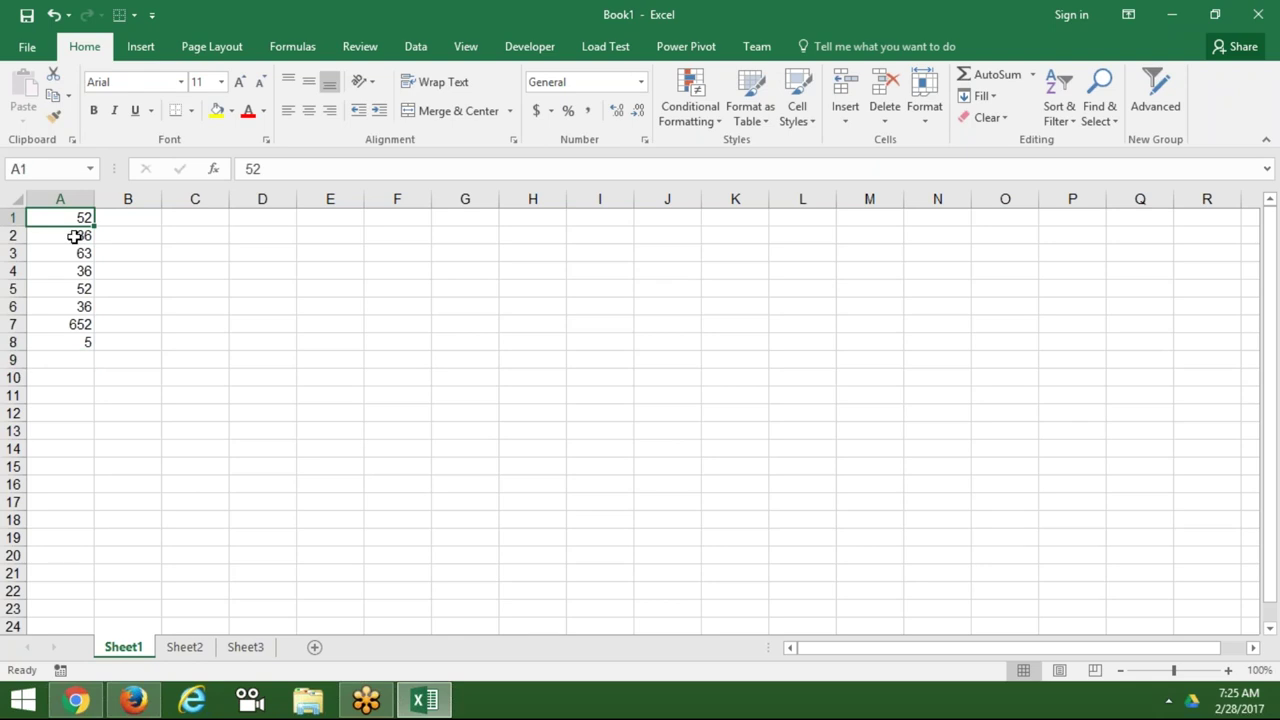
{"action": "left_click", "coordinate": [56, 343]}
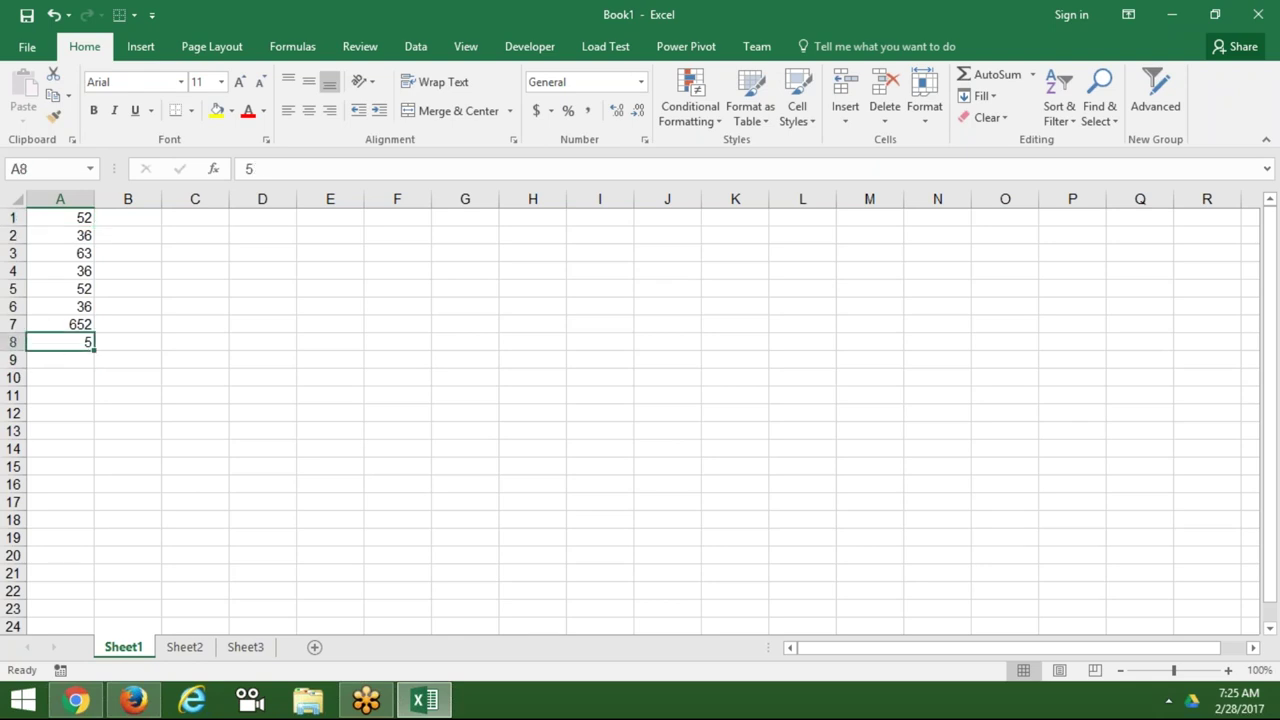
{"action": "left_click", "coordinate": [60, 227]}
{"action": "left_click", "coordinate": [60, 270]}
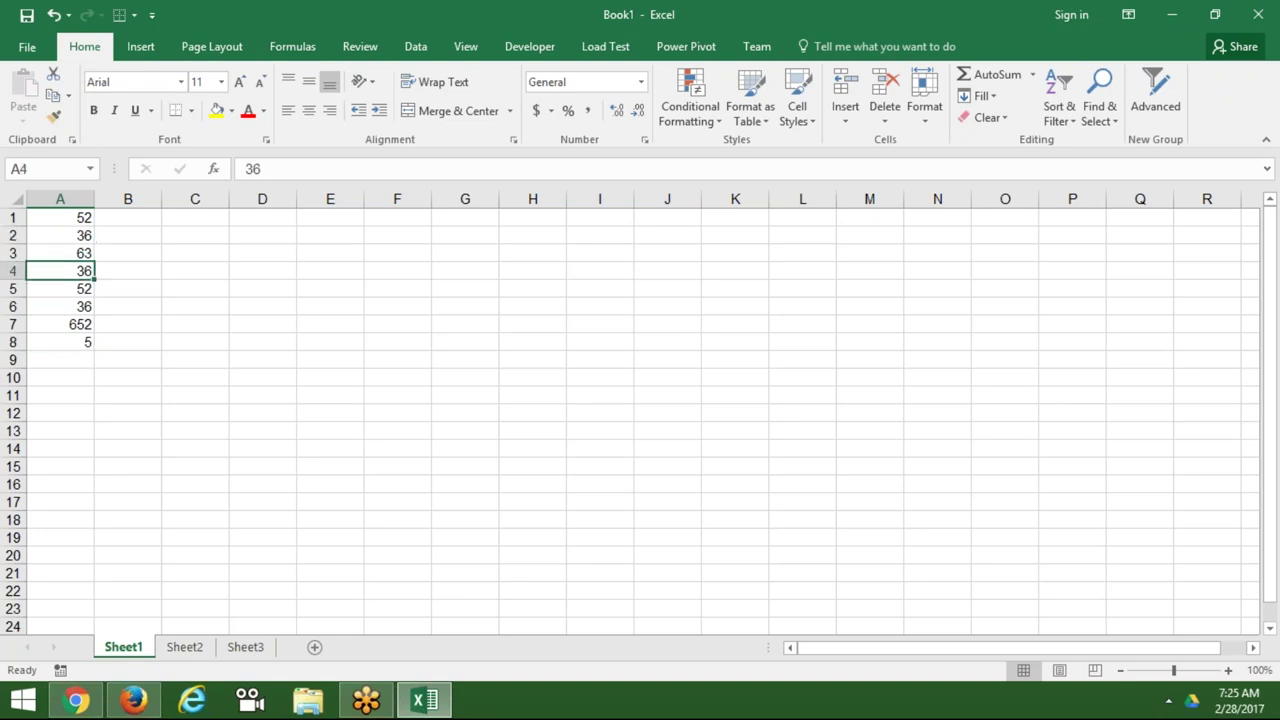
{"action": "left_click", "coordinate": [63, 288]}
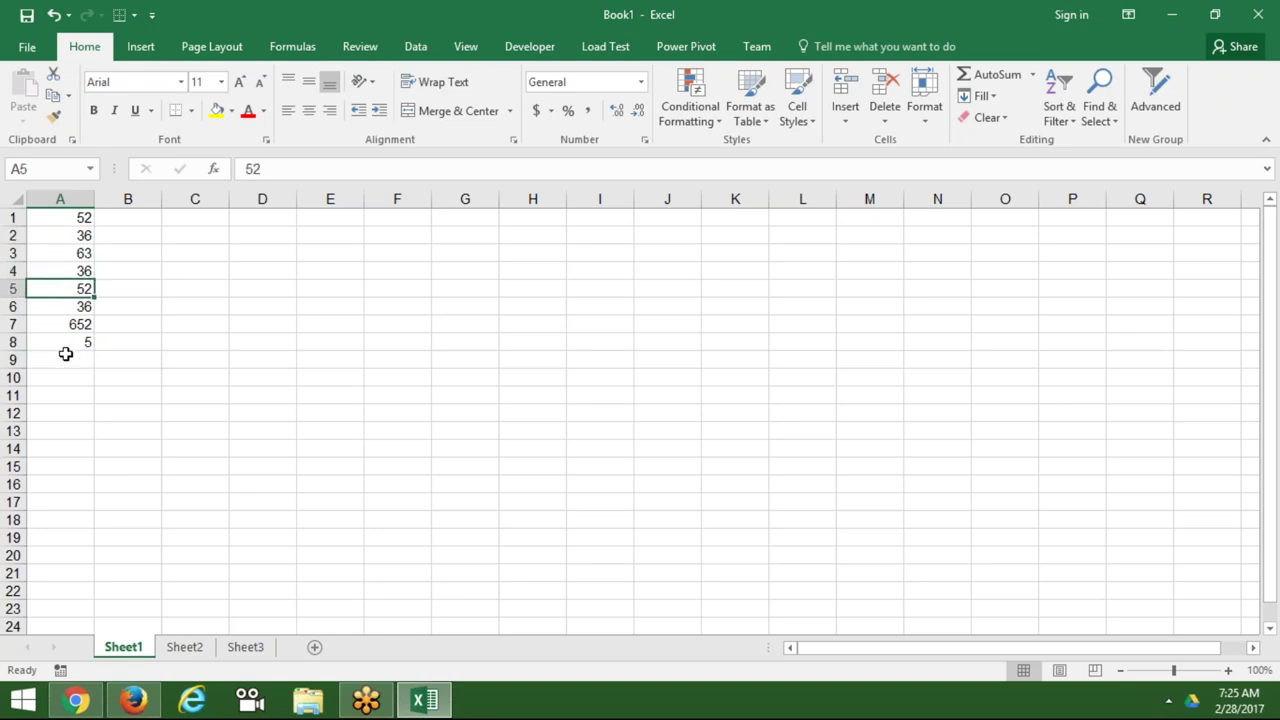
{"action": "left_click", "coordinate": [65, 356]}
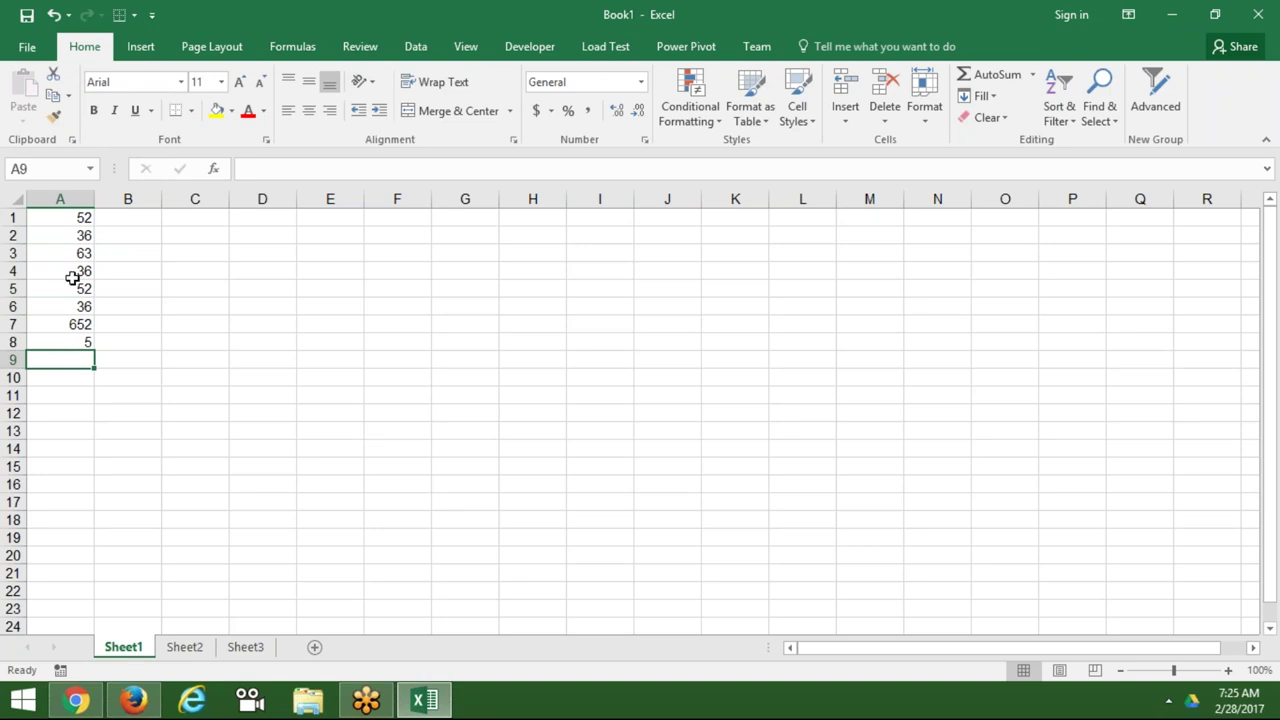
{"action": "left_click", "coordinate": [72, 272]}
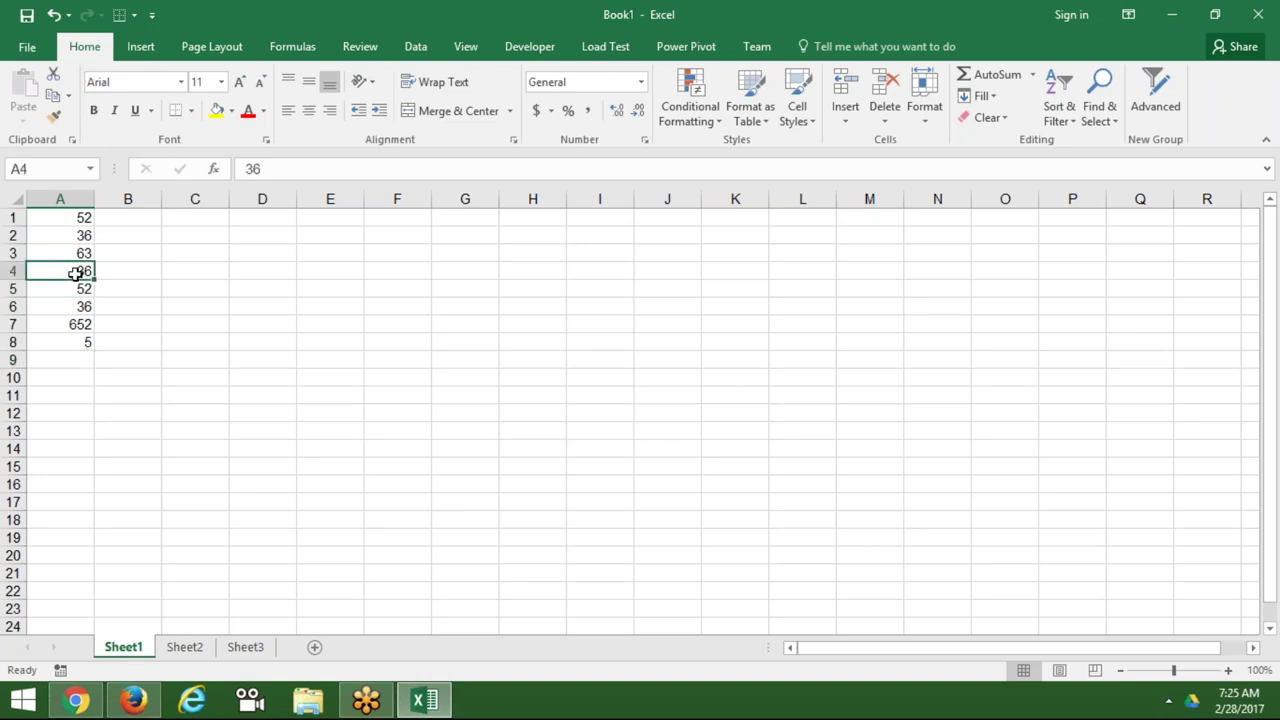
Step: Open the Visual Basic editor from the Developer tab and insert a new Module1
{"action": "left_click", "coordinate": [416, 50]}
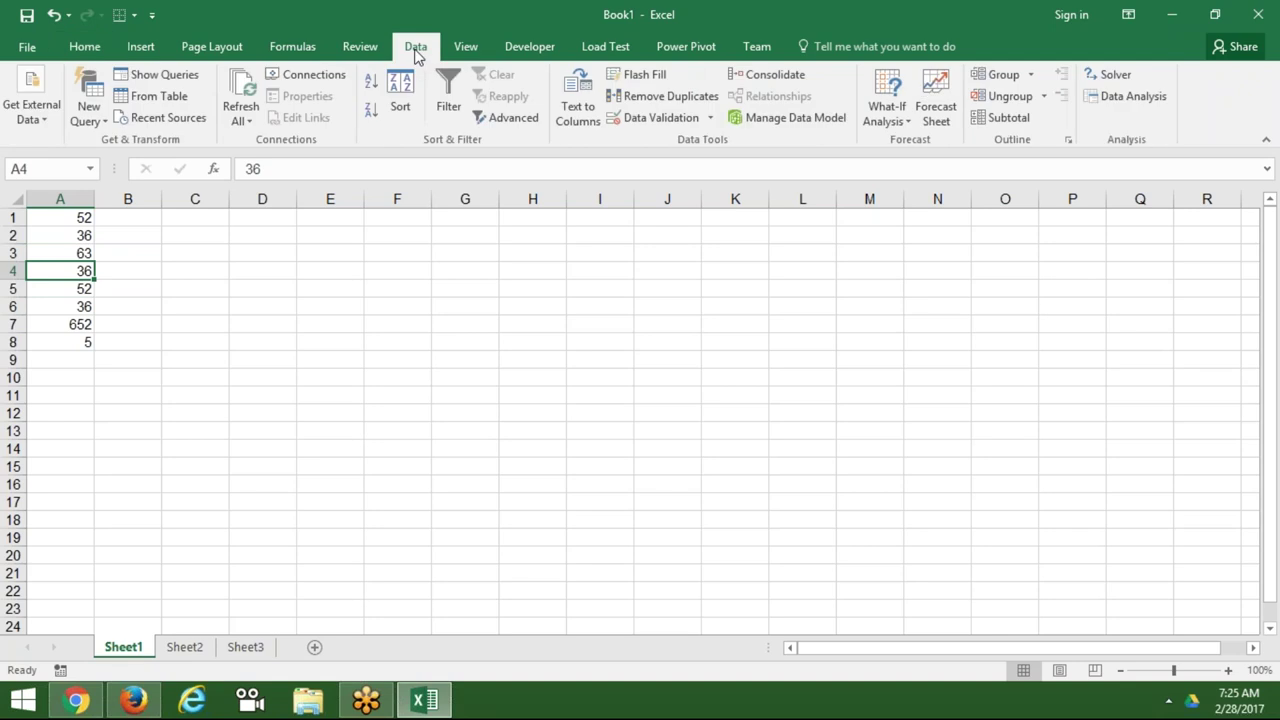
{"action": "left_click", "coordinate": [530, 50]}
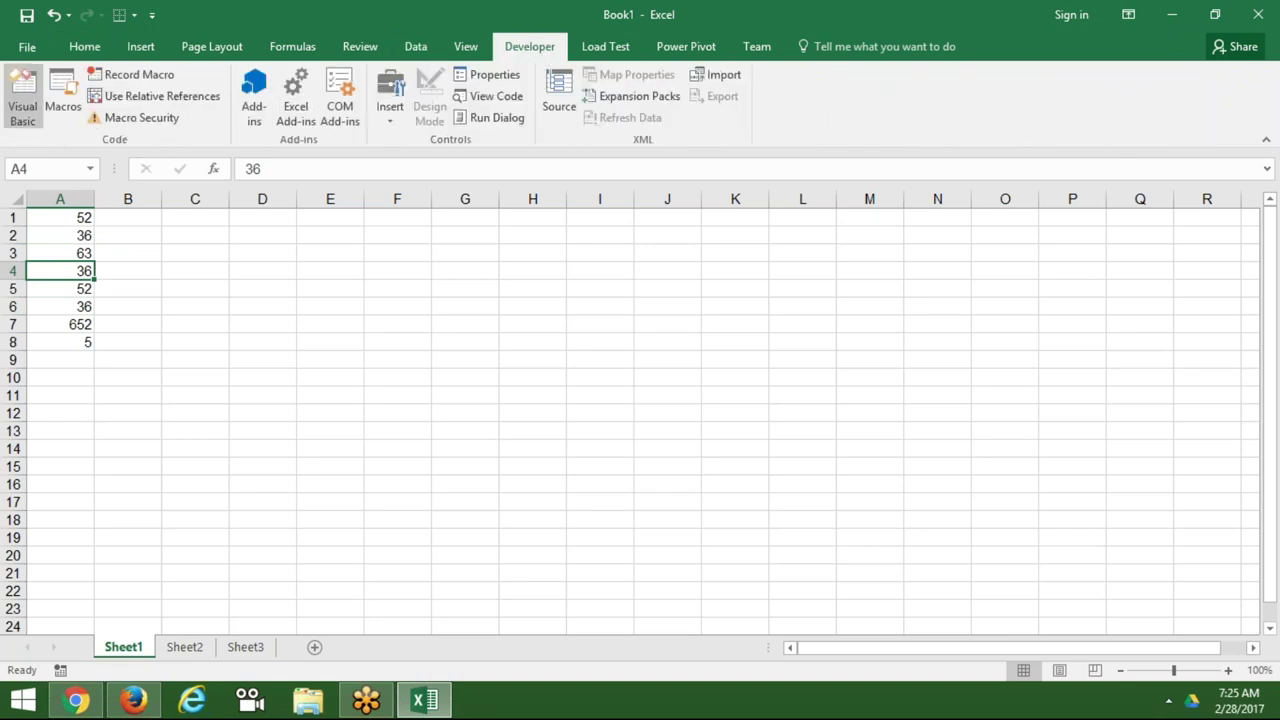
{"action": "left_click", "coordinate": [23, 95]}
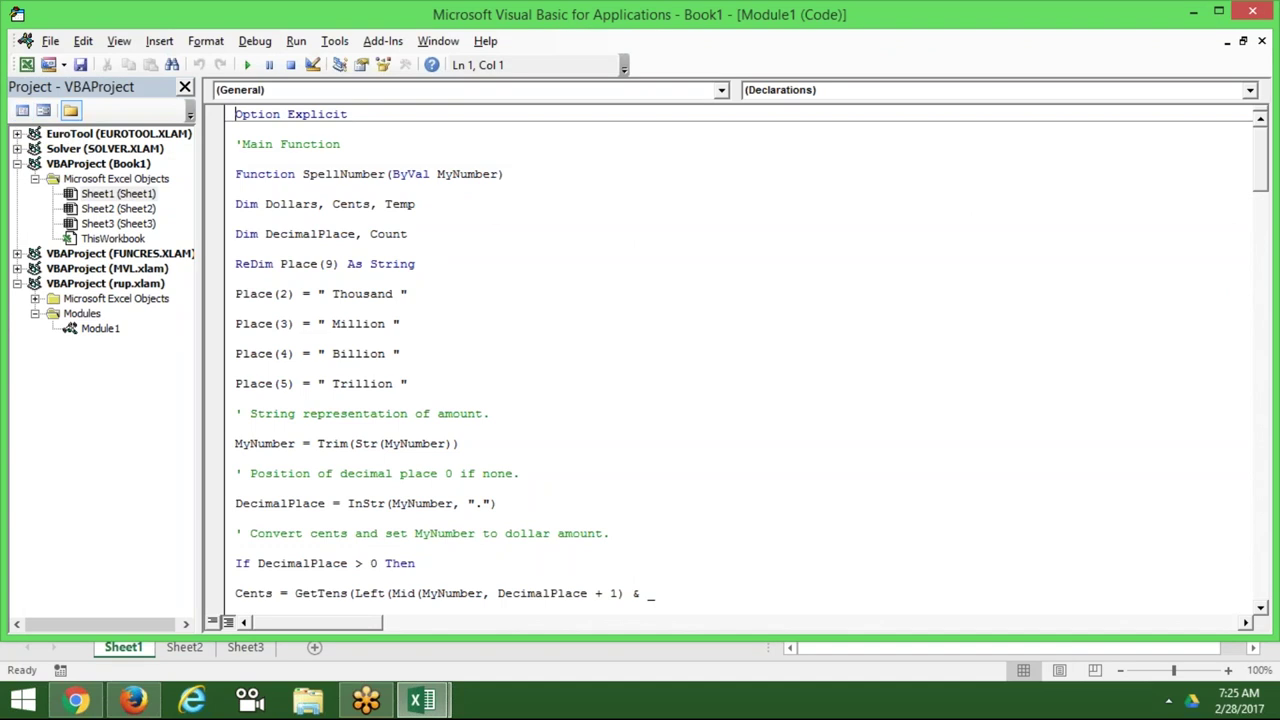
{"action": "left_click", "coordinate": [160, 41]}
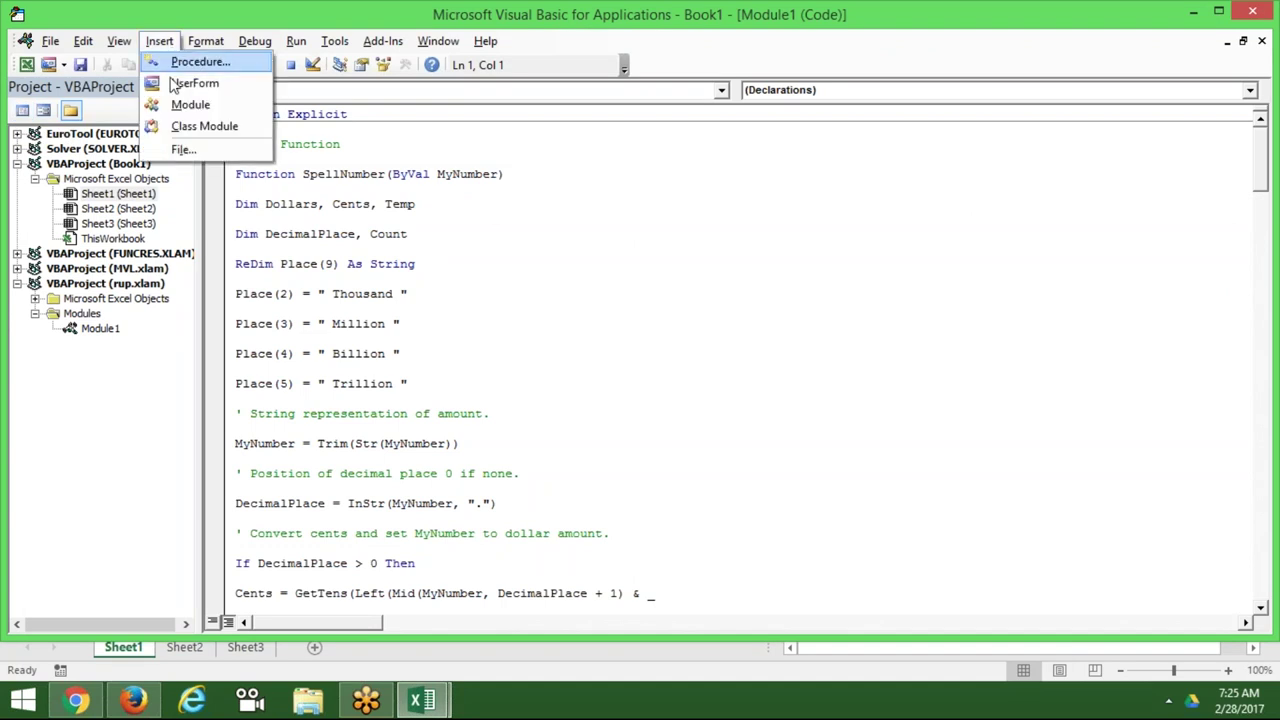
{"action": "left_click", "coordinate": [190, 104]}
Step: Create Sub rr() declaring Dim r As Integer and setting r = 1
{"action": "type", "text": "su"}
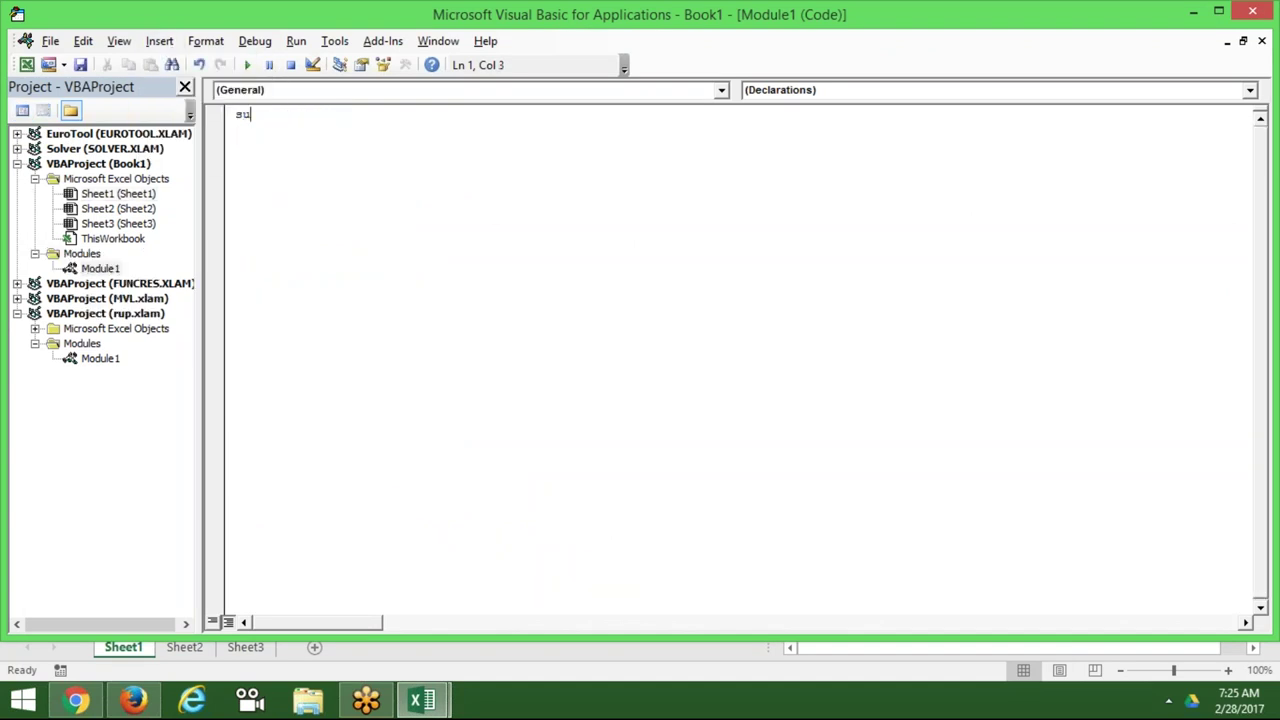
{"action": "type", "text": "b rr"}
{"action": "type", "text": "()"}
{"action": "key", "text": "Return"}
{"action": "key", "text": "Return"}
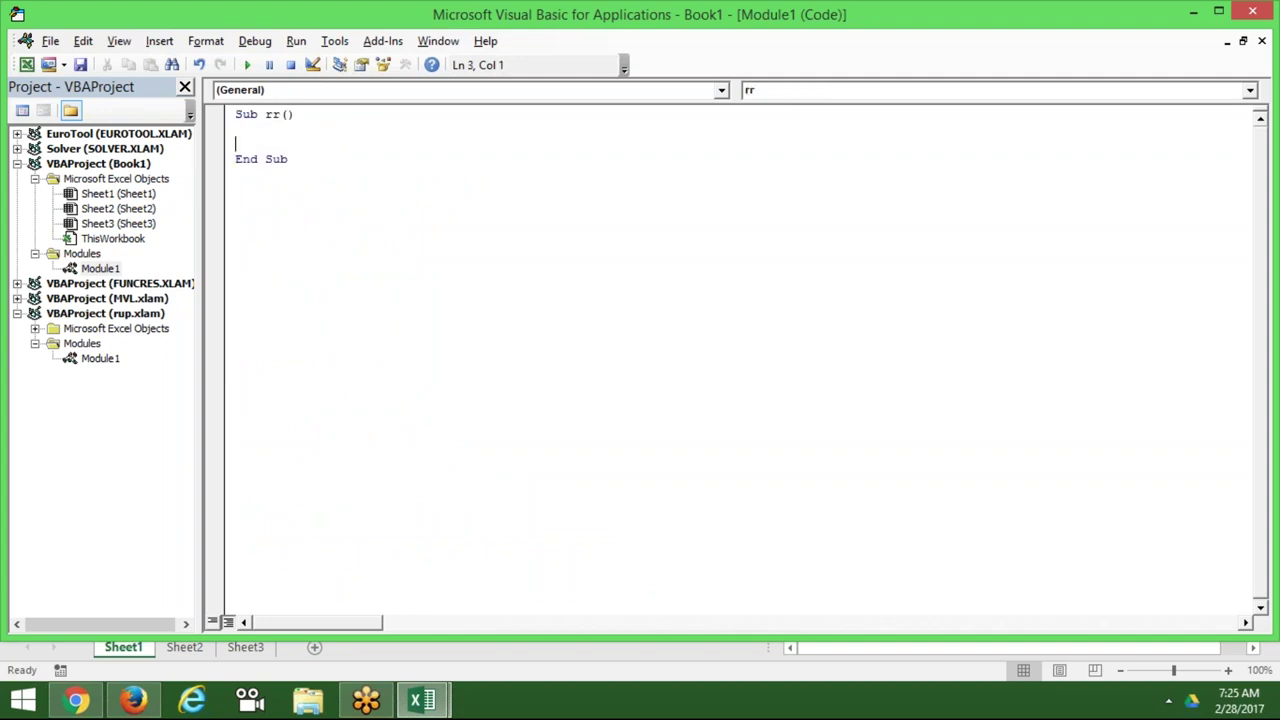
{"action": "key", "text": "Return"}
{"action": "key", "text": "Return"}
{"action": "key", "text": "Up"}
{"action": "key", "text": "Up"}
{"action": "key", "text": "Return"}
{"action": "key", "text": "Return"}
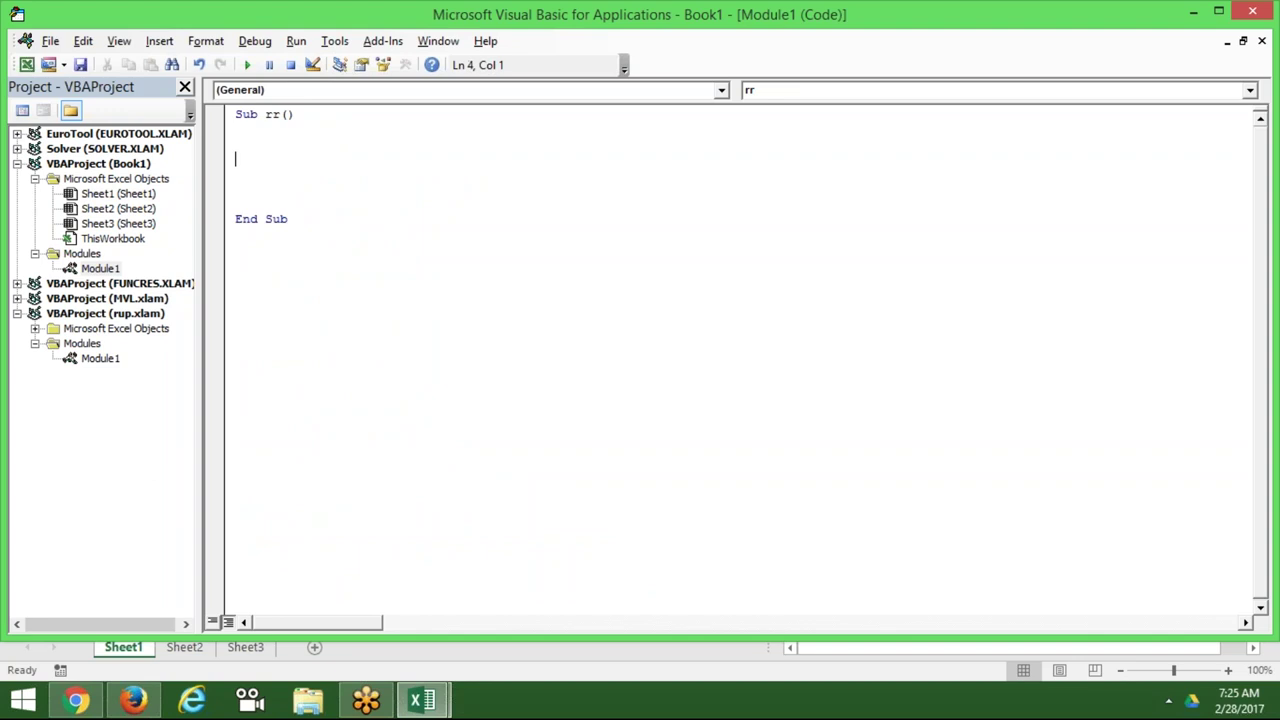
{"action": "left_click", "coordinate": [236, 144]}
{"action": "type", "text": "di"}
{"action": "type", "text": "m r as "}
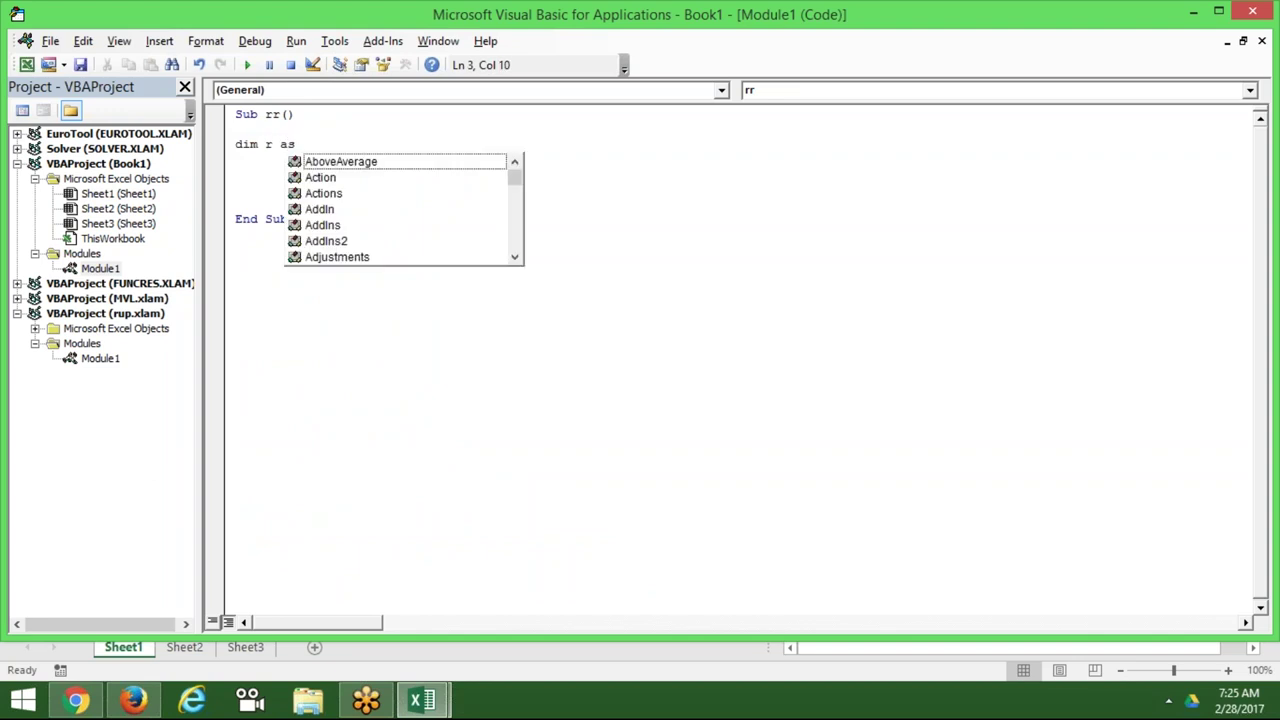
{"action": "type", "text": "in"}
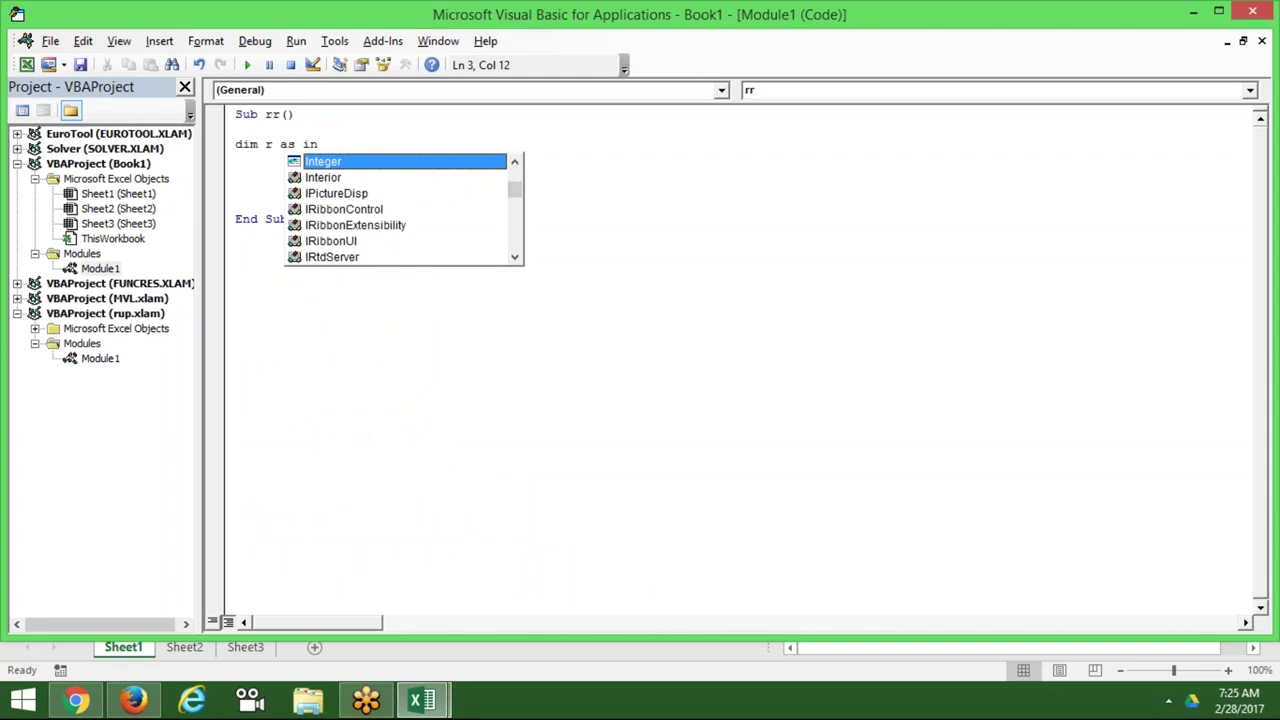
{"action": "key", "text": "Return"}
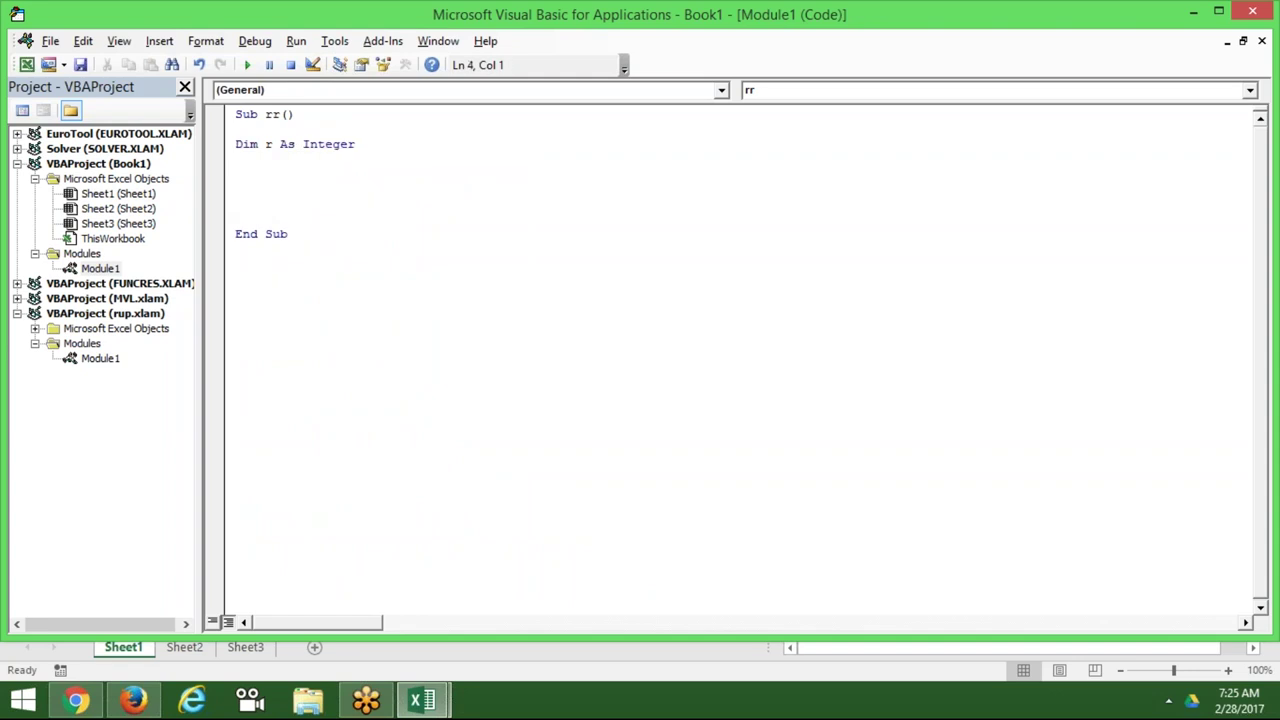
{"action": "type", "text": "r=1"}
{"action": "key", "text": "Return"}
{"action": "key", "text": "Return"}
Step: Write the loop header Do While Range("A" & r).Value > 0
{"action": "type", "text": "fo"}
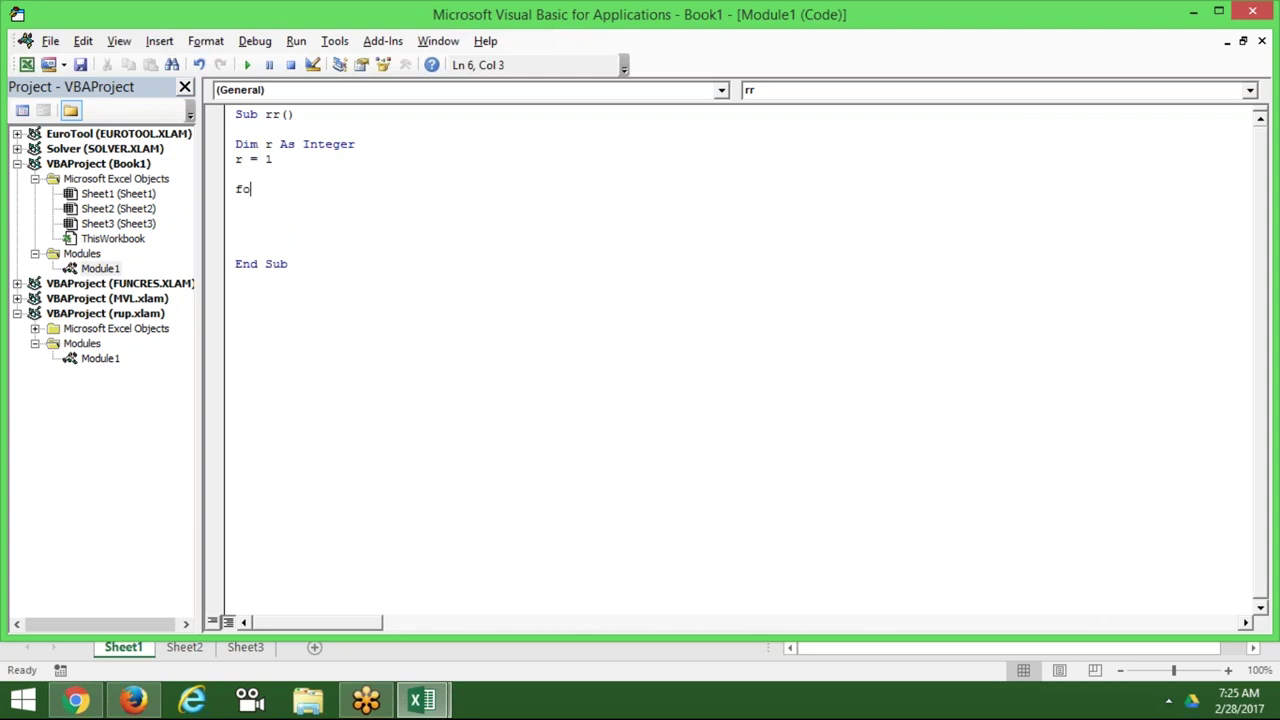
{"action": "key", "text": "BackSpace"}
{"action": "key", "text": "BackSpace"}
{"action": "type", "text": "do"}
{"action": "type", "text": " while "}
{"action": "type", "text": "rang"}
{"action": "key", "text": "BackSpace"}
{"action": "type", "text": "ng"}
{"action": "type", "text": "e"}
{"action": "key", "text": "BackSpace"}
{"action": "key", "text": "BackSpace"}
{"action": "key", "text": "BackSpace"}
{"action": "type", "text": "ge"}
{"action": "type", "text": "(\"A"}
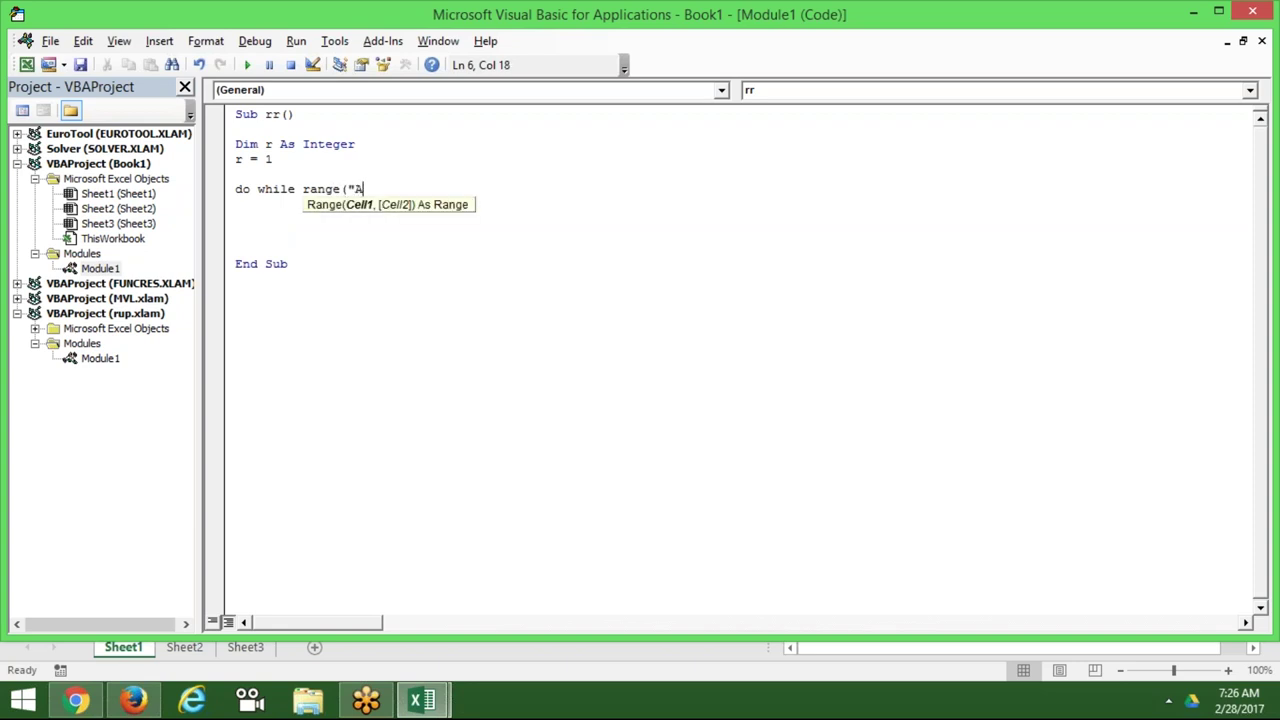
{"action": "type", "text": "\""}
{"action": "type", "text": "&r"}
{"action": "type", "text": ")"}
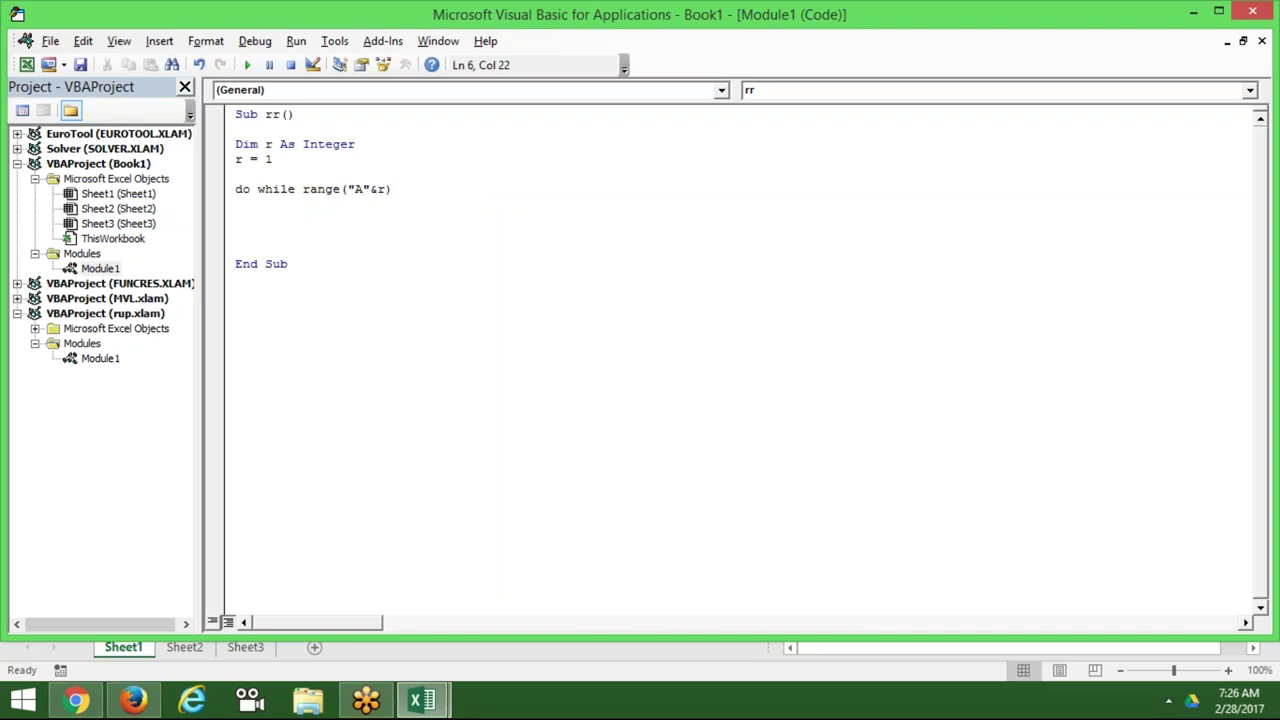
{"action": "type", "text": ".va"}
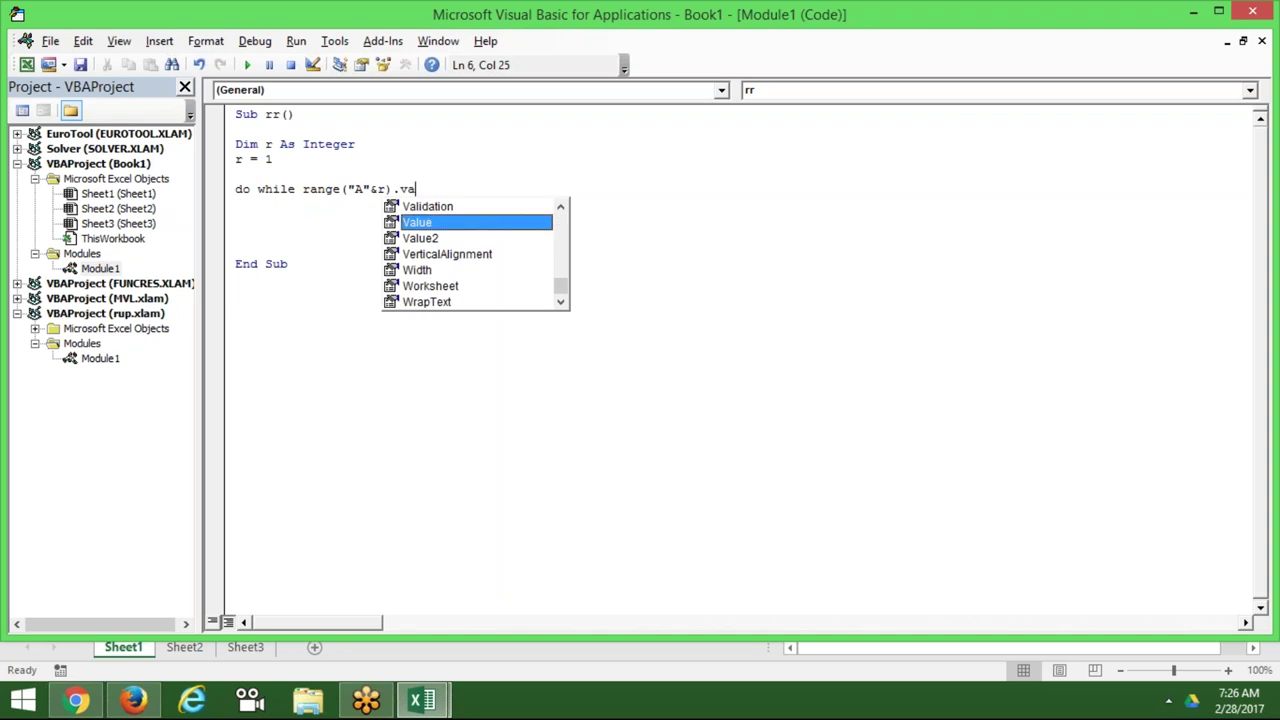
{"action": "key", "text": "Tab"}
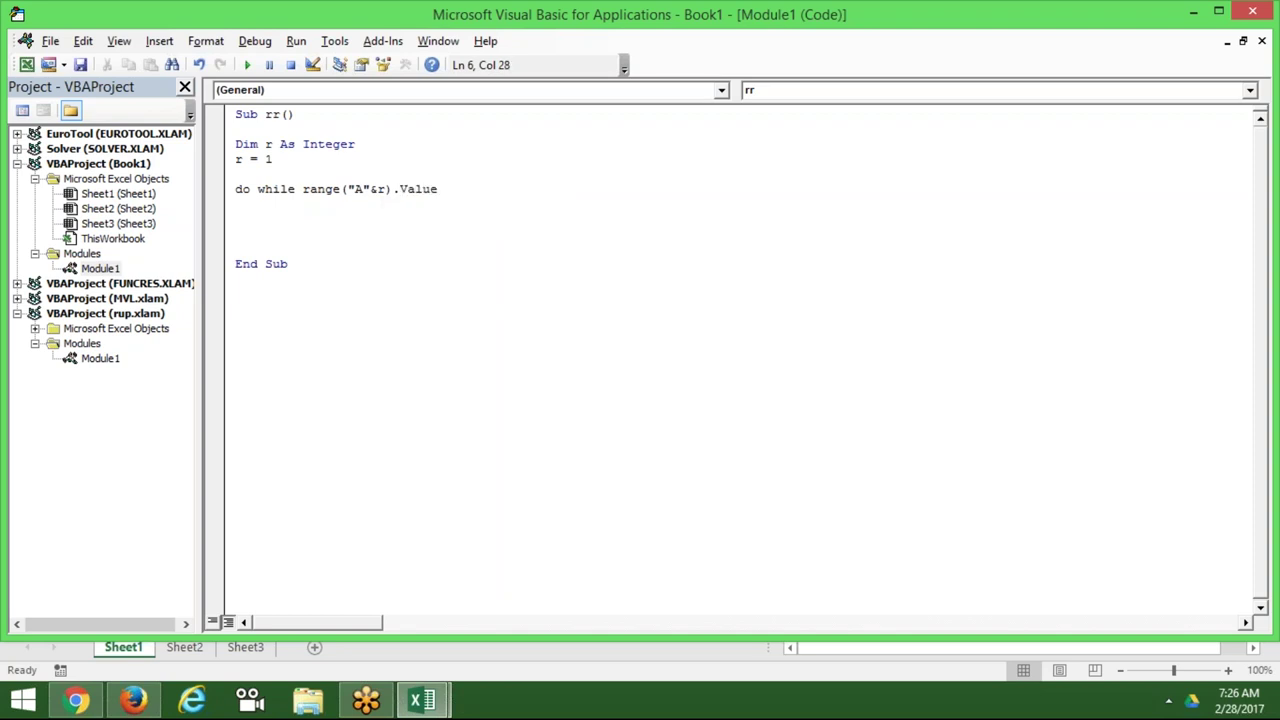
{"action": "type", "text": ">0"}
{"action": "key", "text": "Return"}
{"action": "key", "text": "Return"}
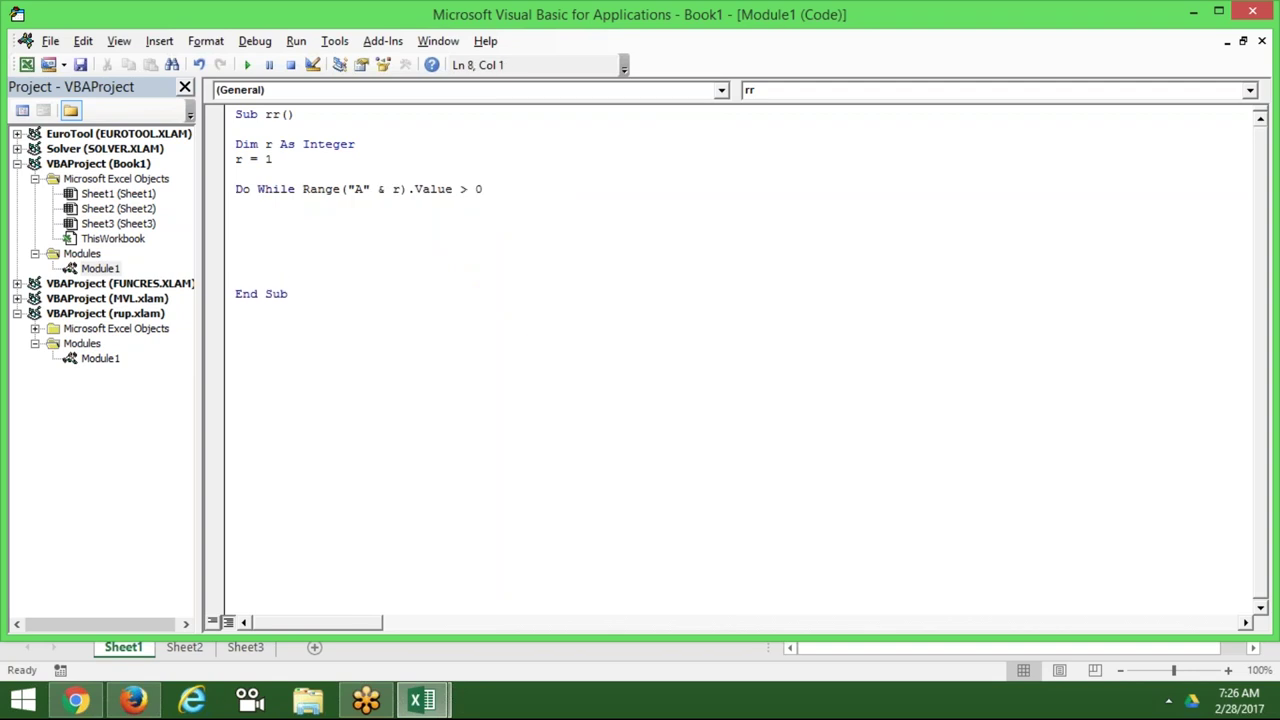
Step: Check column A in Excel, then copy the Range("A" & r).Value expression from the Do While line
{"action": "key", "text": "alt+F11"}
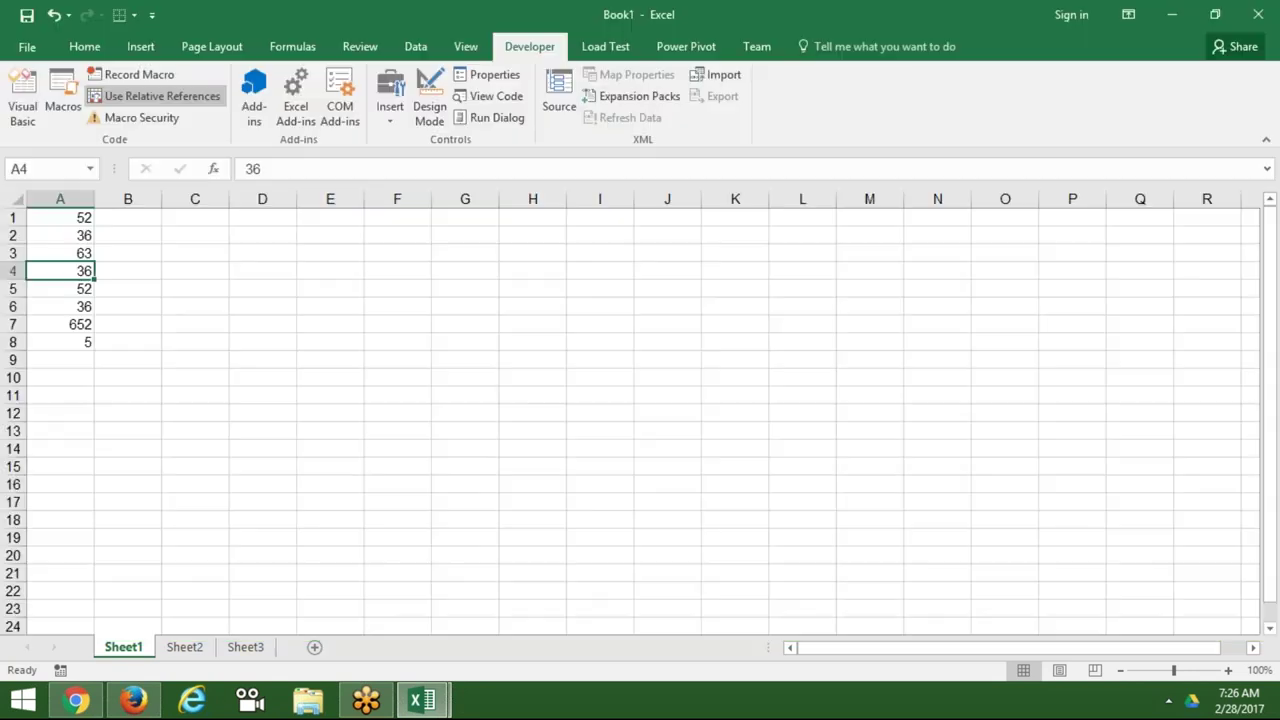
{"action": "key", "text": "Up"}
{"action": "key", "text": "Up"}
{"action": "key", "text": "Up"}
{"action": "key", "text": "Right"}
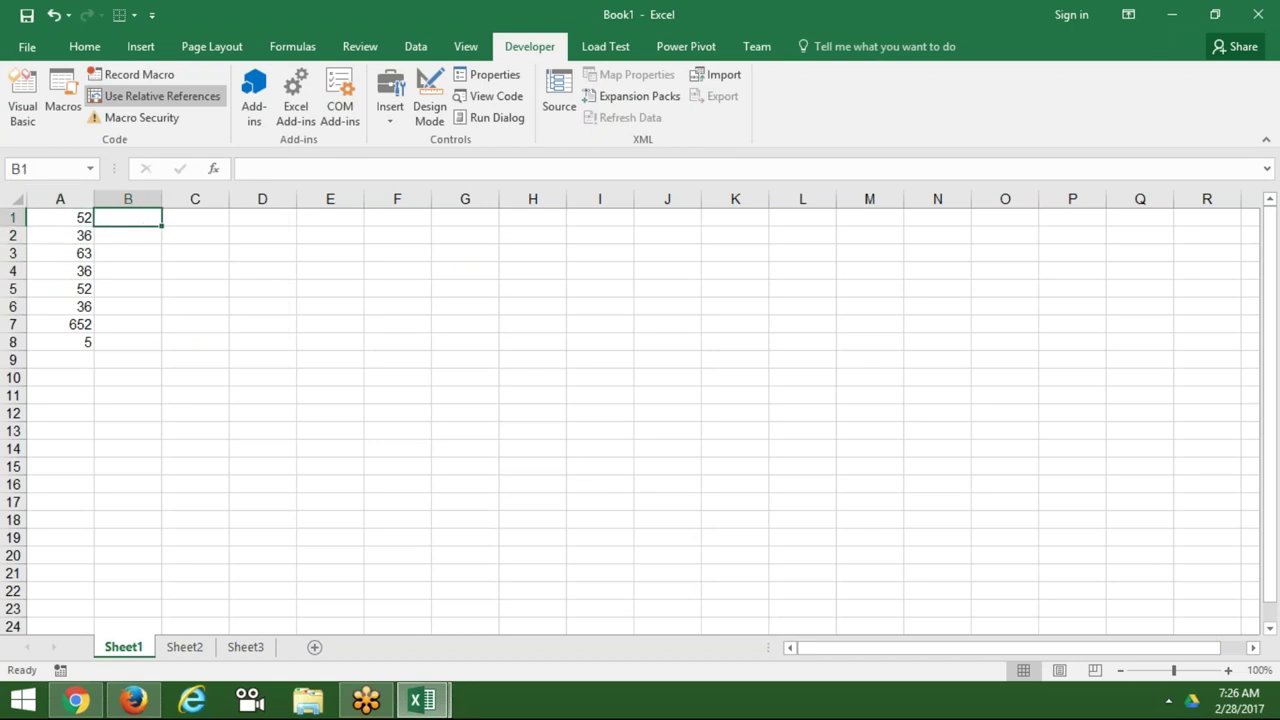
{"action": "key", "text": "Left"}
{"action": "key", "text": "alt+F11"}
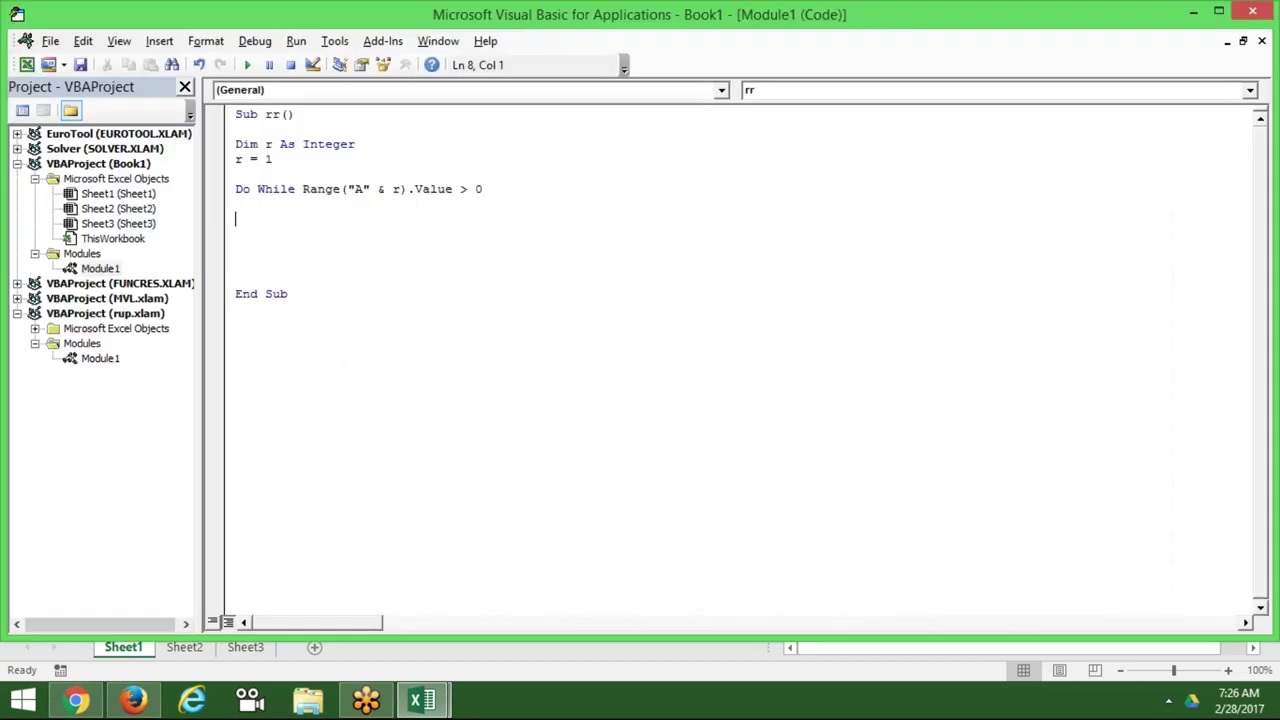
{"action": "key", "text": "Up"}
{"action": "key", "text": "Up"}
{"action": "key", "text": "Right"}
{"action": "key", "text": "ctrl+Right"}
{"action": "key", "text": "ctrl+Right"}
{"action": "key", "text": "shift+Right"}
{"action": "key", "text": "shift+Right"}
{"action": "key", "text": "shift+Right"}
{"action": "key", "text": "shift+Right"}
{"action": "key", "text": "shift+Right"}
{"action": "key", "text": "shift+Right"}
{"action": "key", "text": "shift+Right"}
{"action": "key", "text": "shift+Right"}
{"action": "key", "text": "shift+Right"}
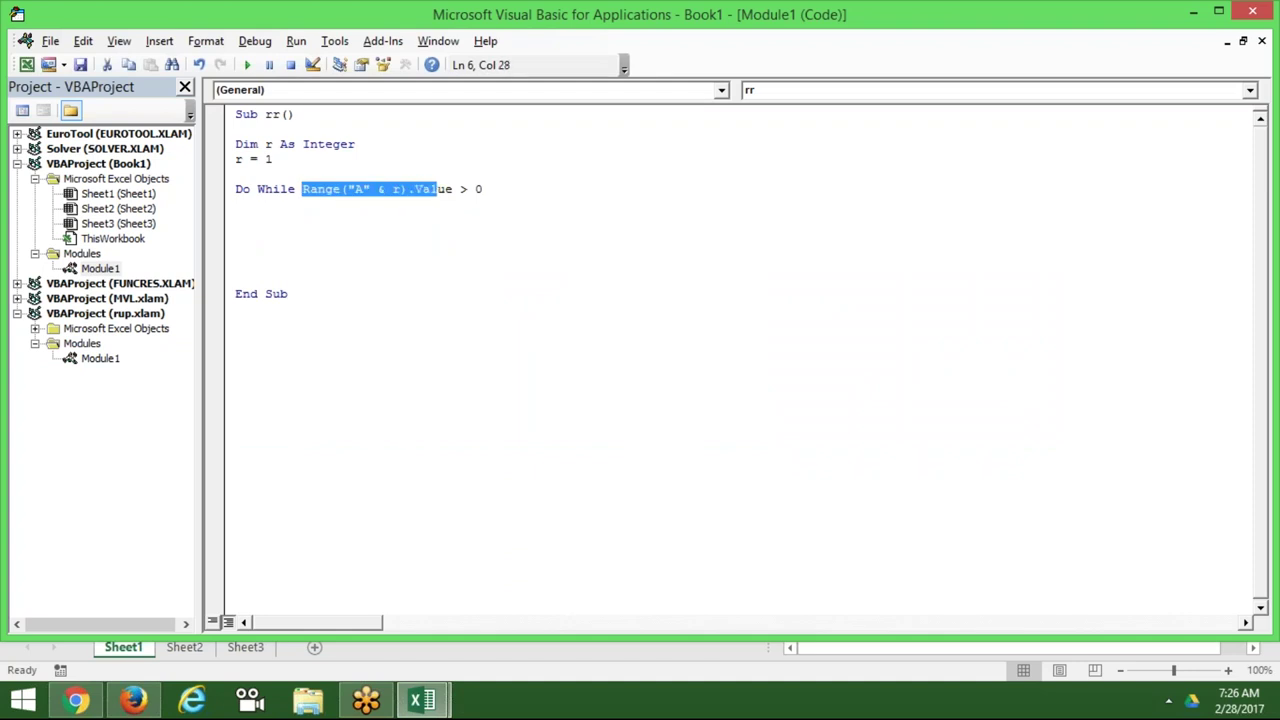
{"action": "key", "text": "shift+Right"}
{"action": "key", "text": "shift+Right"}
{"action": "key", "text": "ctrl+c"}
Step: Add Range("A" & r).Value = Range("A" & r).Value * 20, r = r + 1 and Loop
{"action": "key", "text": "End"}
{"action": "key", "text": "Return"}
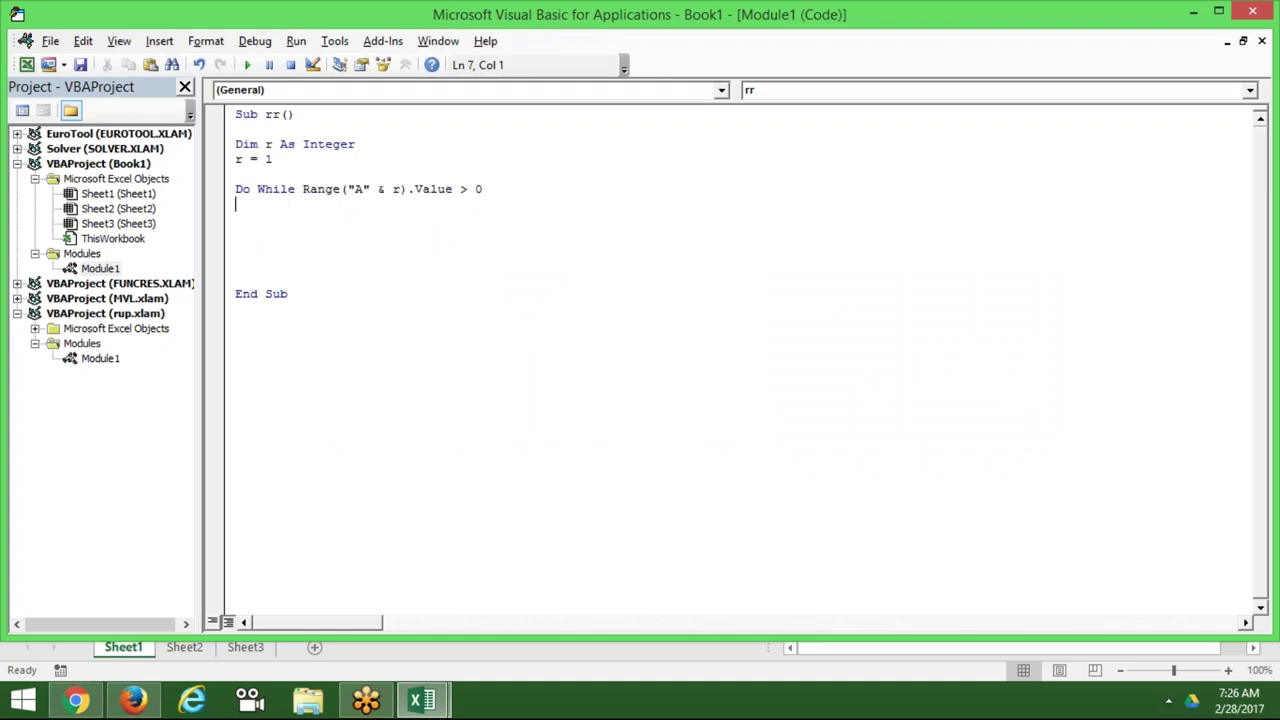
{"action": "key", "text": "ctrl+v"}
{"action": "type", "text": "="}
{"action": "key", "text": "ctrl+v"}
{"action": "type", "text": "* "}
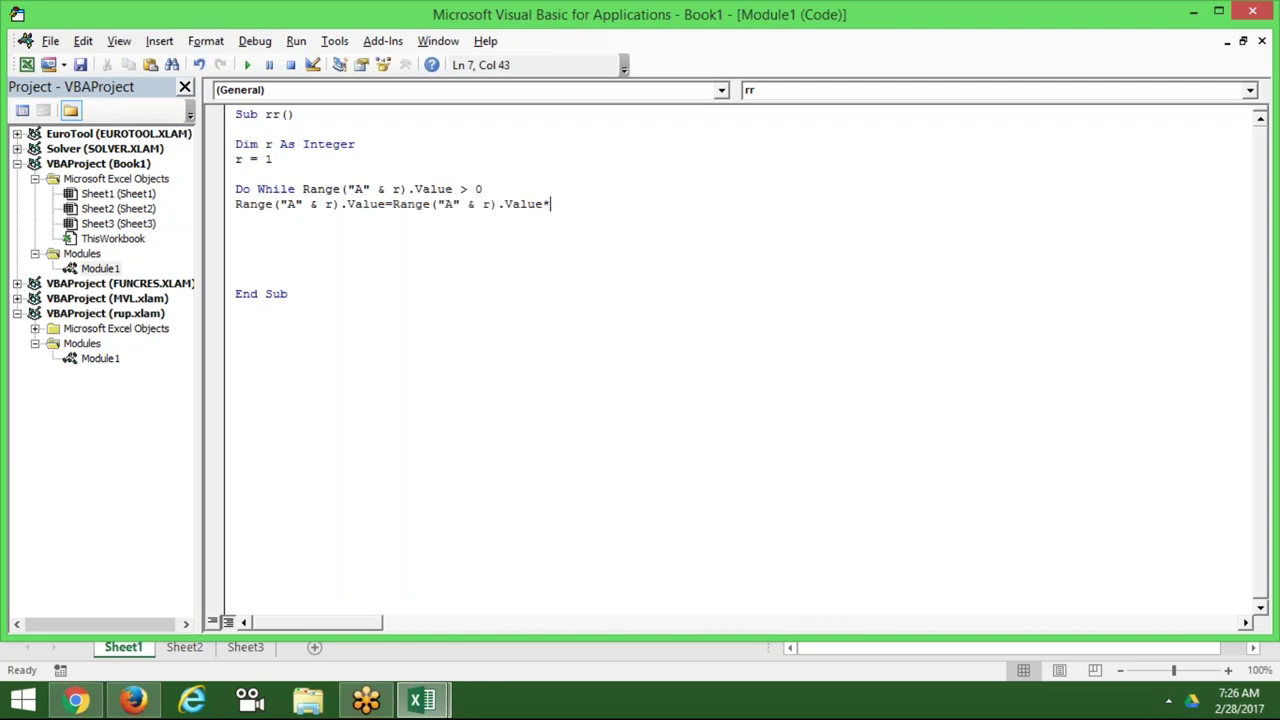
{"action": "type", "text": "20"}
{"action": "key", "text": "Return"}
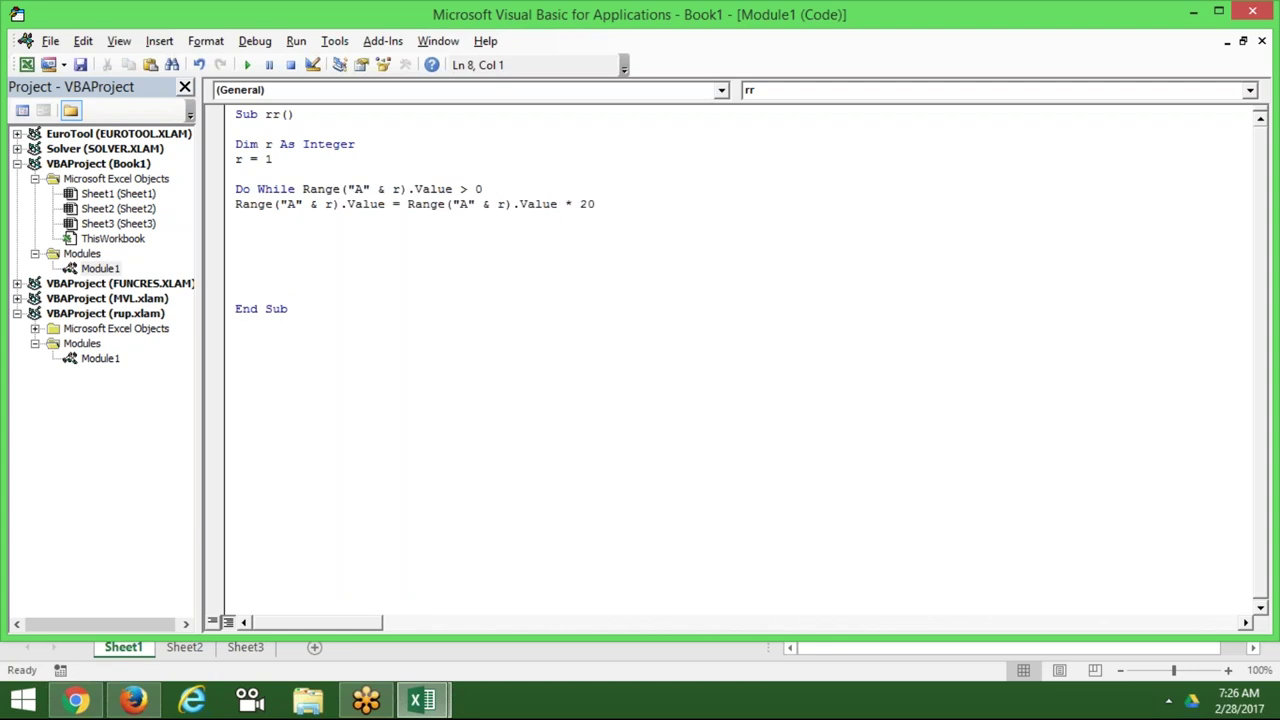
{"action": "type", "text": "r"}
{"action": "type", "text": "=r+1"}
{"action": "key", "text": "Return"}
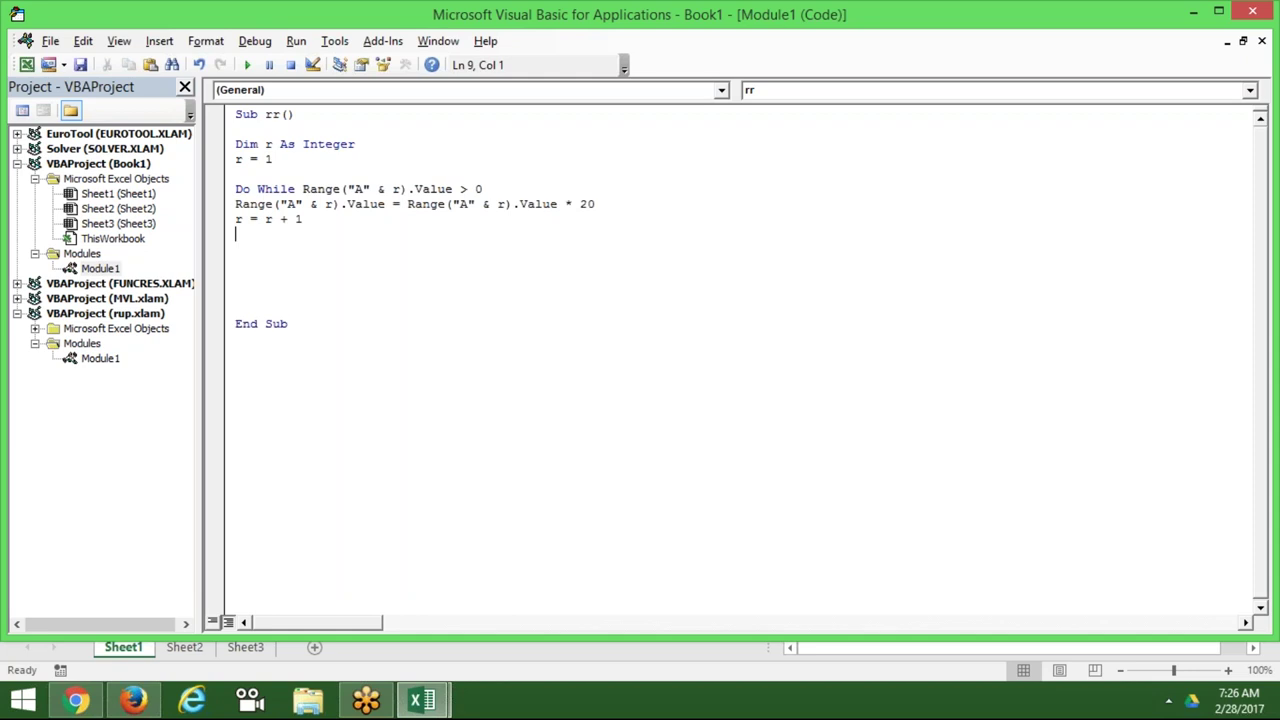
{"action": "type", "text": "loop"}
{"action": "key", "text": "Return"}
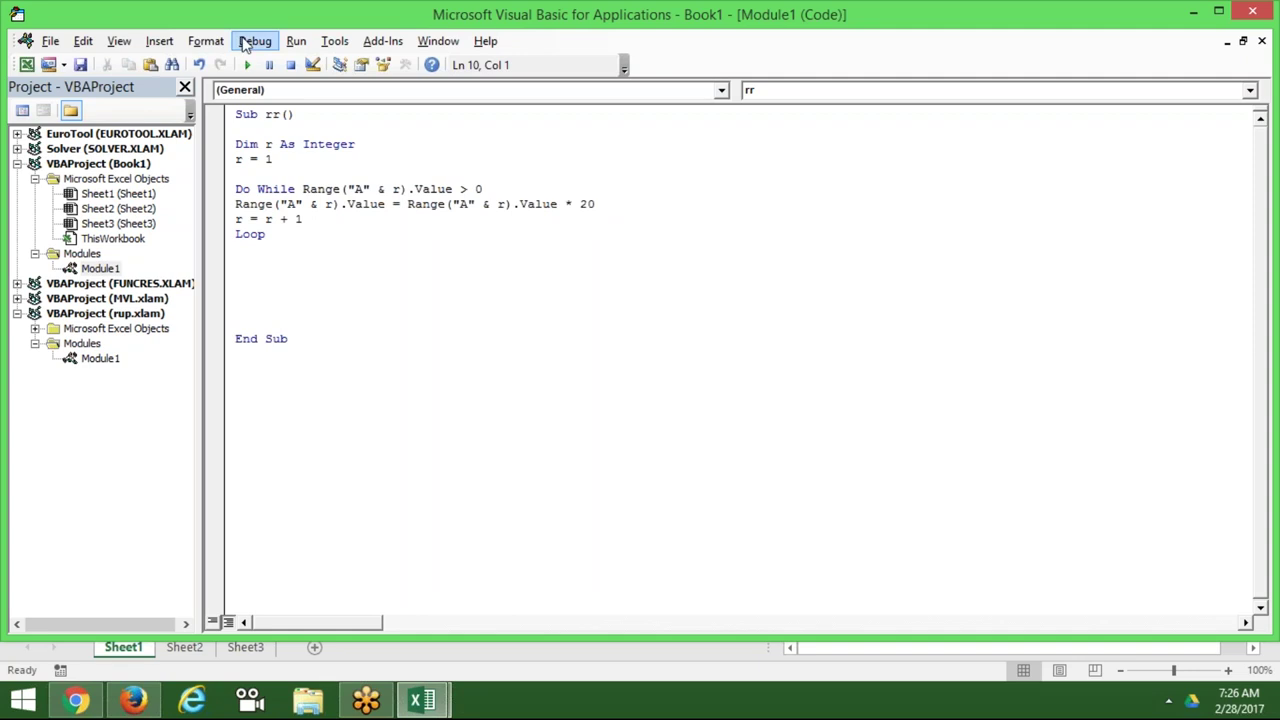
Step: Run the rr macro and check the multiplied column A values in Excel
{"action": "left_click", "coordinate": [248, 66]}
{"action": "key", "text": "alt+Tab"}
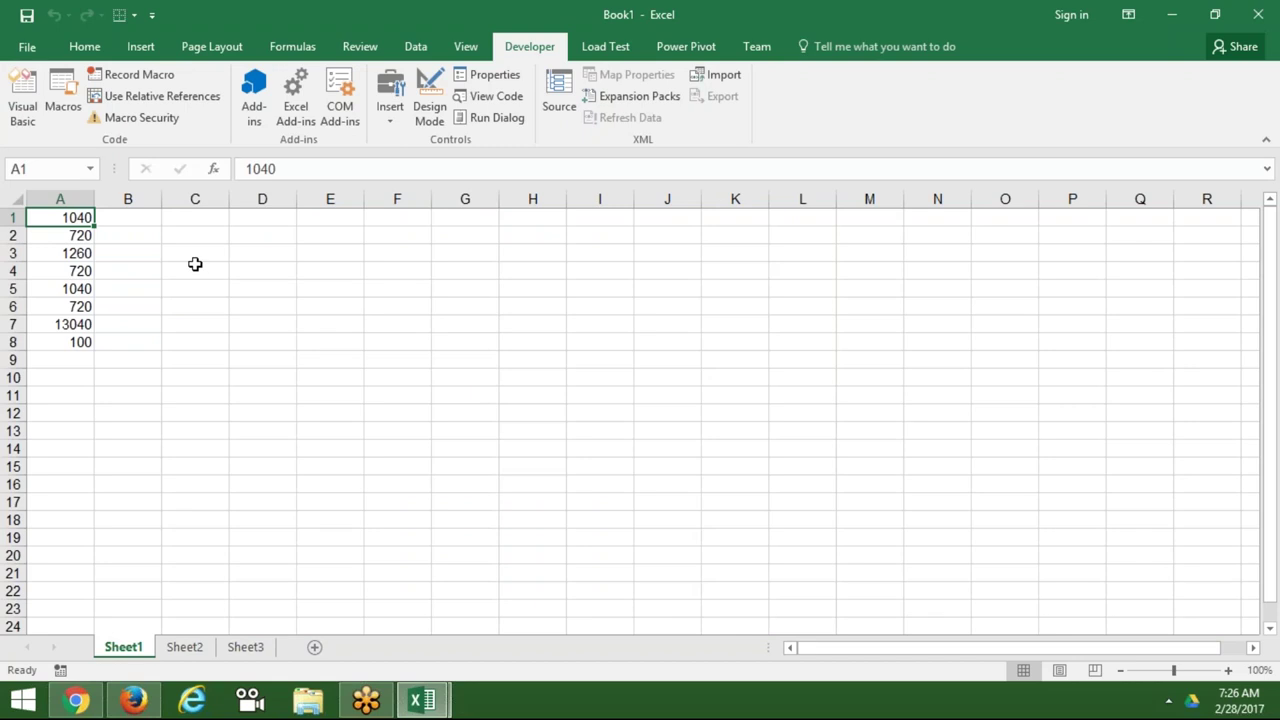
{"action": "key", "text": "alt+Tab"}
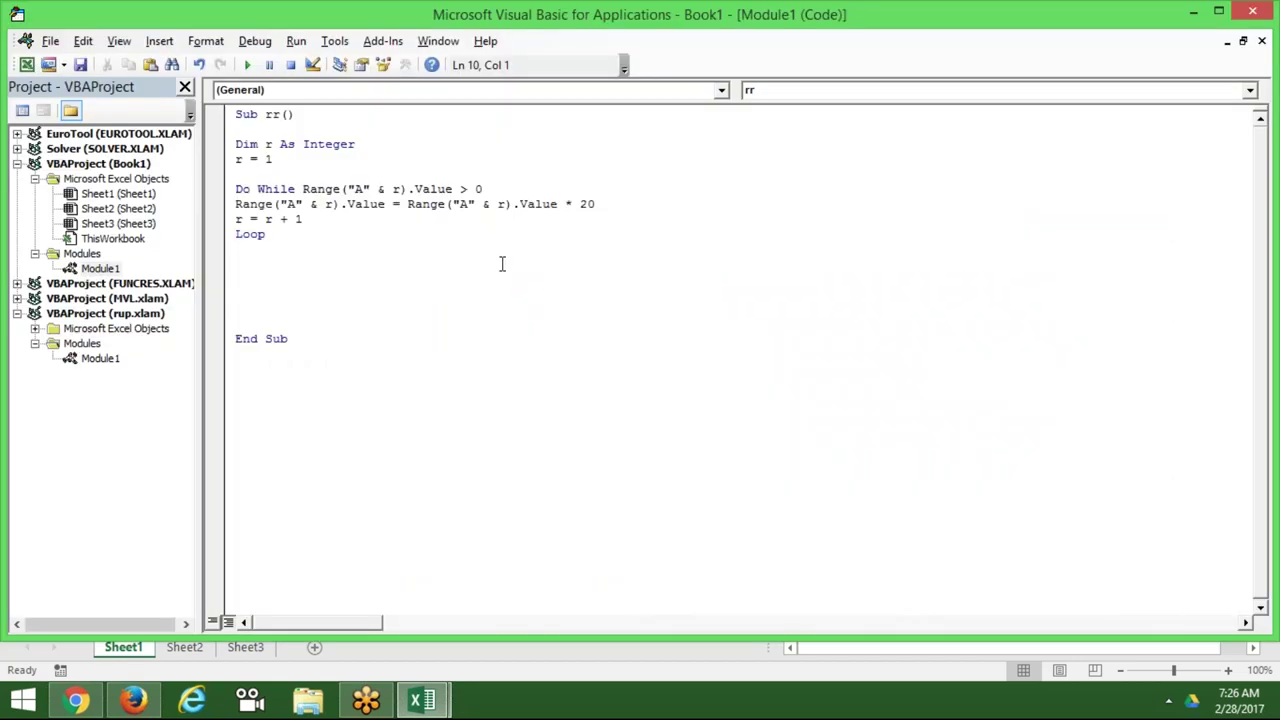
Step: Change line 7's source range to Range("b", rerun the macro, then delete the b
{"action": "left_click", "coordinate": [461, 204]}
{"action": "key", "text": "Delete"}
{"action": "type", "text": "b"}
{"action": "left_click", "coordinate": [474, 251]}
{"action": "left_click", "coordinate": [248, 65]}
{"action": "left_click", "coordinate": [469, 204]}
{"action": "key", "text": "BackSpace"}
Step: Rewrite line 7 as Range("b" & r).Value = Range("a" & r).Value * 20
{"action": "type", "text": "a"}
{"action": "left_click", "coordinate": [297, 204]}
{"action": "key", "text": "BackSpace"}
{"action": "type", "text": "b"}
{"action": "left_click", "coordinate": [316, 253]}
Step: Enter 85, 36, 52, 32, 12, 36, 32, 52 into cells A1 to A8
{"action": "key", "text": "alt+F11"}
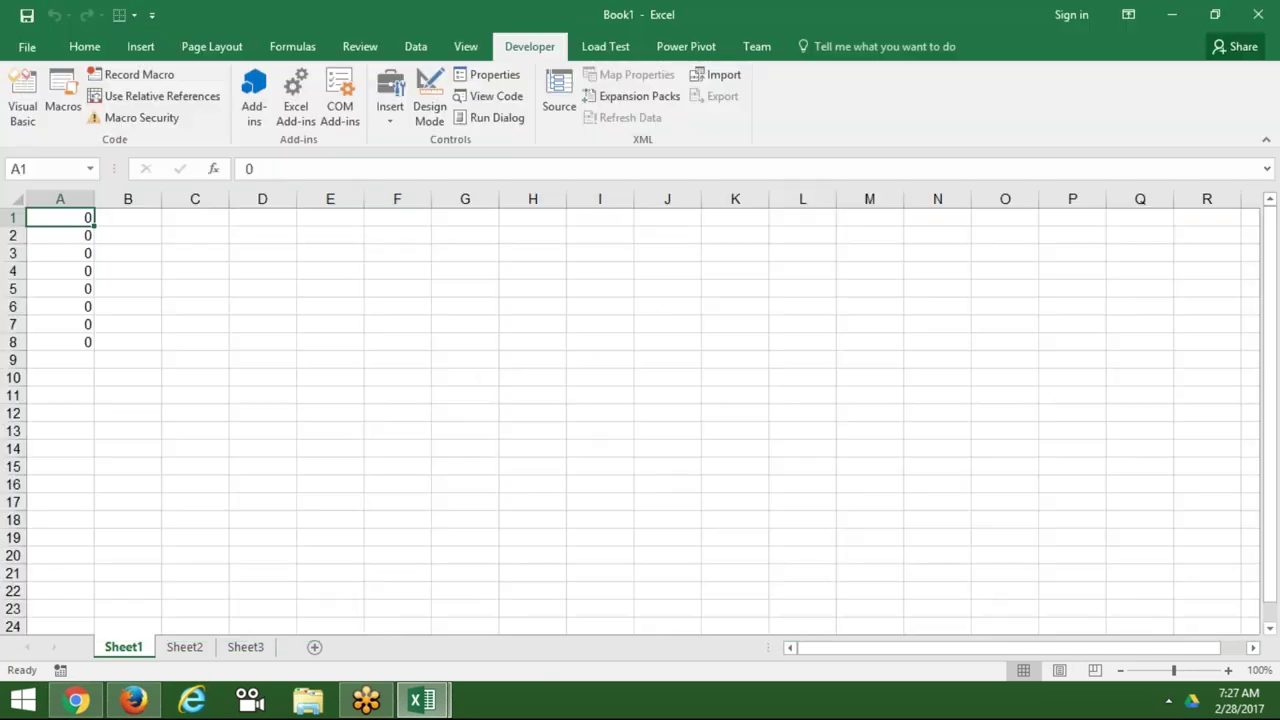
{"action": "type", "text": "85"}
{"action": "key", "text": "Return"}
{"action": "type", "text": "36"}
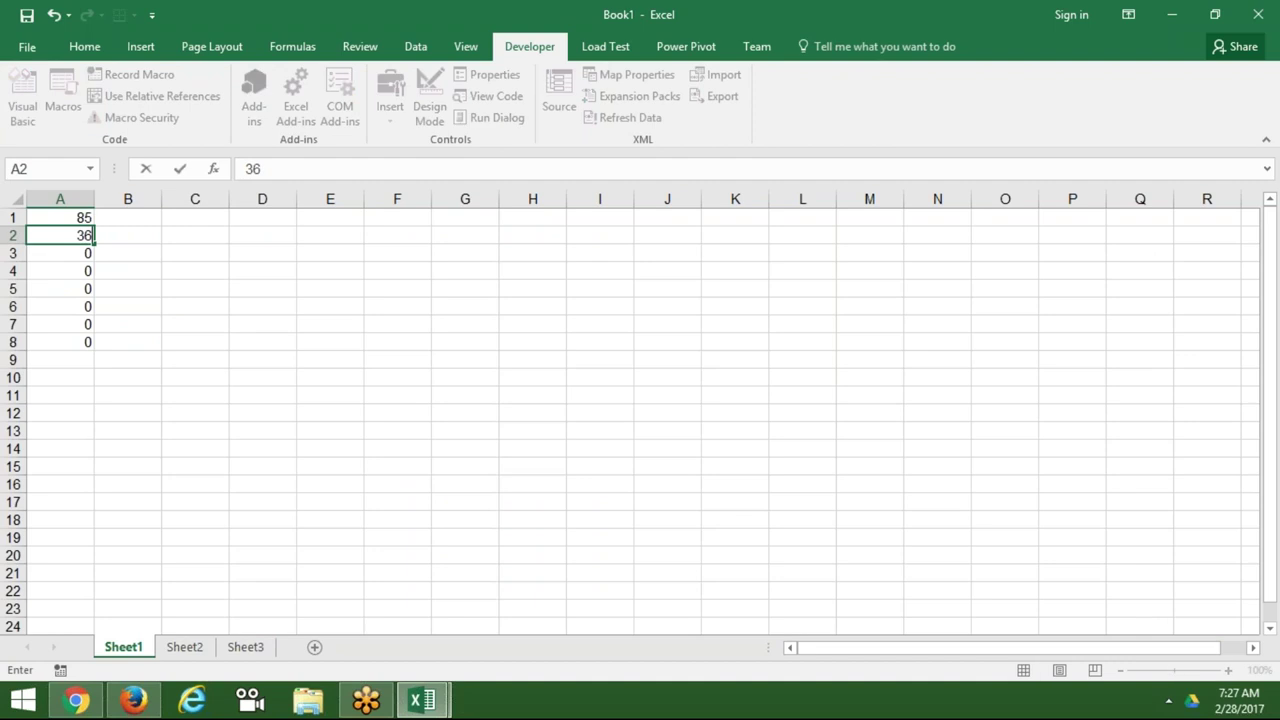
{"action": "key", "text": "Return"}
{"action": "type", "text": "52"}
{"action": "key", "text": "Return"}
{"action": "type", "text": "32"}
{"action": "key", "text": "Return"}
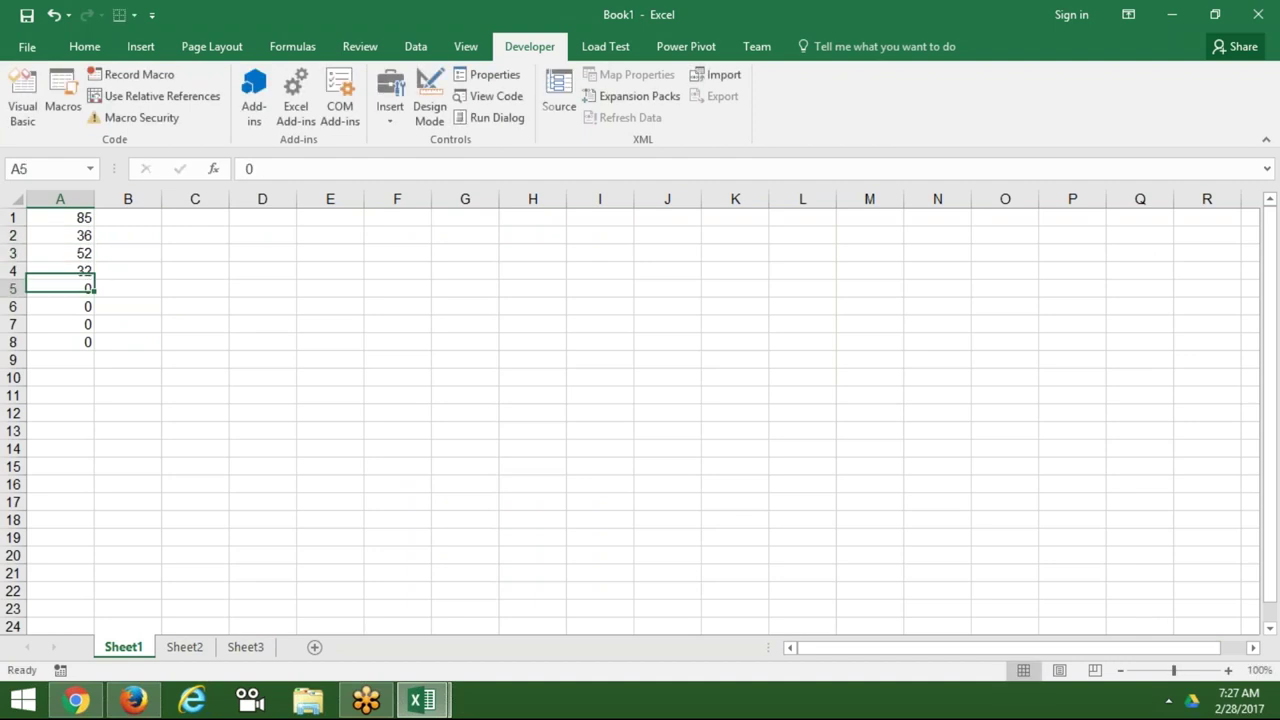
{"action": "type", "text": "12"}
{"action": "key", "text": "Return"}
{"action": "type", "text": "36"}
{"action": "key", "text": "Return"}
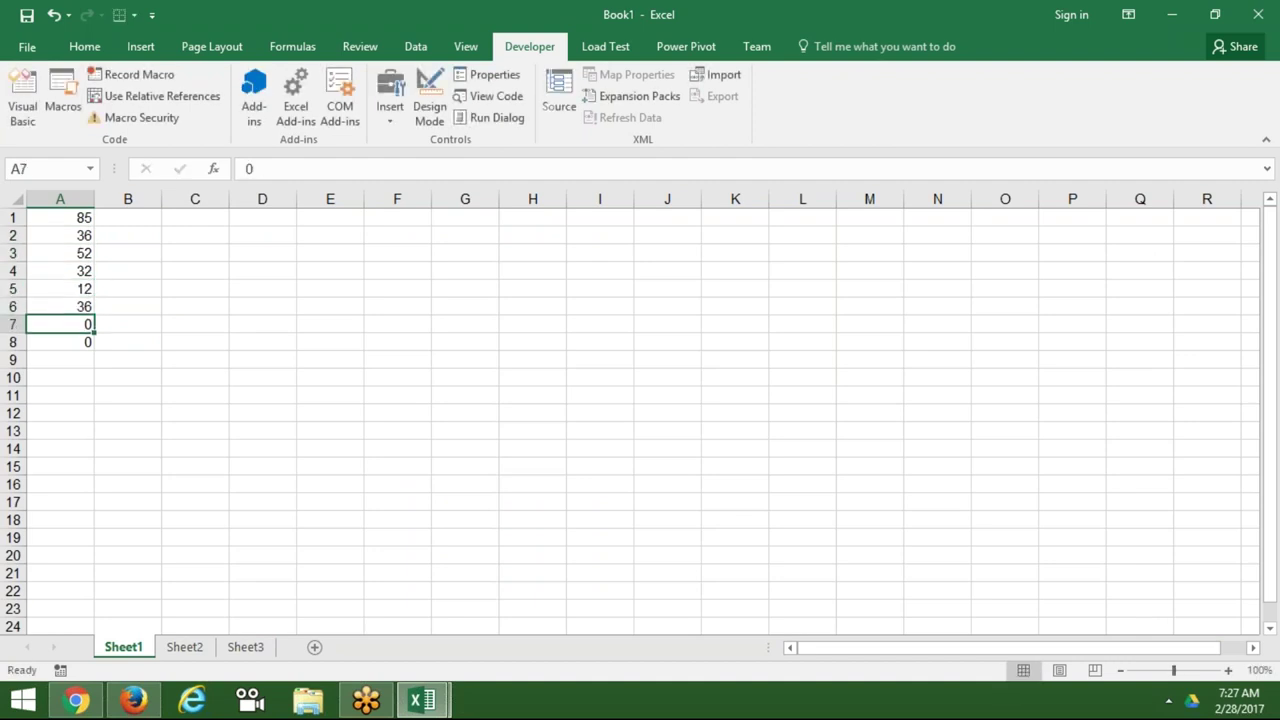
{"action": "type", "text": "32"}
{"action": "key", "text": "Return"}
{"action": "type", "text": "52"}
{"action": "key", "text": "Return"}
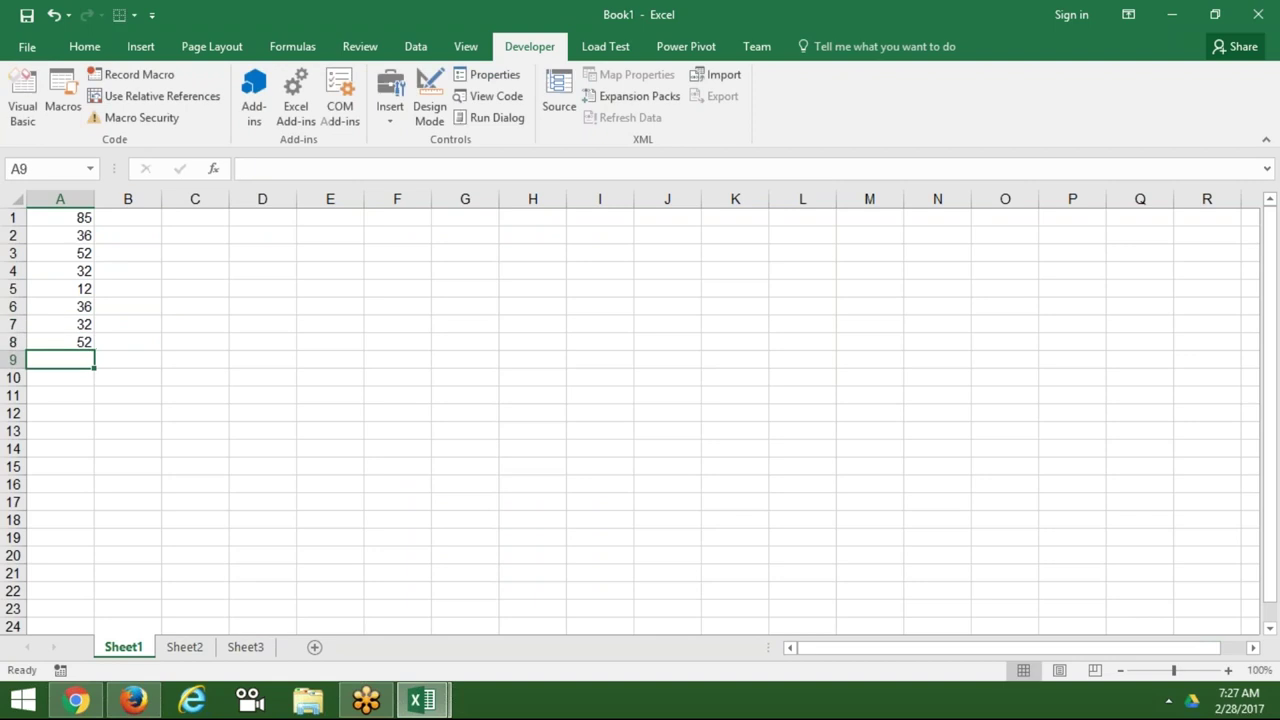
Step: Run the macro and select the resulting values in column B
{"action": "key", "text": "alt+Tab"}
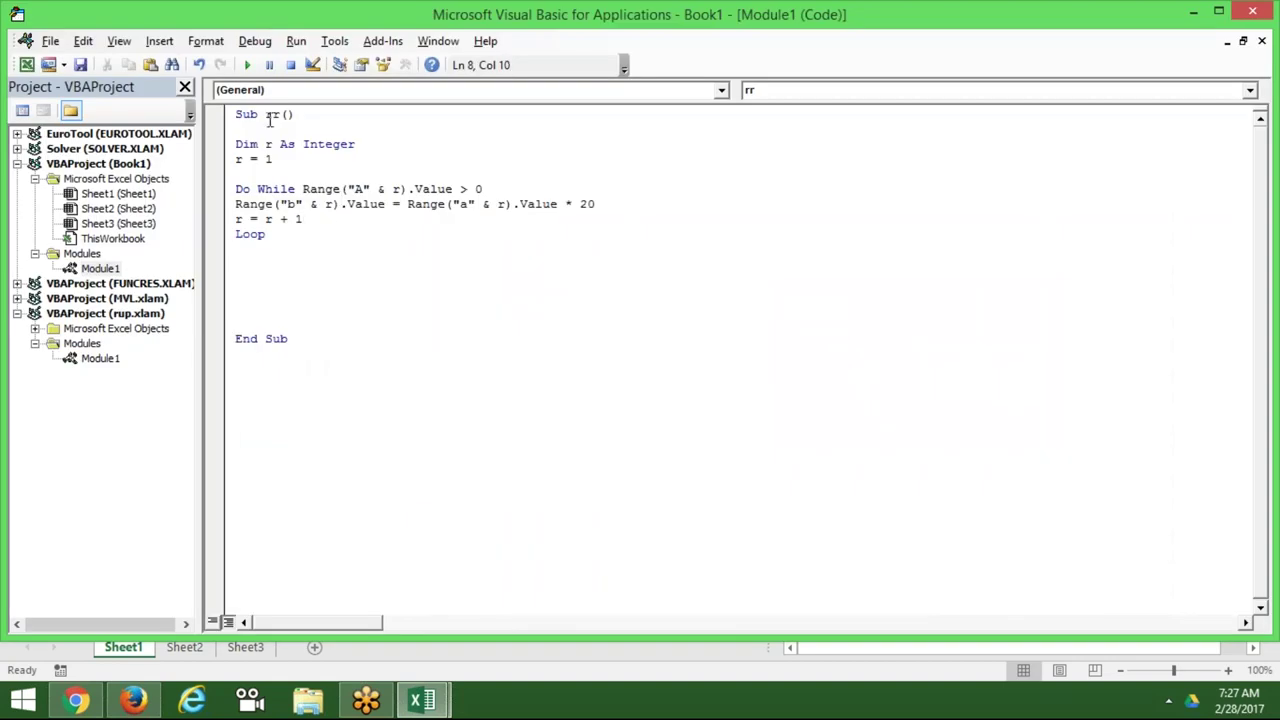
{"action": "left_click", "coordinate": [250, 67]}
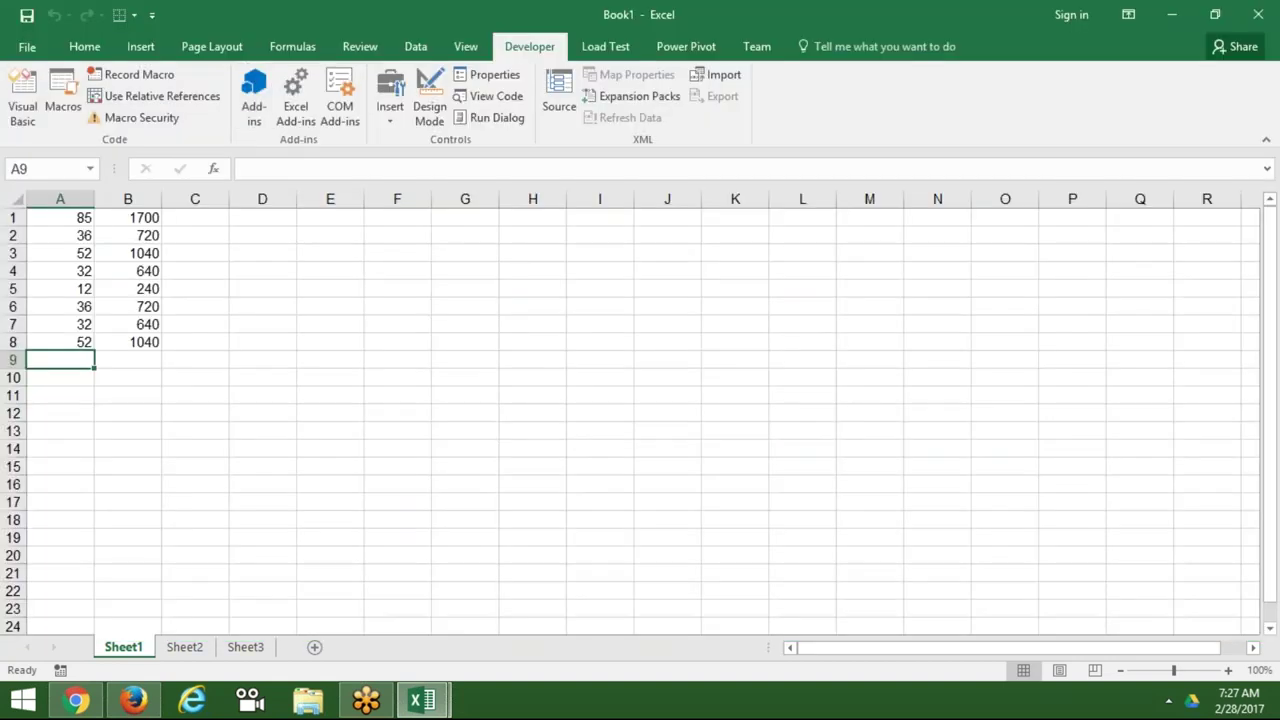
{"action": "left_click_drag", "start_coordinate": [132, 226], "coordinate": [131, 340]}
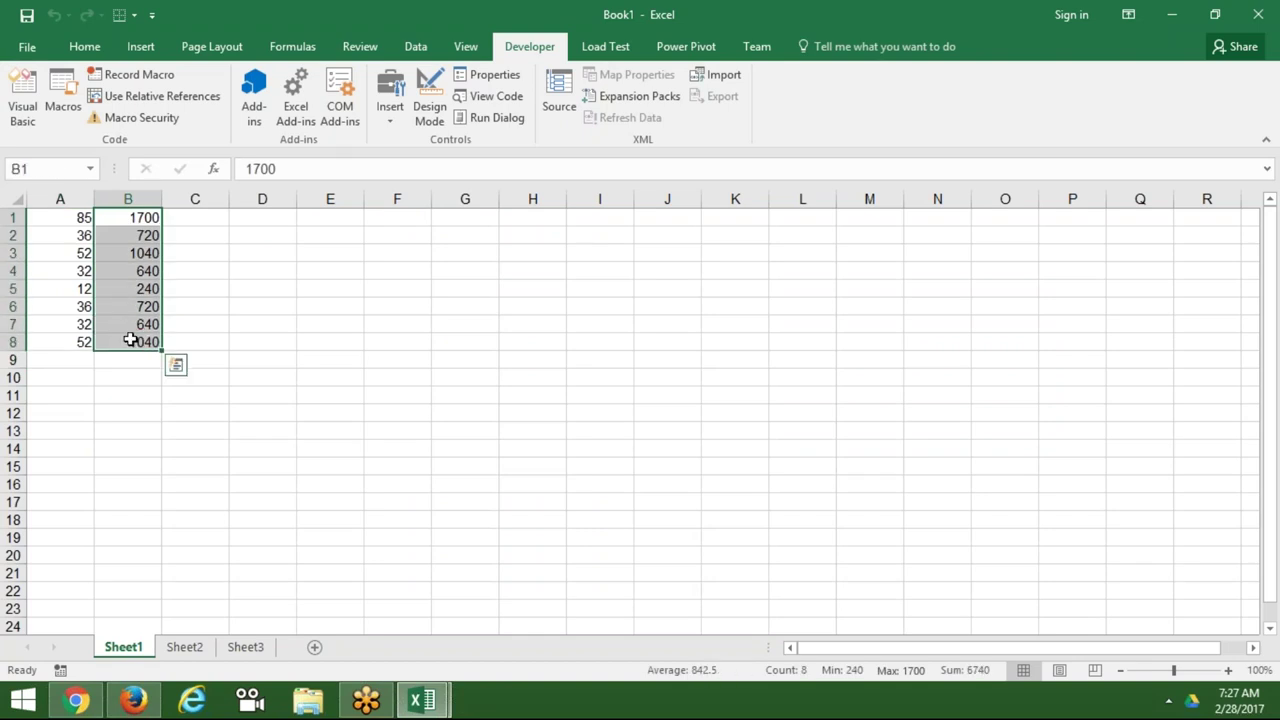
{"action": "key", "text": "alt+Tab"}
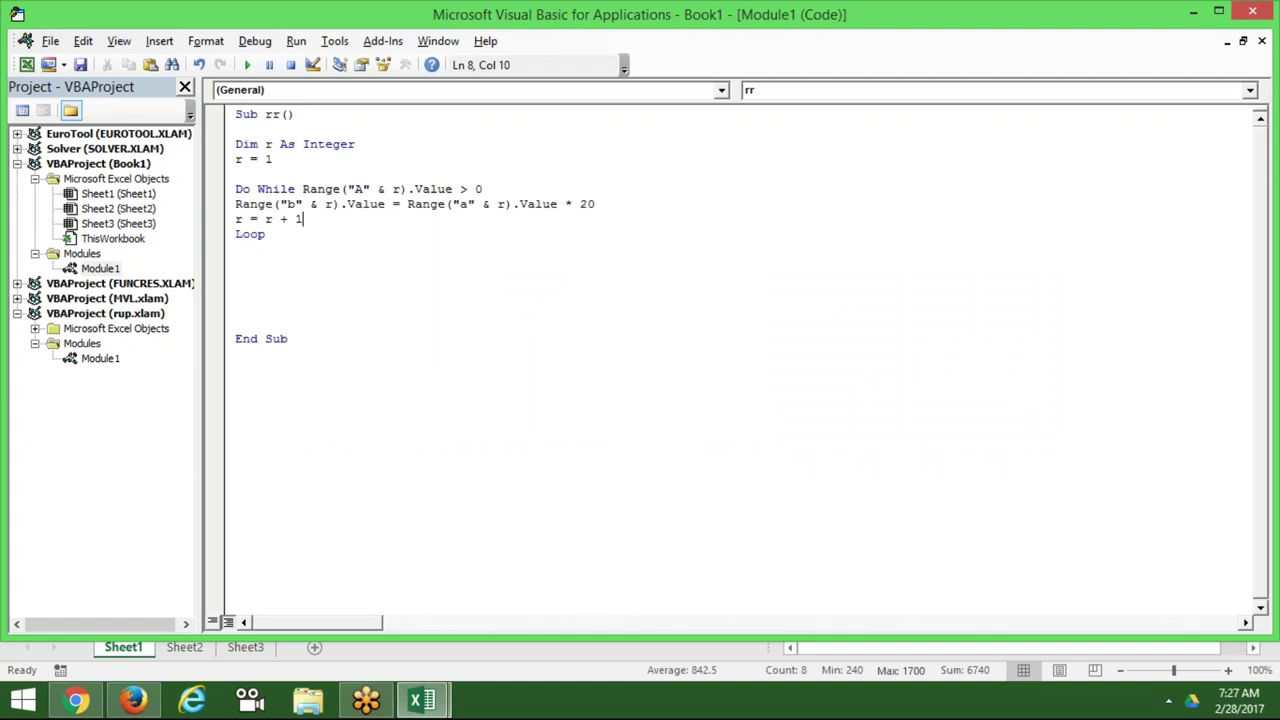
Step: Highlight the > 0 condition, r = 1, the "A" & r reference and r = r + 1 to explain them
{"action": "left_click", "coordinate": [333, 189]}
{"action": "double_click", "coordinate": [477, 189]}
{"action": "left_click_drag", "start_coordinate": [278, 160], "coordinate": [233, 162]}
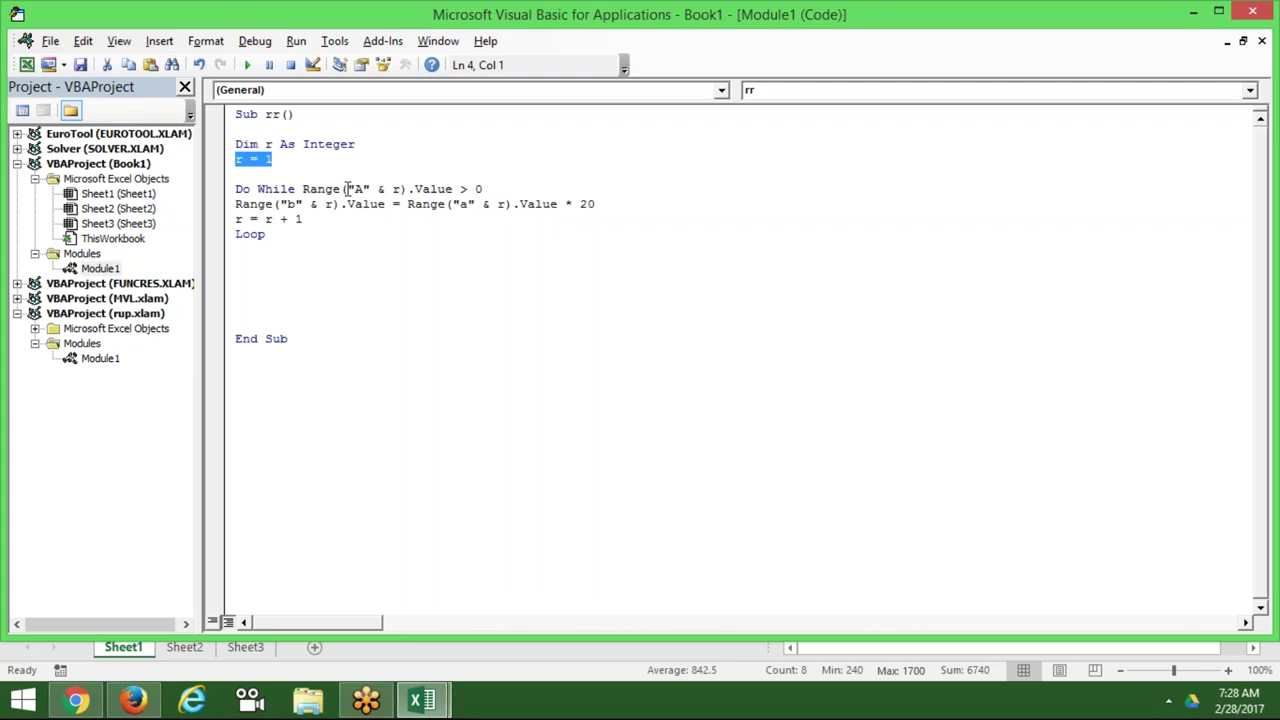
{"action": "left_click_drag", "start_coordinate": [346, 189], "coordinate": [416, 191]}
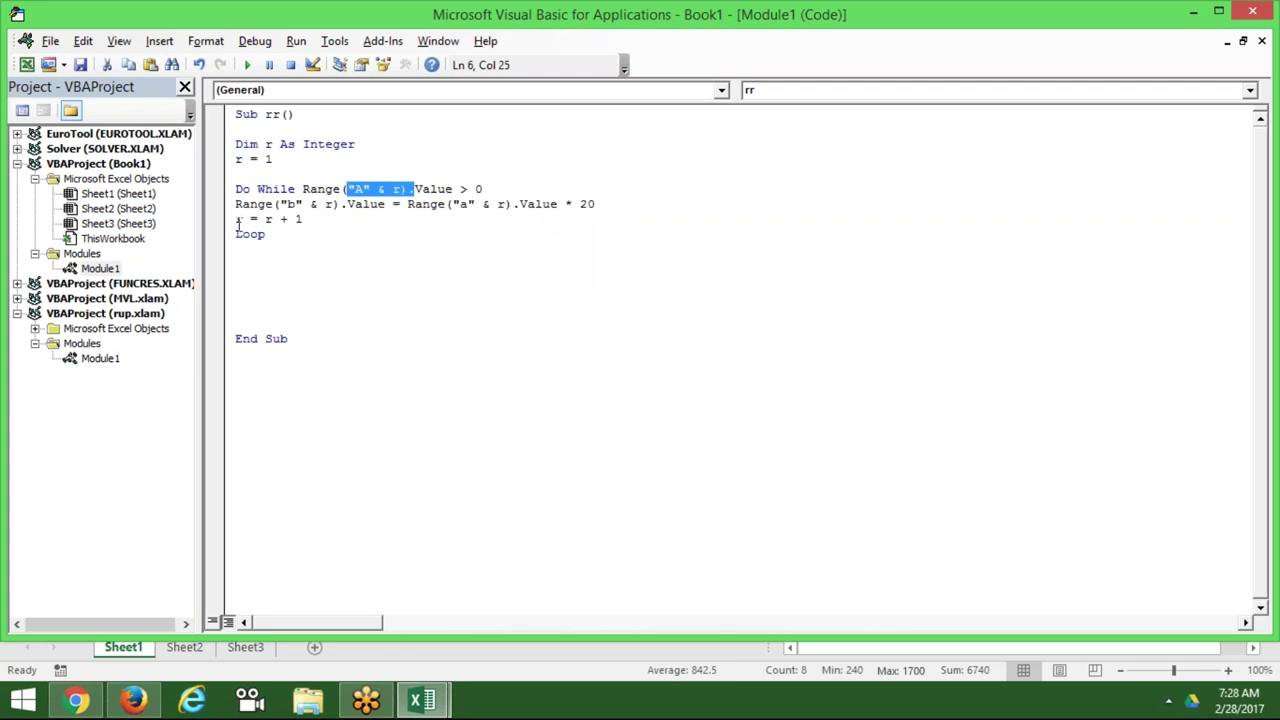
{"action": "left_click_drag", "start_coordinate": [236, 220], "coordinate": [313, 223]}
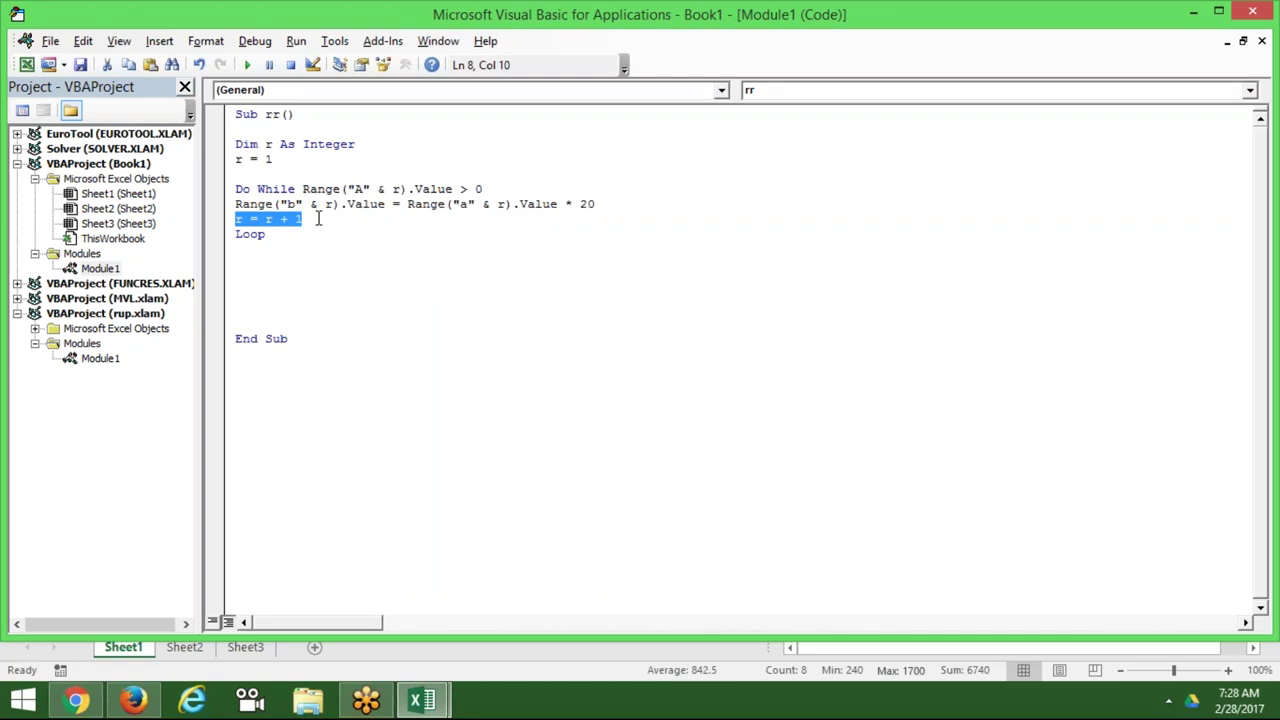
{"action": "left_click", "coordinate": [337, 220]}
{"action": "left_click", "coordinate": [362, 190]}
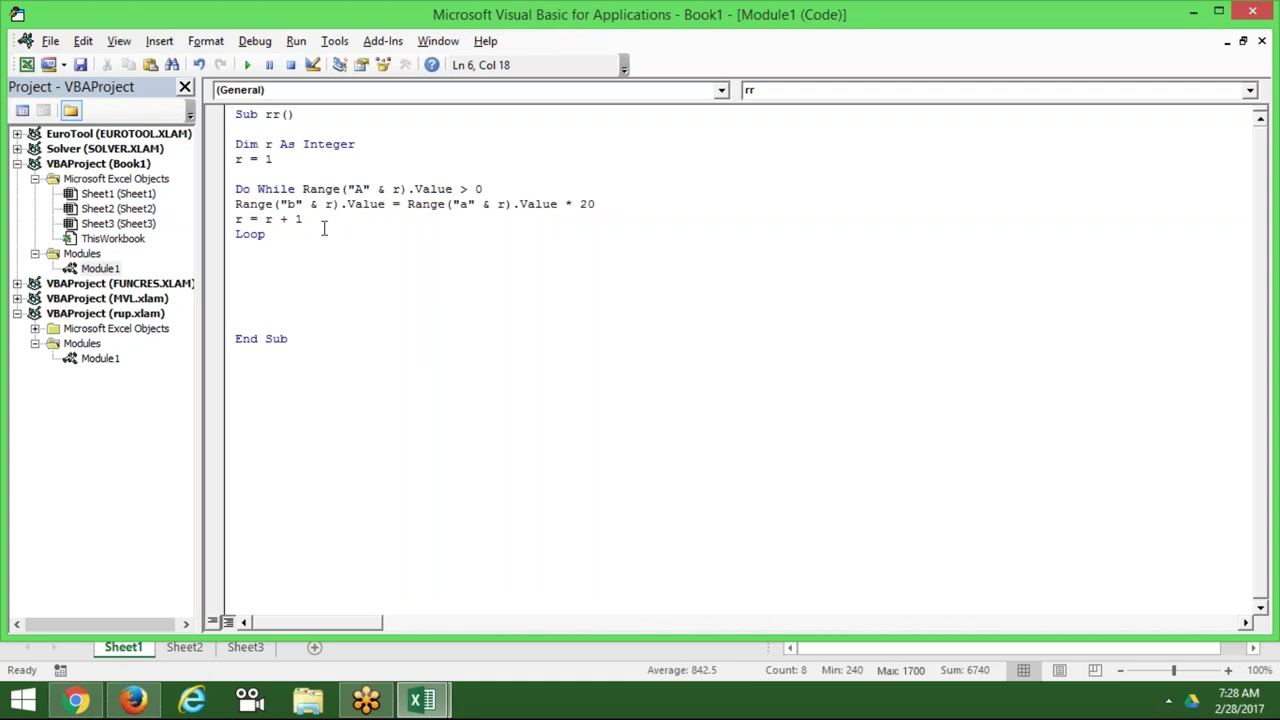
{"action": "left_click", "coordinate": [324, 230]}
{"action": "left_click", "coordinate": [314, 245]}
{"action": "key", "text": "alt+F11"}
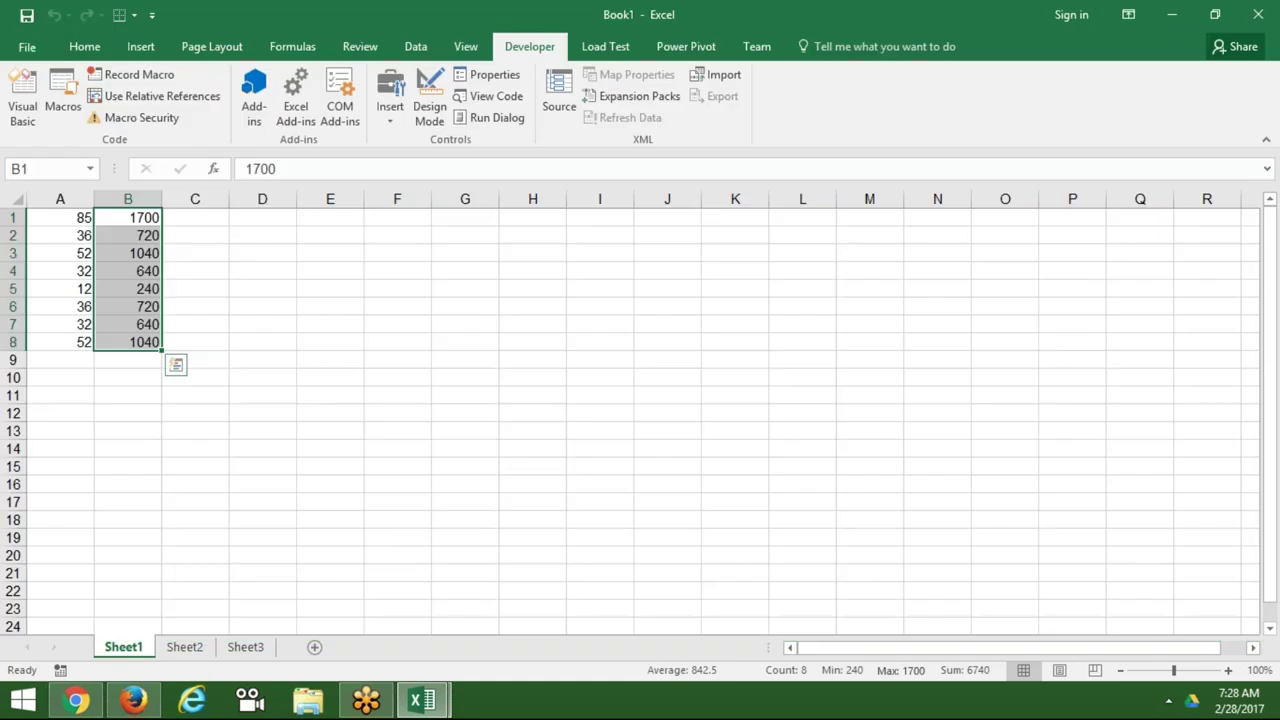
{"action": "left_click", "coordinate": [60, 217]}
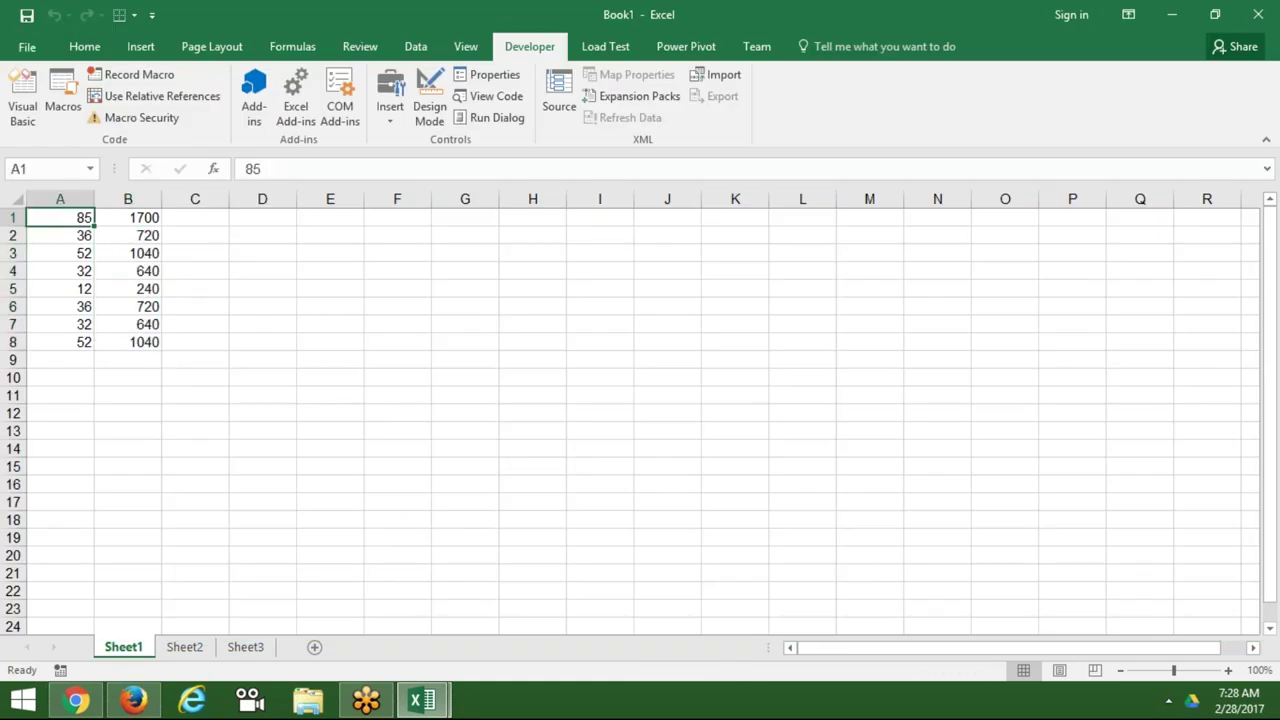
{"action": "key", "text": "Delete"}
{"action": "left_click", "coordinate": [128, 217]}
{"action": "left_click_drag", "start_coordinate": [128, 217], "coordinate": [140, 342]}
{"action": "key", "text": "Delete"}
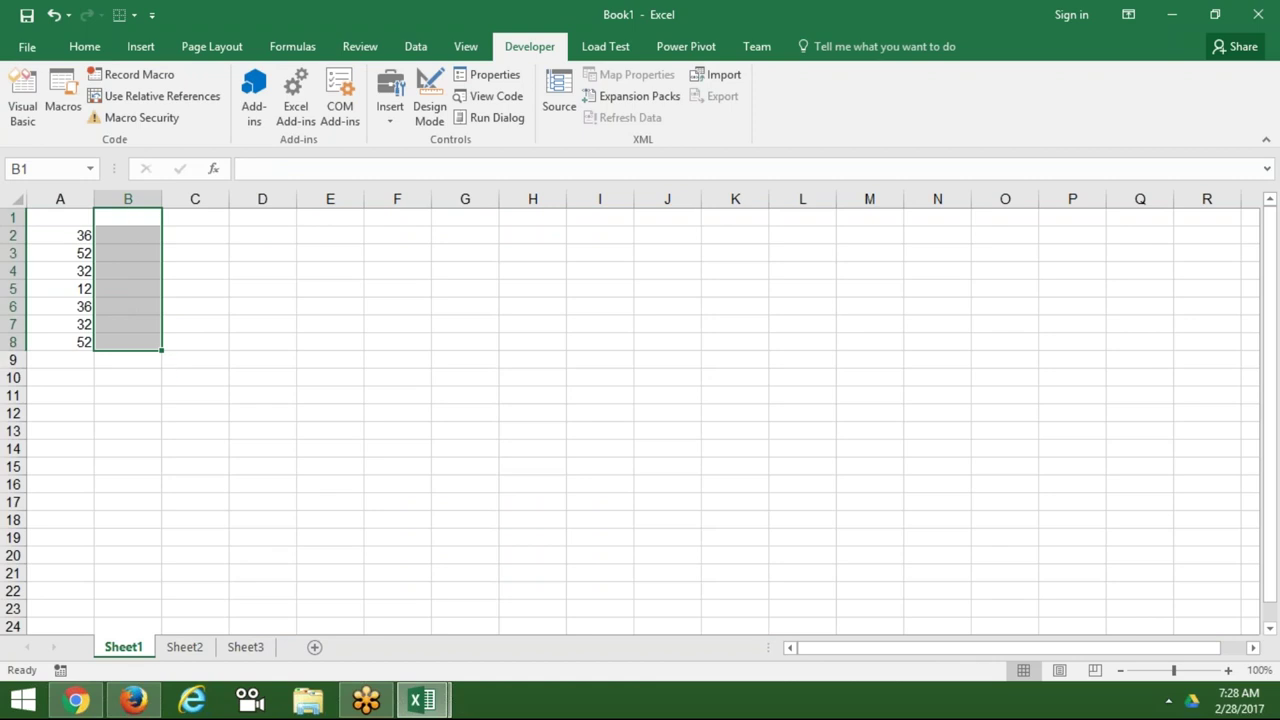
{"action": "left_click", "coordinate": [77, 256]}
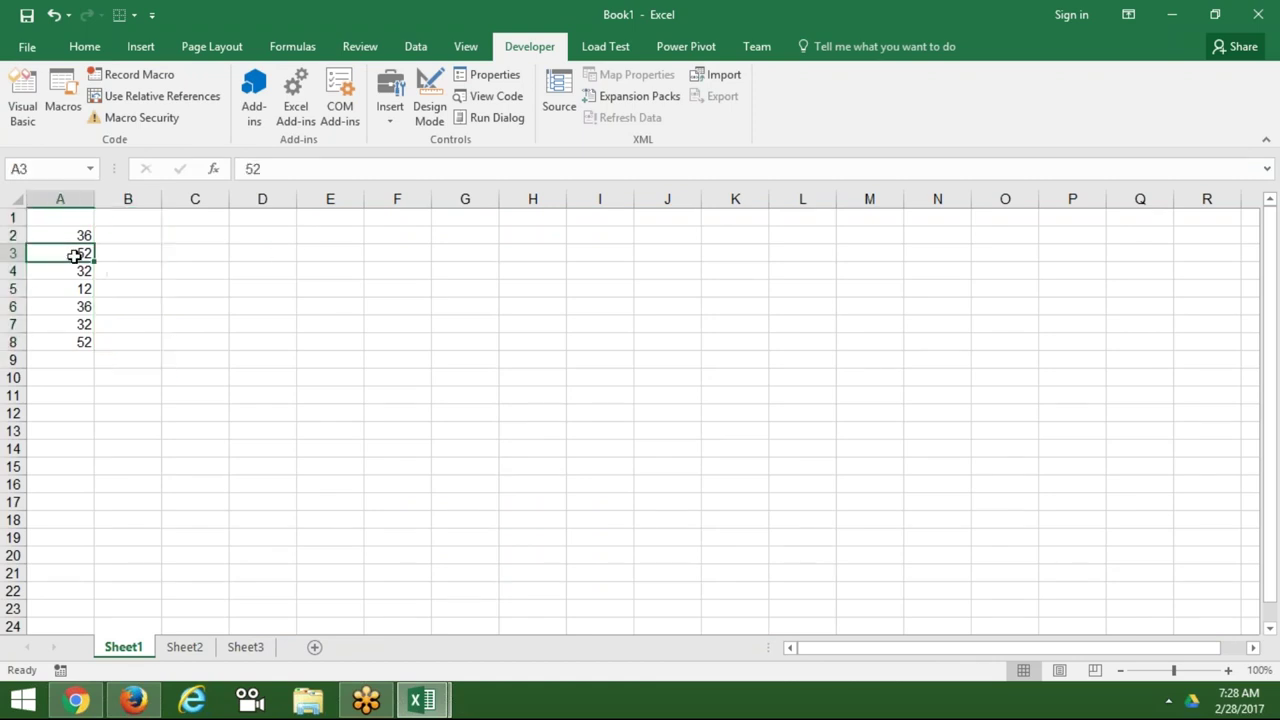
{"action": "key", "text": "alt+F11"}
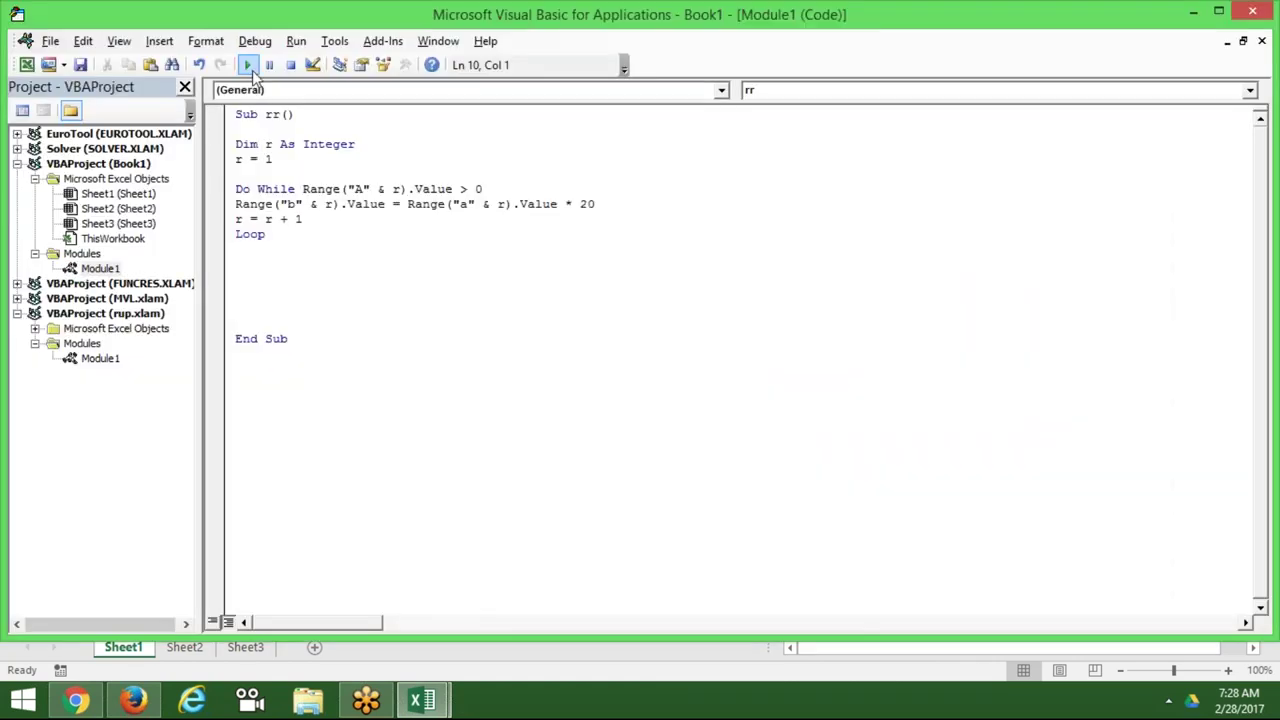
{"action": "left_click", "coordinate": [248, 65]}
{"action": "key", "text": "alt+F11"}
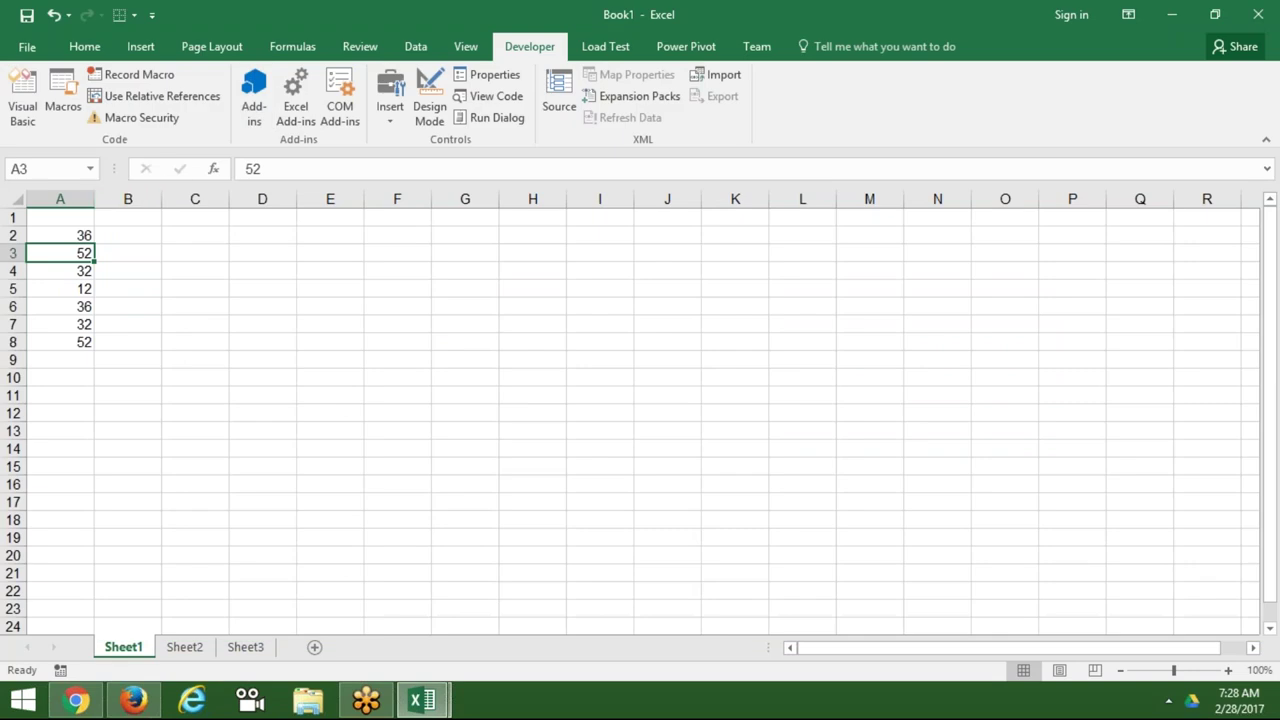
{"action": "left_click", "coordinate": [127, 217]}
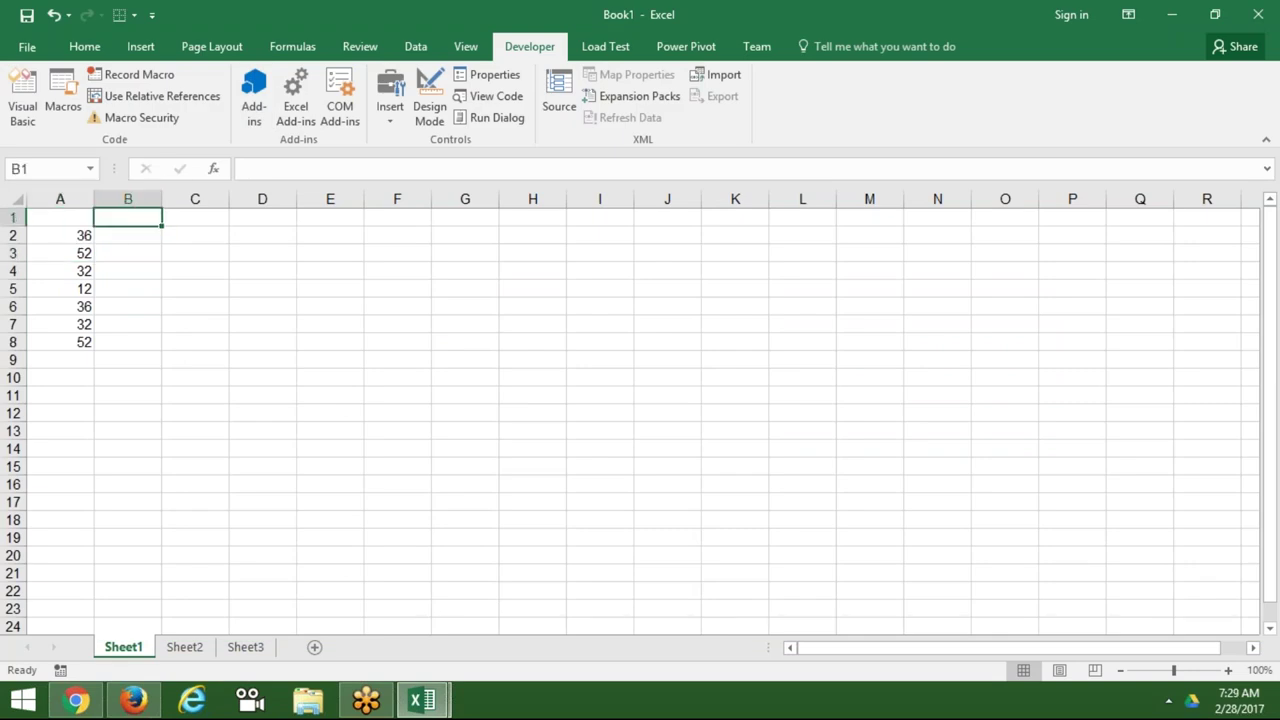
{"action": "key", "text": "alt+Tab"}
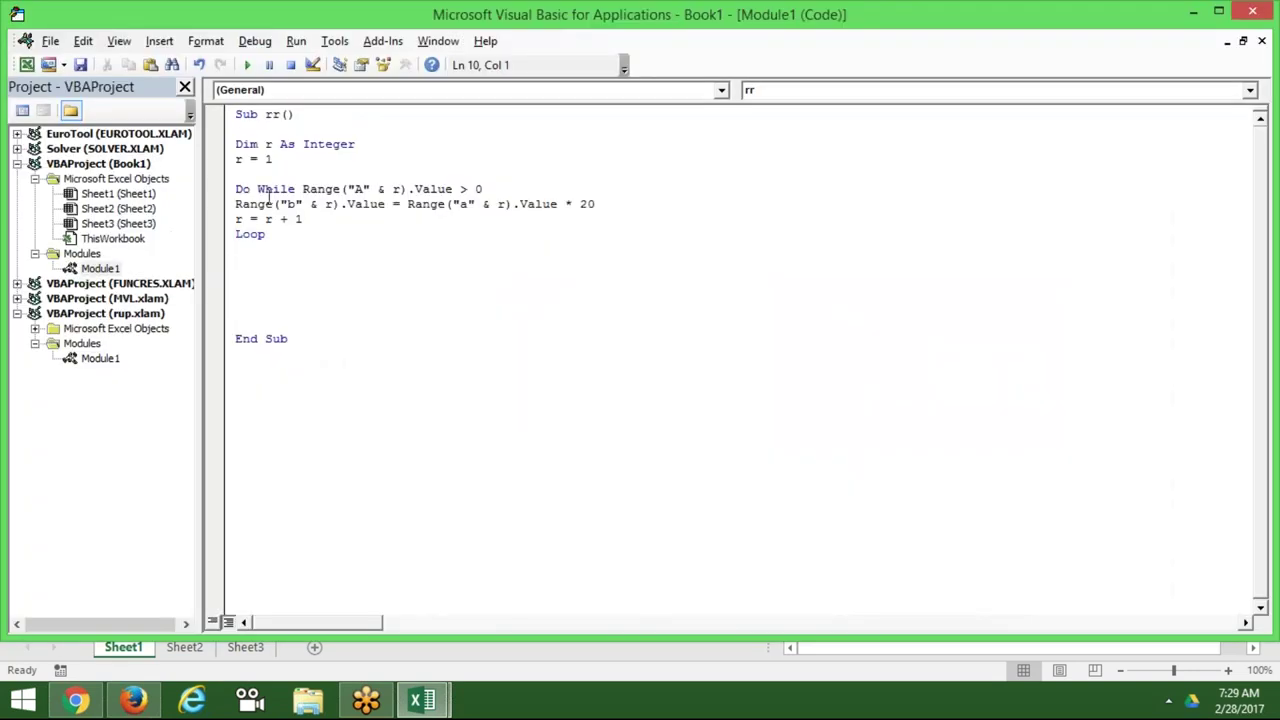
Step: Change the loop header from Do While to Do Until
{"action": "left_click", "coordinate": [271, 190]}
{"action": "double_click", "coordinate": [271, 190]}
{"action": "type", "text": "u"}
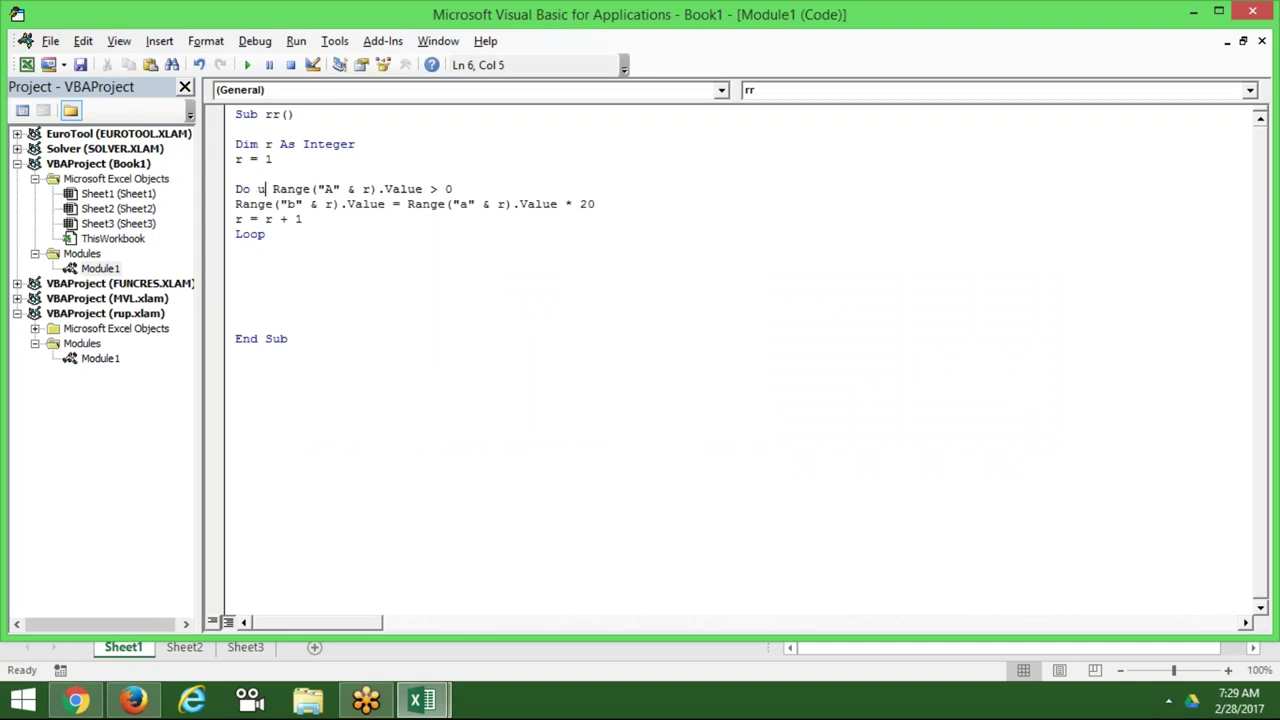
{"action": "type", "text": "ntil"}
{"action": "left_click", "coordinate": [312, 236]}
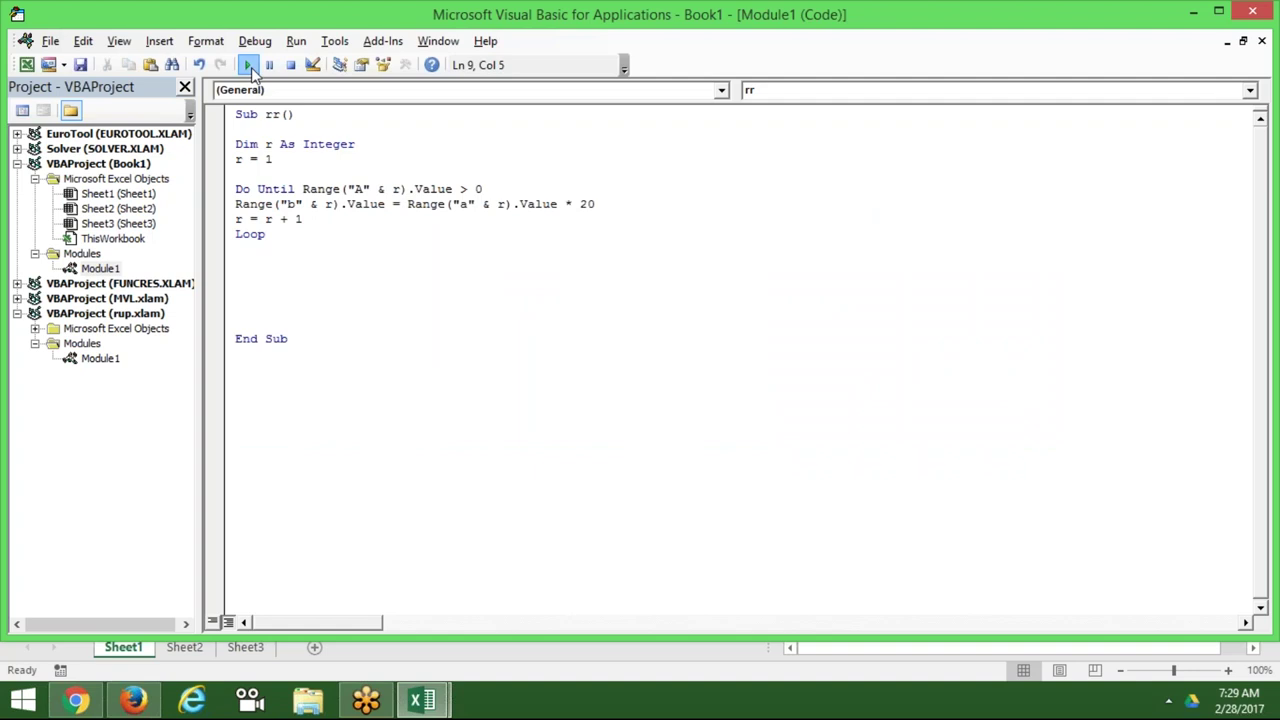
Step: Run rr, see only 0 in B1, and select Until to revert it
{"action": "left_click", "coordinate": [250, 65]}
{"action": "key", "text": "alt+F11"}
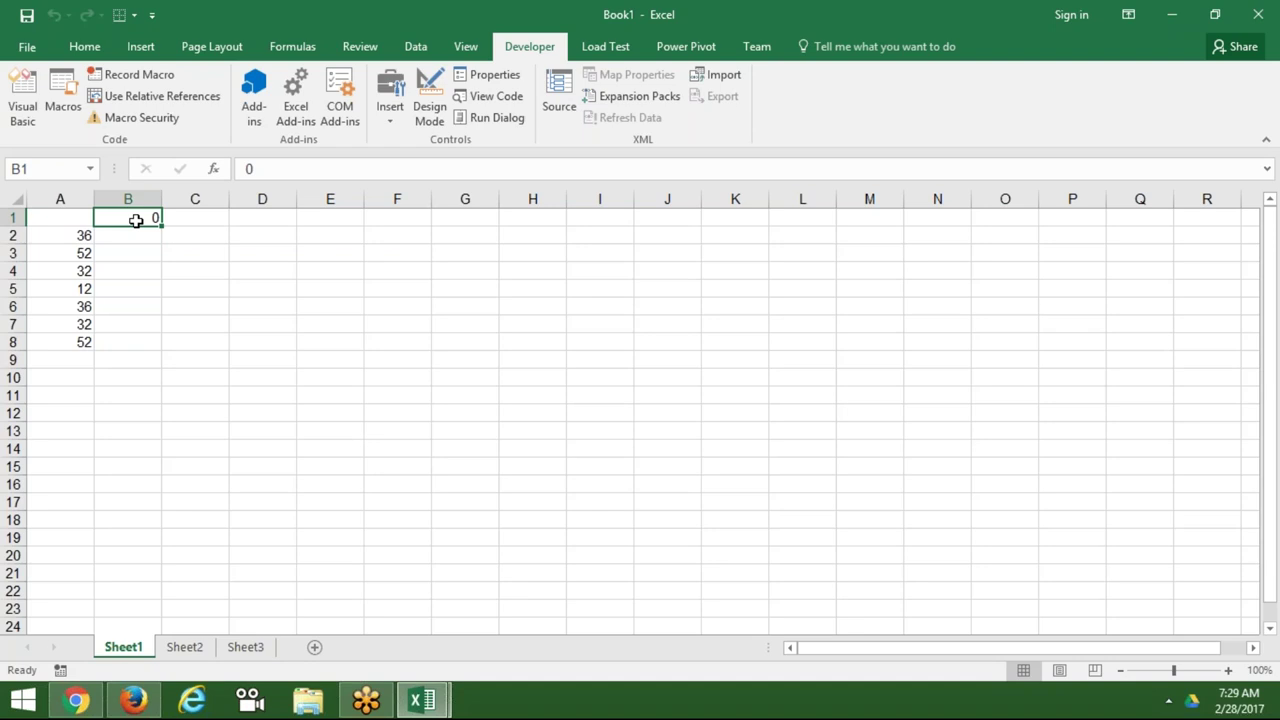
{"action": "key", "text": "alt+F11"}
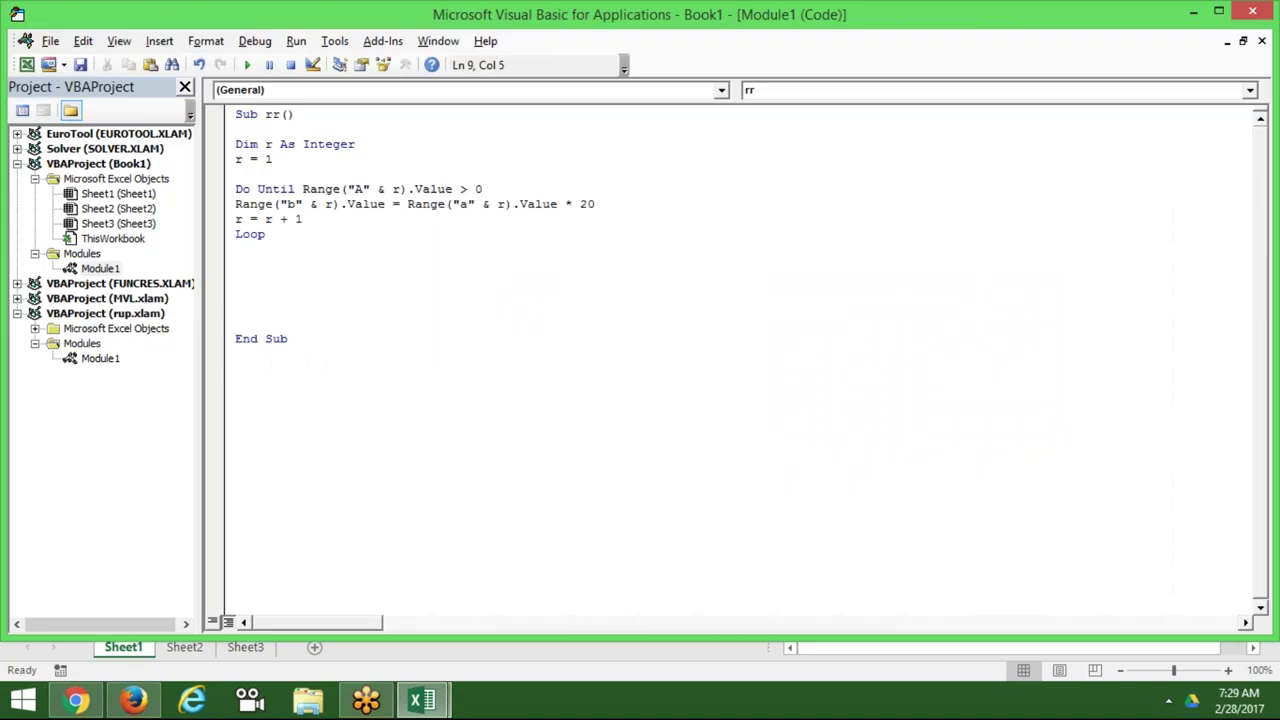
{"action": "left_click", "coordinate": [282, 189]}
{"action": "double_click", "coordinate": [282, 189]}
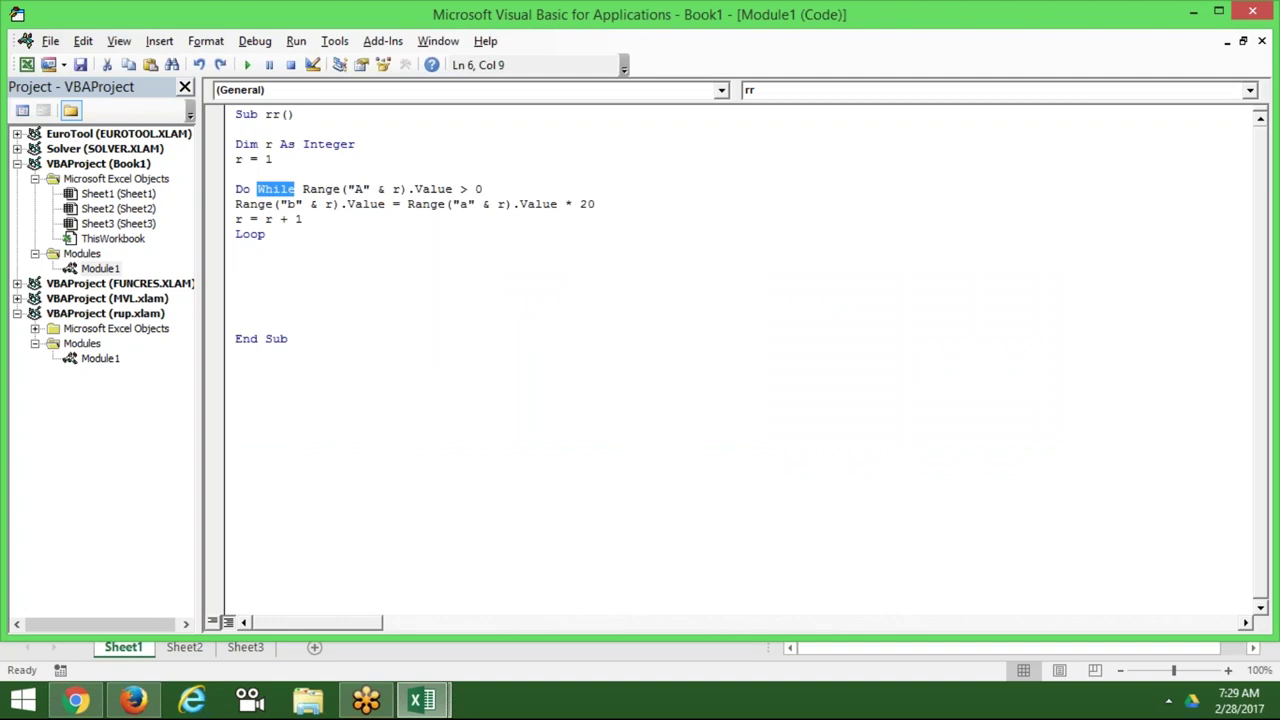
Step: Restore Do While, paste a copy of the loop below it, and change the copy to Do Until
{"action": "type", "text": "While"}
{"action": "left_click", "coordinate": [343, 309]}
{"action": "left_click_drag", "start_coordinate": [236, 262], "coordinate": [225, 183]}
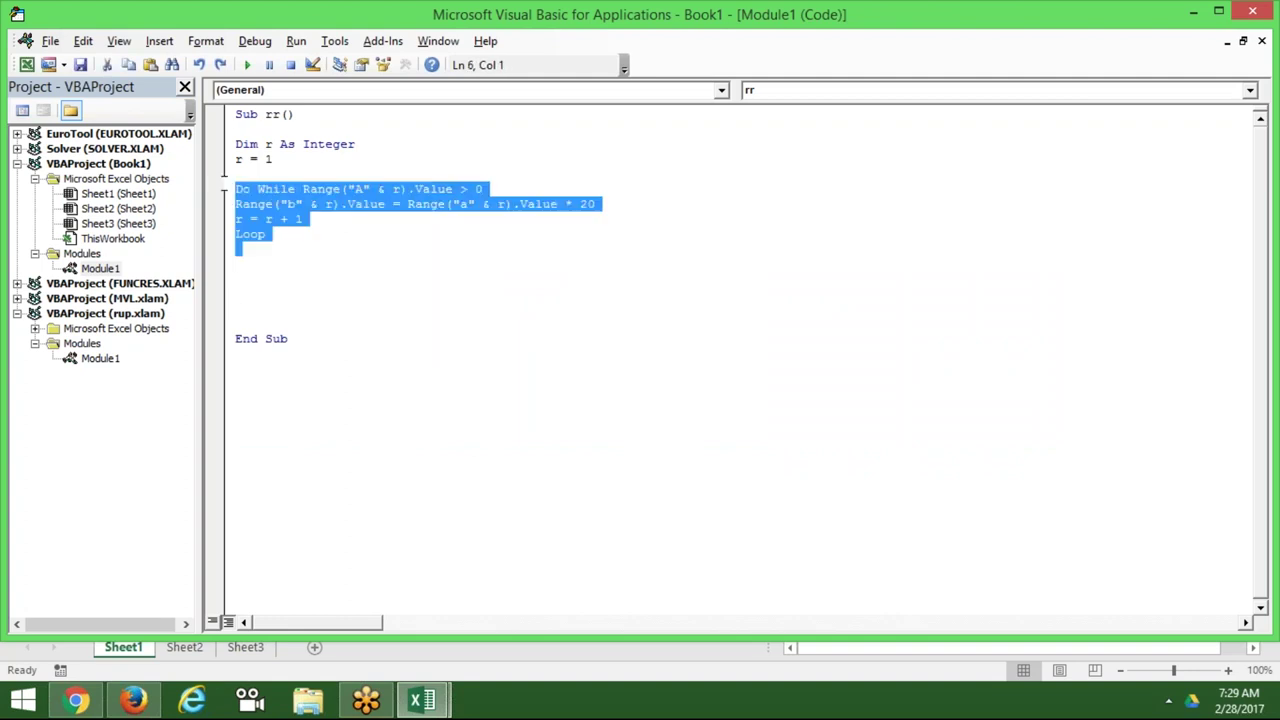
{"action": "left_click", "coordinate": [243, 265]}
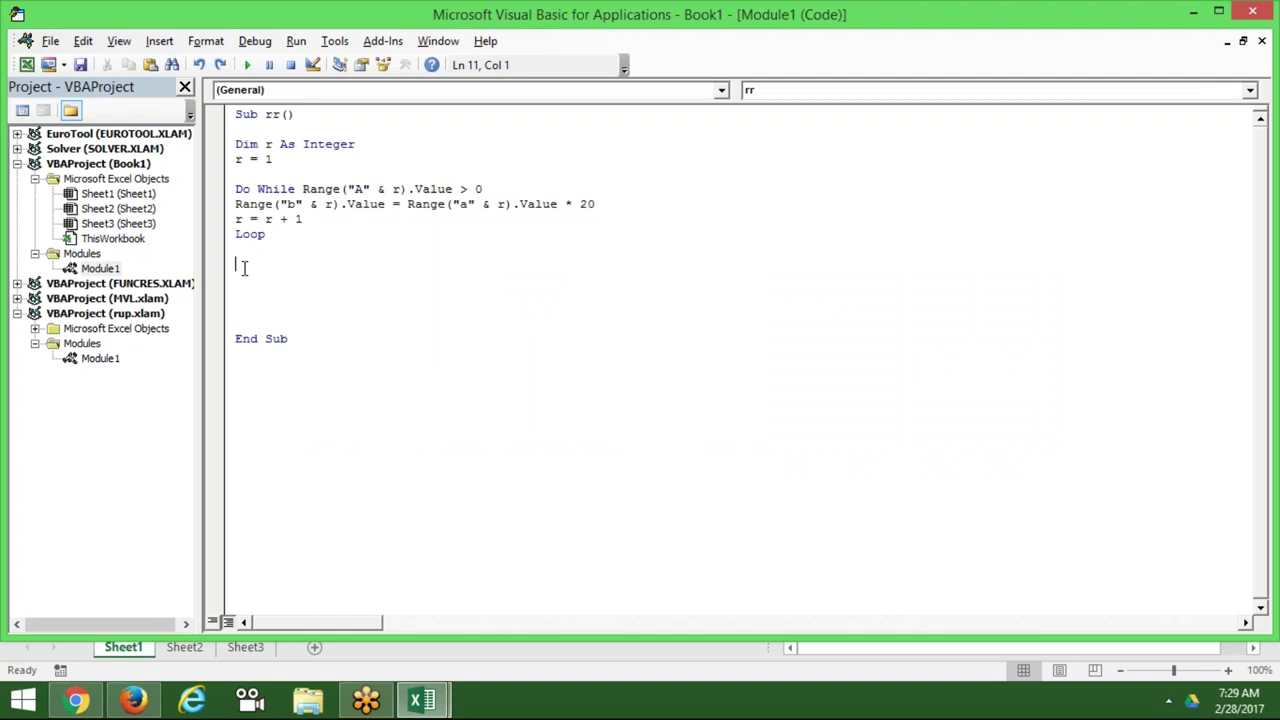
{"action": "type", "text": "Do While Range(\"A\" & r).Value > 0 Range(\"b\" & r).Value = Range(\"a\" & r).Value * 20 r = r + 1 Loop"}
{"action": "double_click", "coordinate": [270, 265]}
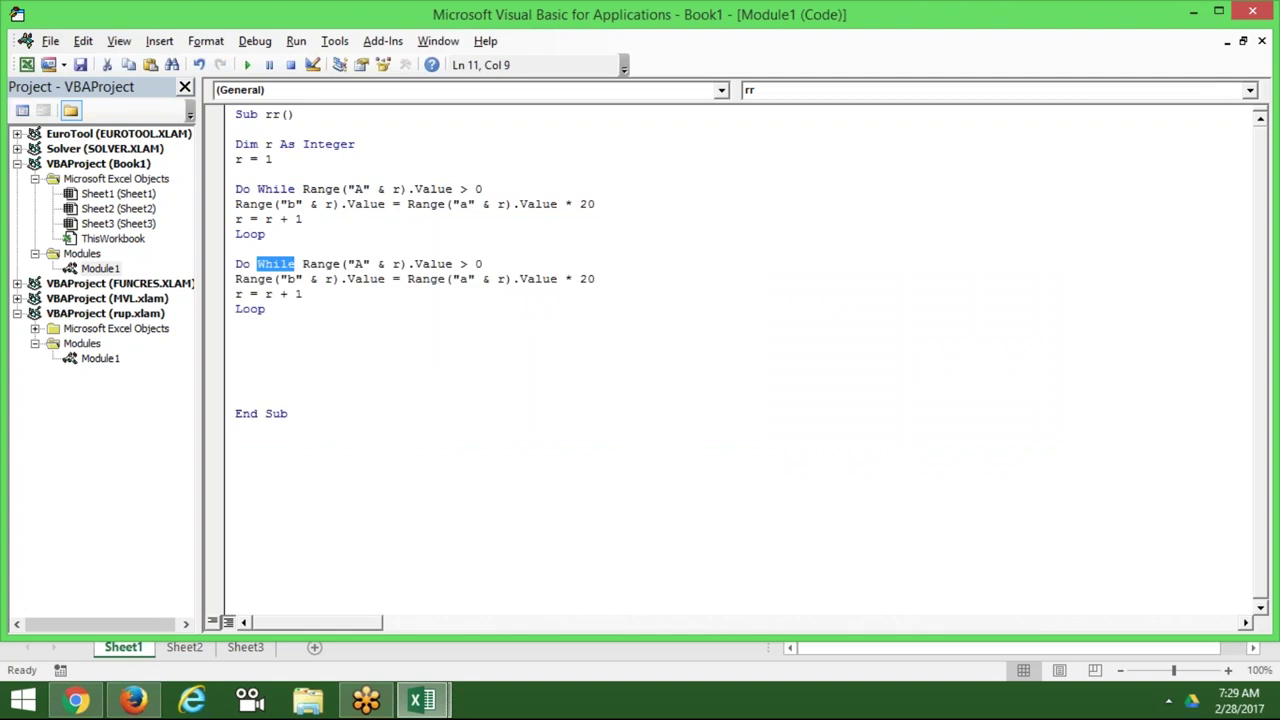
{"action": "type", "text": "un"}
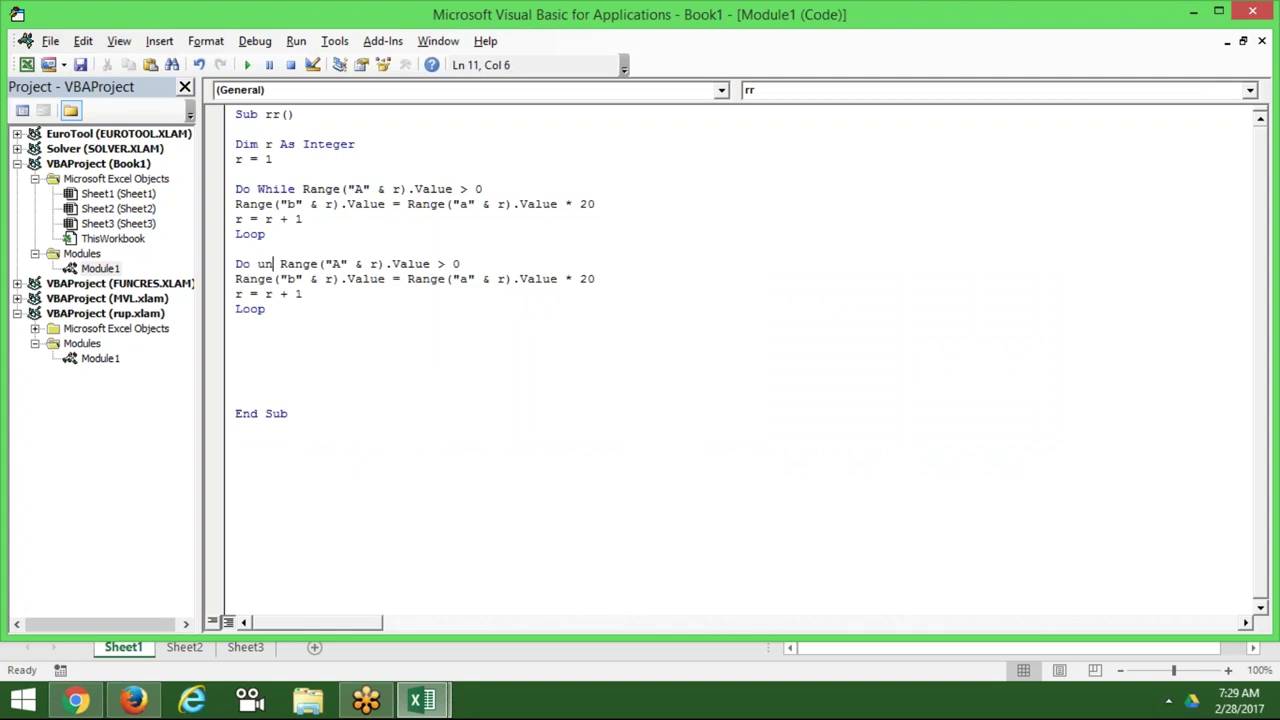
{"action": "type", "text": "til"}
{"action": "left_click", "coordinate": [295, 320]}
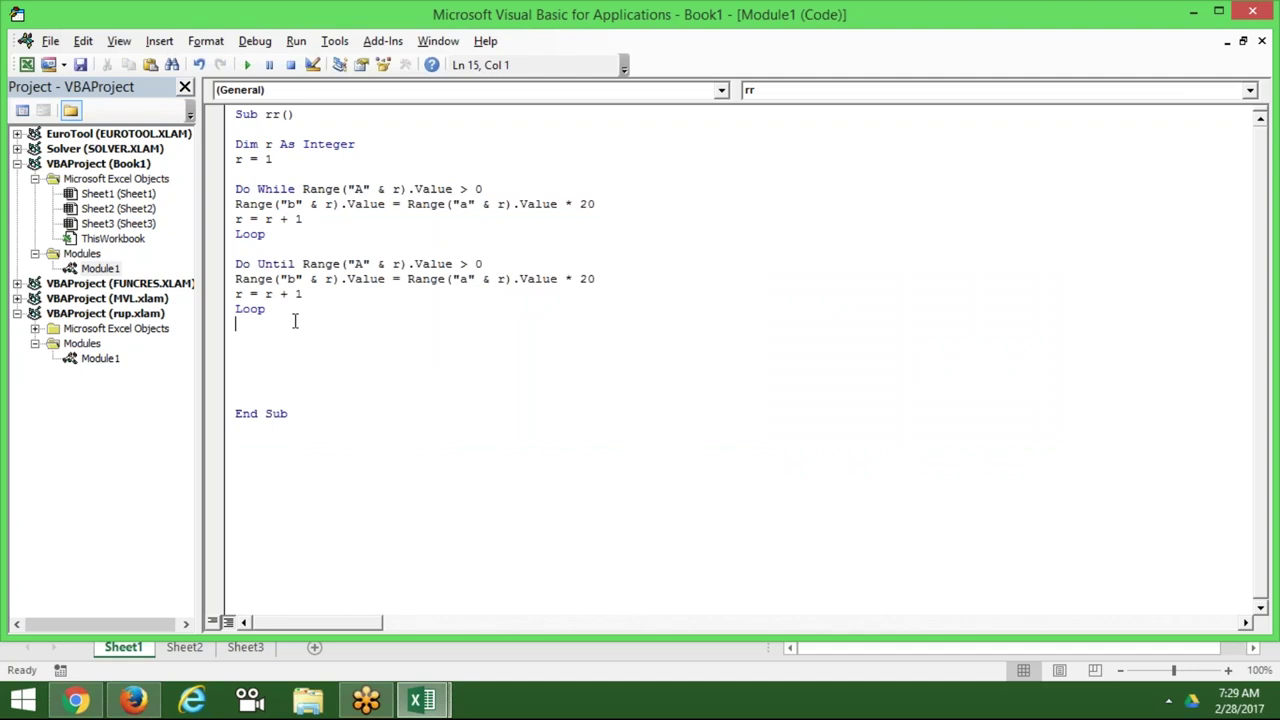
Step: Highlight the first loop's While condition and body, then the second loop's Do Until
{"action": "left_click", "coordinate": [280, 189]}
{"action": "double_click", "coordinate": [280, 189]}
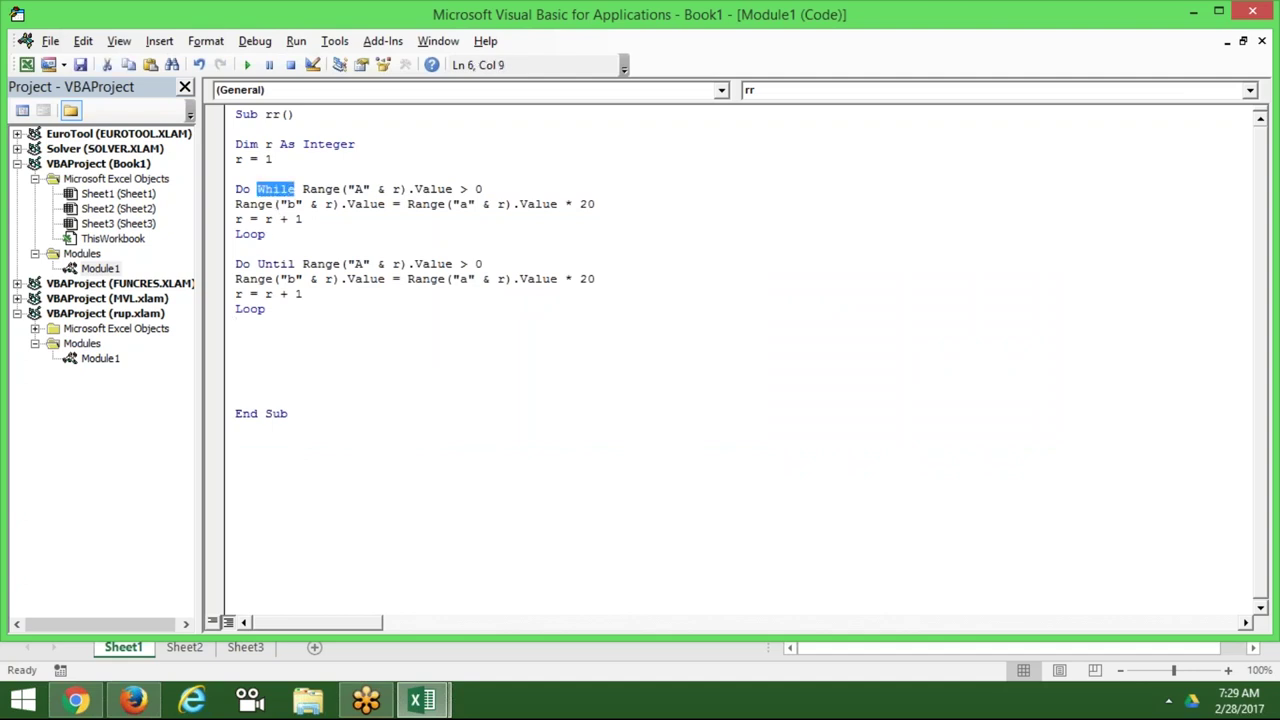
{"action": "left_click_drag", "start_coordinate": [302, 189], "coordinate": [491, 188]}
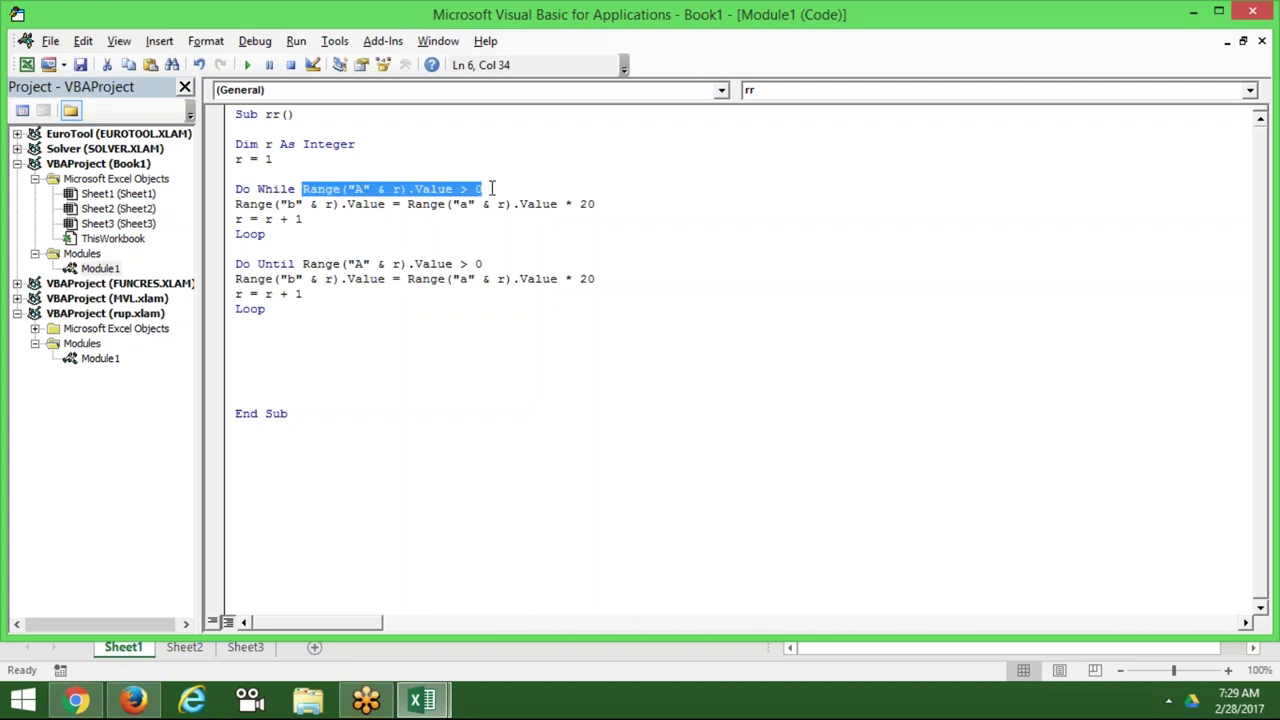
{"action": "mouse_move", "coordinate": [236, 204]}
{"action": "left_mouse_down"}
{"action": "mouse_move", "coordinate": [241, 219]}
{"action": "mouse_move", "coordinate": [316, 219]}
{"action": "left_mouse_up"}
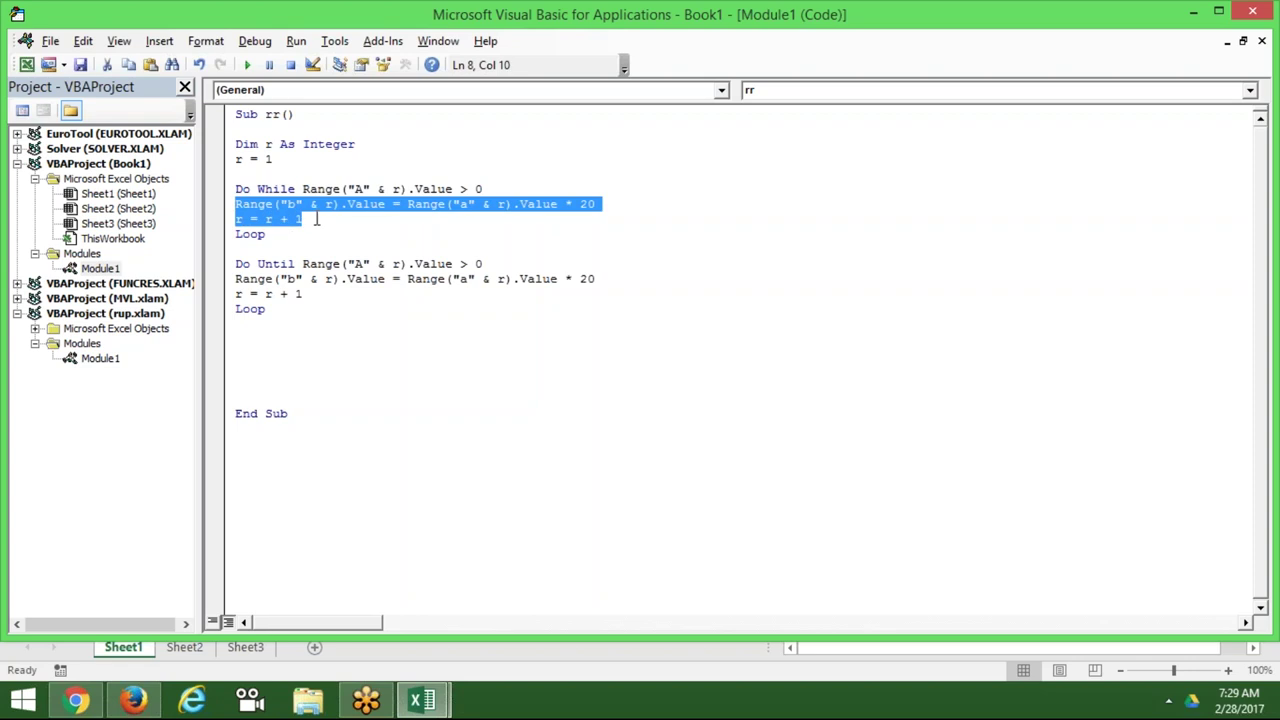
{"action": "left_click", "coordinate": [237, 283]}
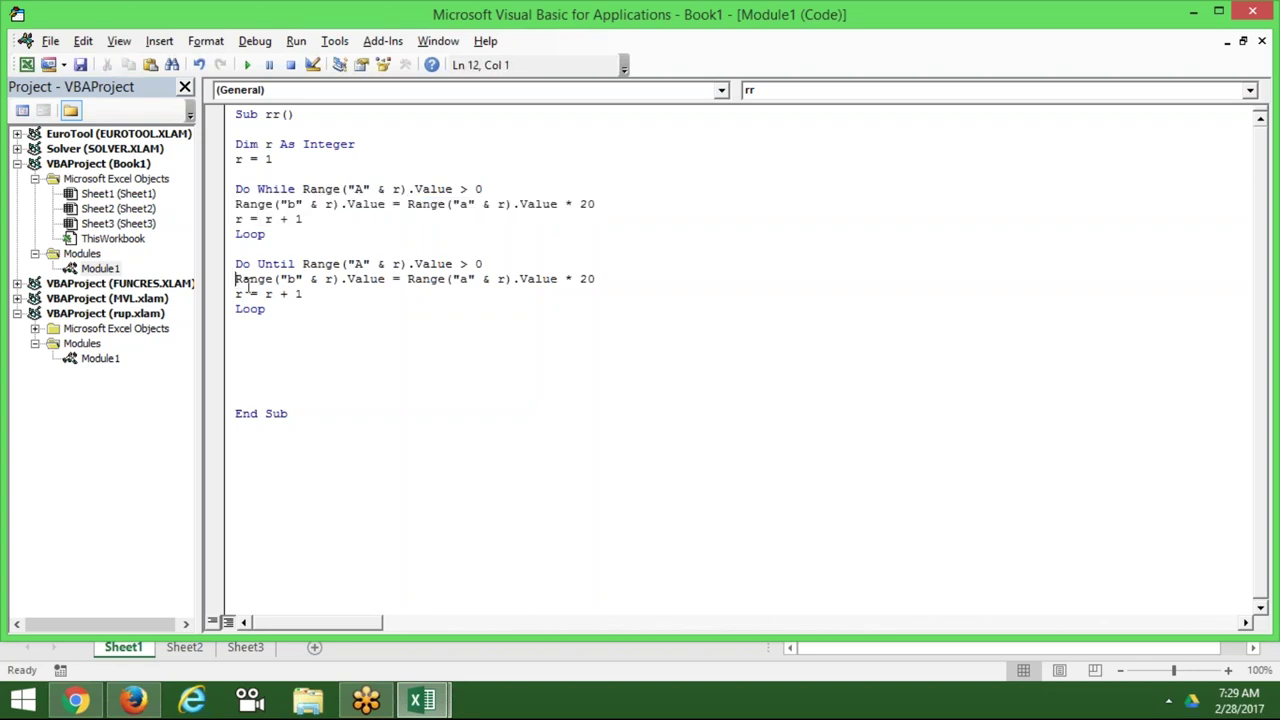
{"action": "left_click_drag", "start_coordinate": [247, 286], "coordinate": [312, 293]}
{"action": "left_click", "coordinate": [300, 264]}
{"action": "key", "text": "shift+Up"}
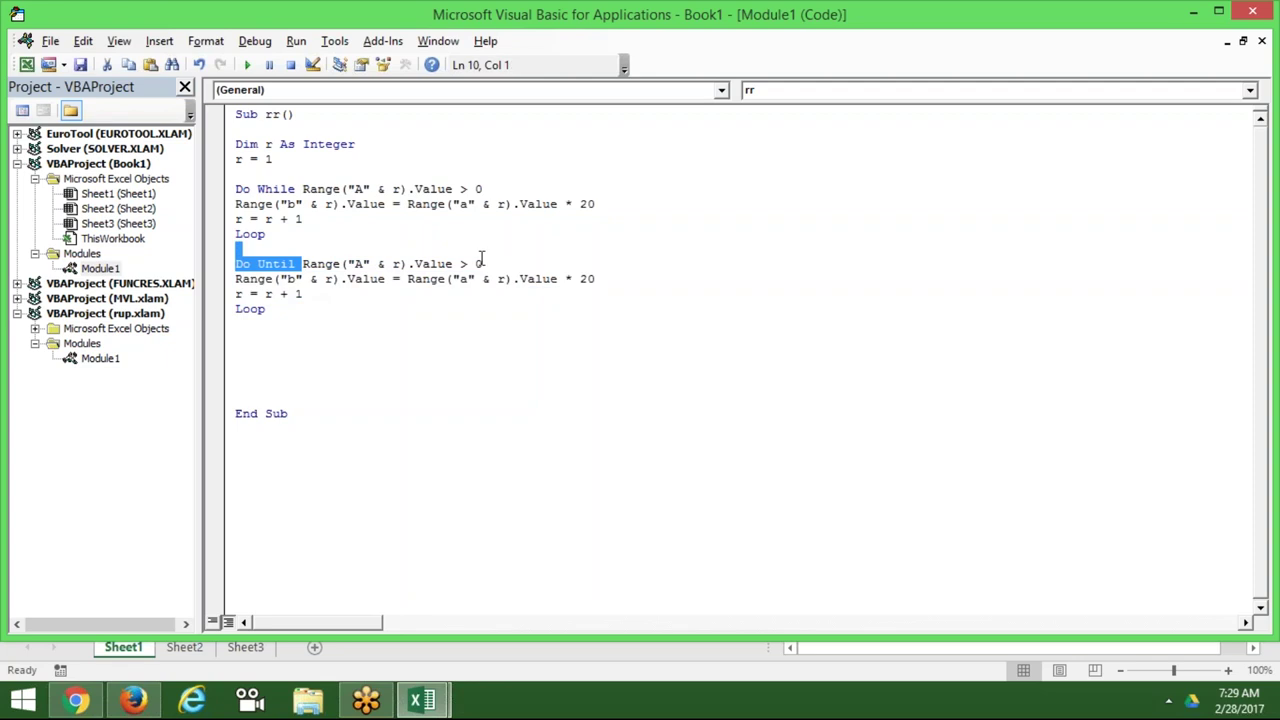
{"action": "left_click", "coordinate": [482, 263], "text": "shift"}
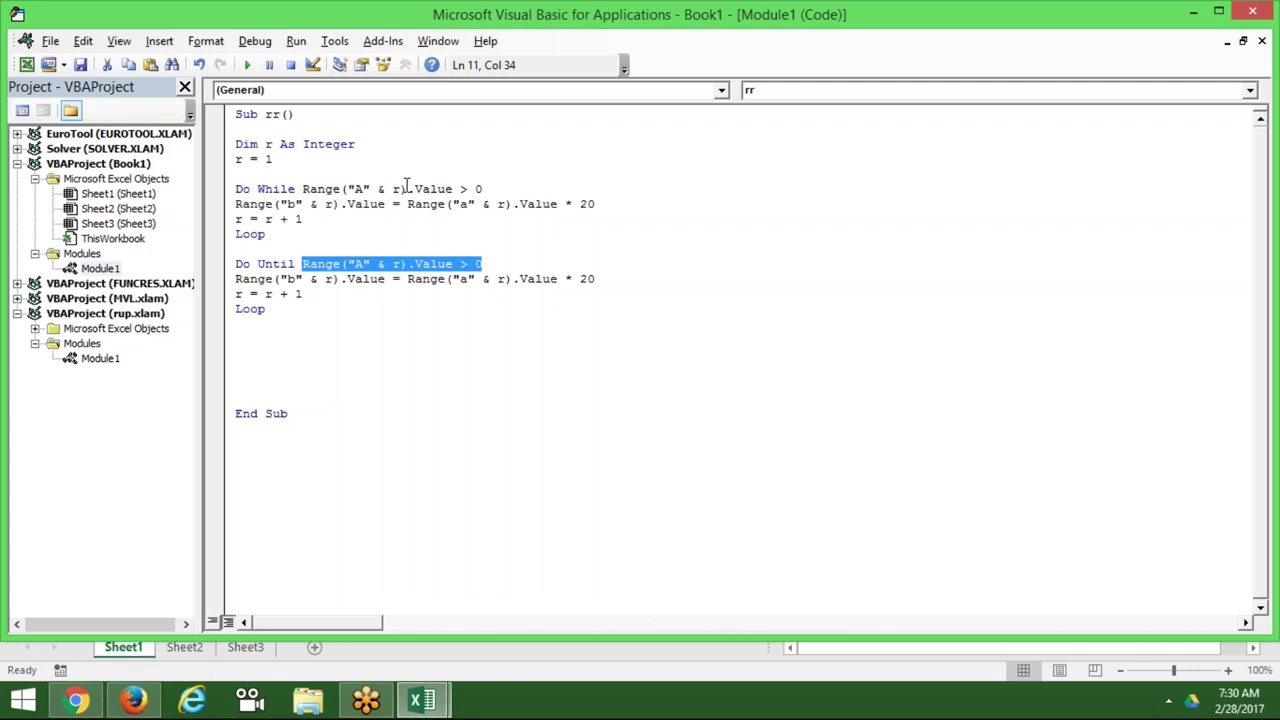
{"action": "double_click", "coordinate": [347, 218]}
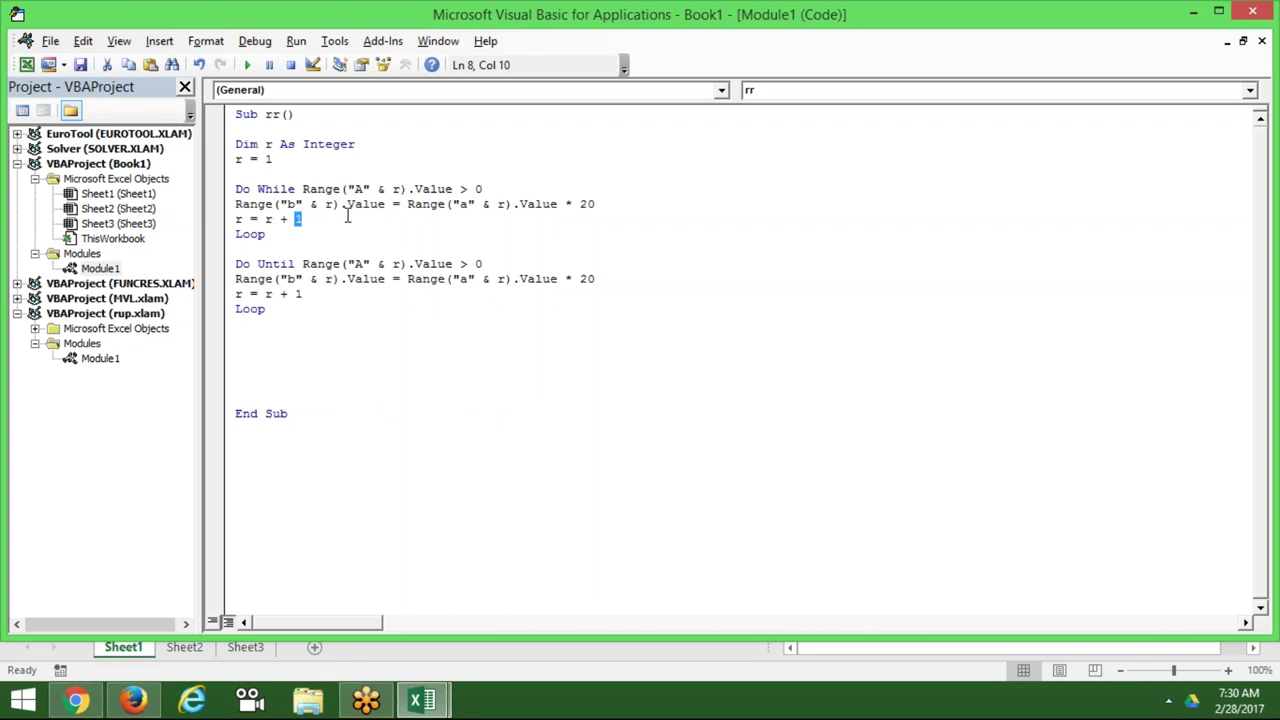
{"action": "double_click", "coordinate": [340, 276]}
{"action": "left_click", "coordinate": [336, 264]}
{"action": "left_click", "coordinate": [294, 324]}
Step: Remove the blank lines and declare a new macro Sub rr_1() below End Sub
{"action": "key", "text": "Delete"}
{"action": "key", "text": "Delete"}
{"action": "key", "text": "Down"}
{"action": "key", "text": "Down"}
{"action": "key", "text": "Down"}
{"action": "key", "text": "Down"}
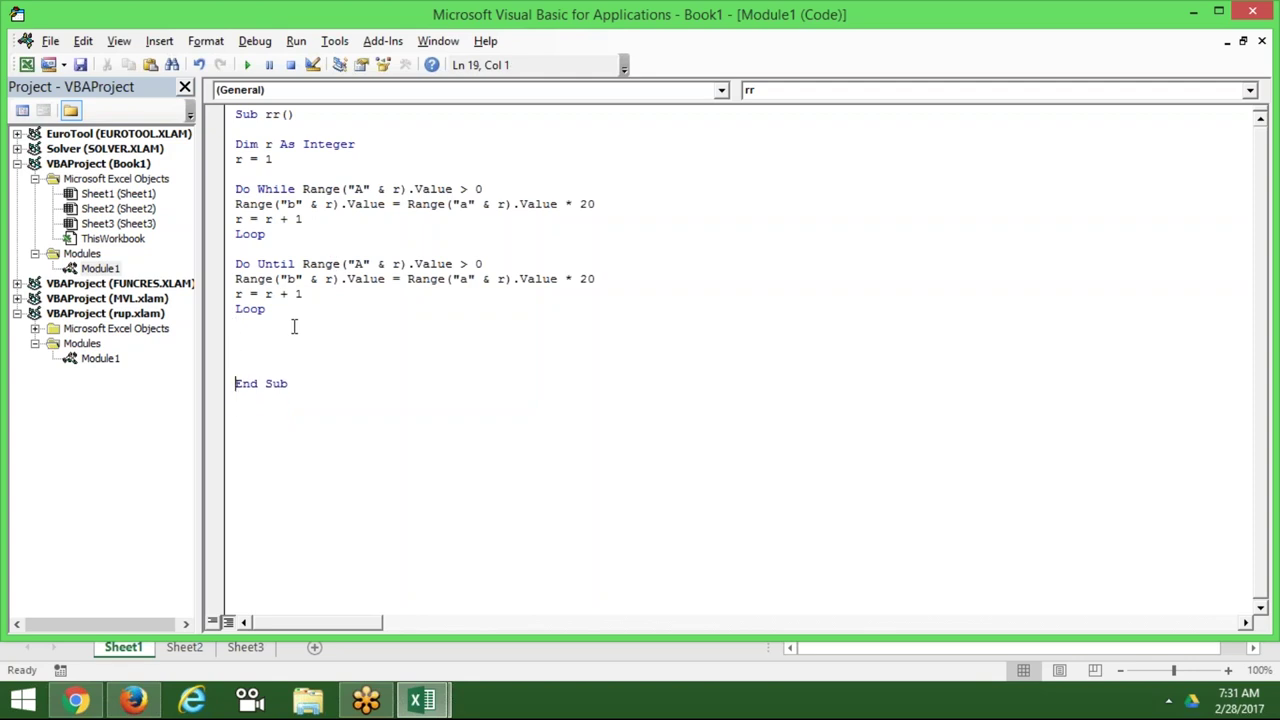
{"action": "key", "text": "Down"}
{"action": "type", "text": "sub"}
{"action": "type", "text": " rr("}
{"action": "type", "text": ")"}
{"action": "key", "text": "Return"}
{"action": "key", "text": "Return"}
{"action": "key", "text": "Return"}
{"action": "key", "text": "Return"}
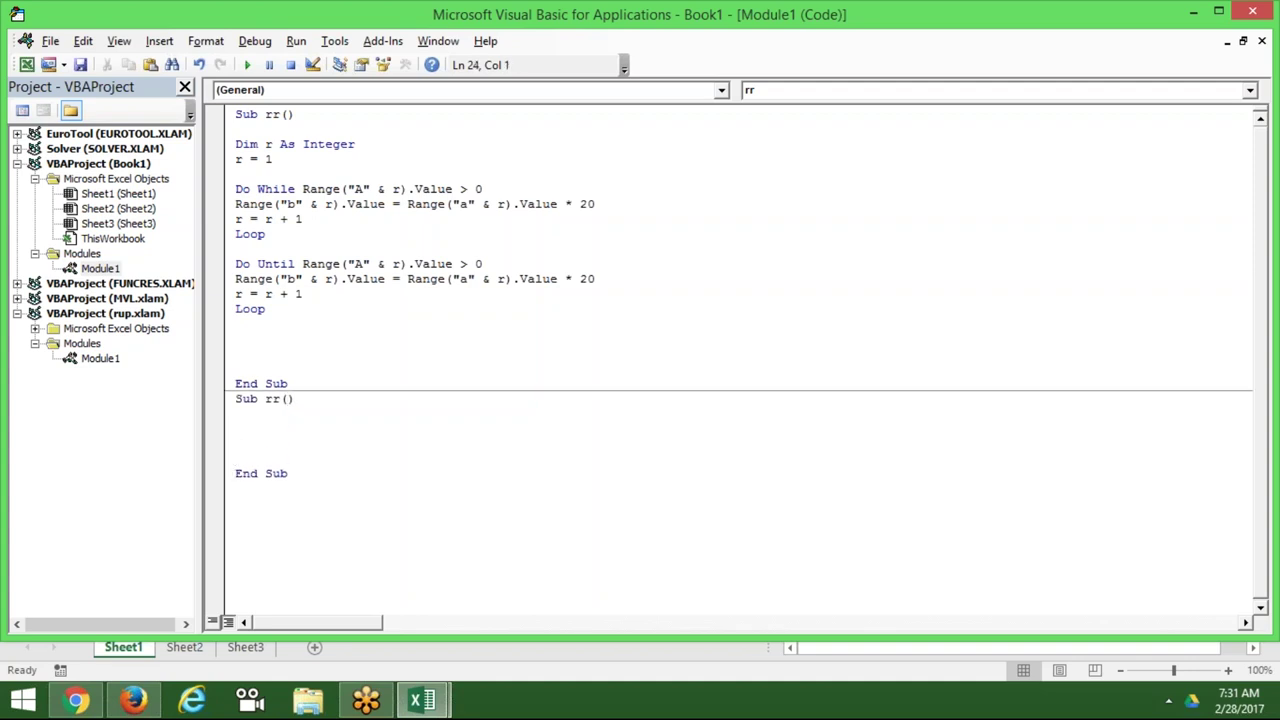
{"action": "key", "text": "Up"}
{"action": "key", "text": "Up"}
{"action": "key", "text": "Up"}
{"action": "key", "text": "Right"}
{"action": "key", "text": "Right"}
{"action": "key", "text": "Right"}
{"action": "key", "text": "Right"}
{"action": "key", "text": "Right"}
{"action": "key", "text": "Right"}
{"action": "type", "text": "_"}
{"action": "type", "text": "1"}
Step: Add r = InputBox("Enter ur Name") as rr_1's first line and run the macro
{"action": "left_click", "coordinate": [236, 428]}
{"action": "left_click", "coordinate": [236, 414]}
{"action": "type", "text": "r=in"}
{"action": "type", "text": "put"}
{"action": "type", "text": "box"}
{"action": "type", "text": "(\""}
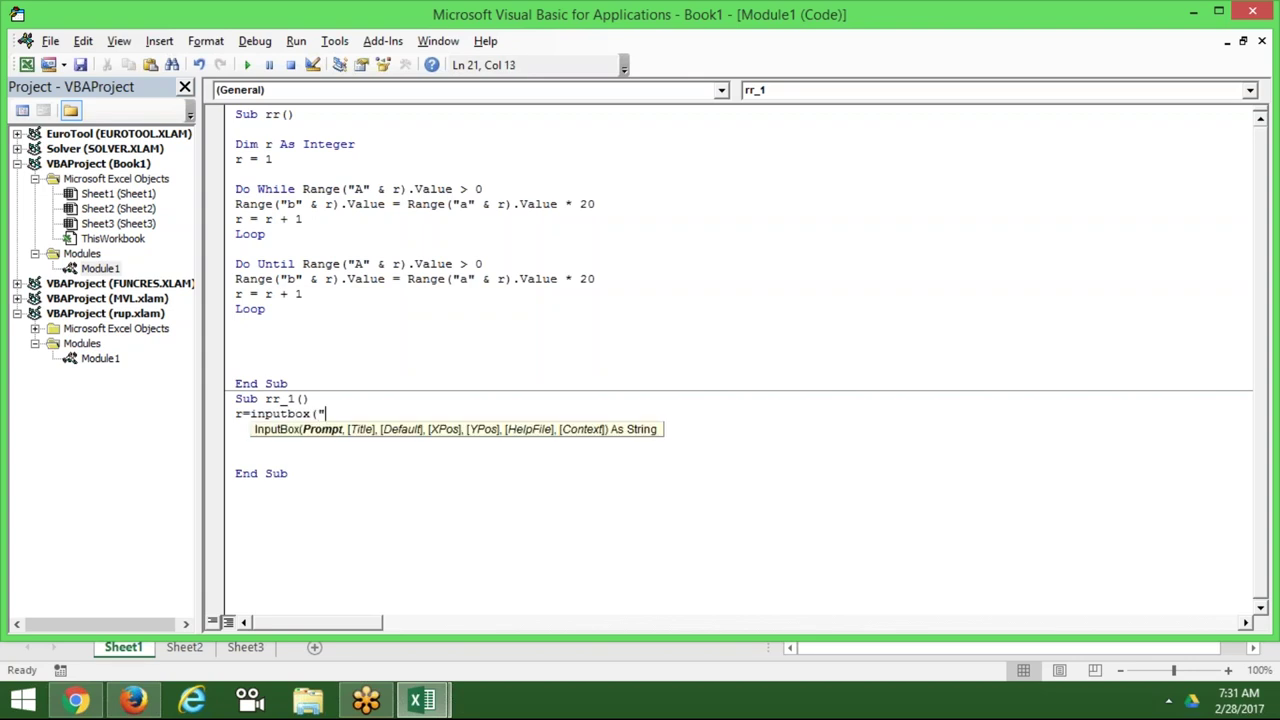
{"action": "type", "text": "E"}
{"action": "type", "text": "nter "}
{"action": "type", "text": "ur Nam"}
{"action": "type", "text": "e\")"}
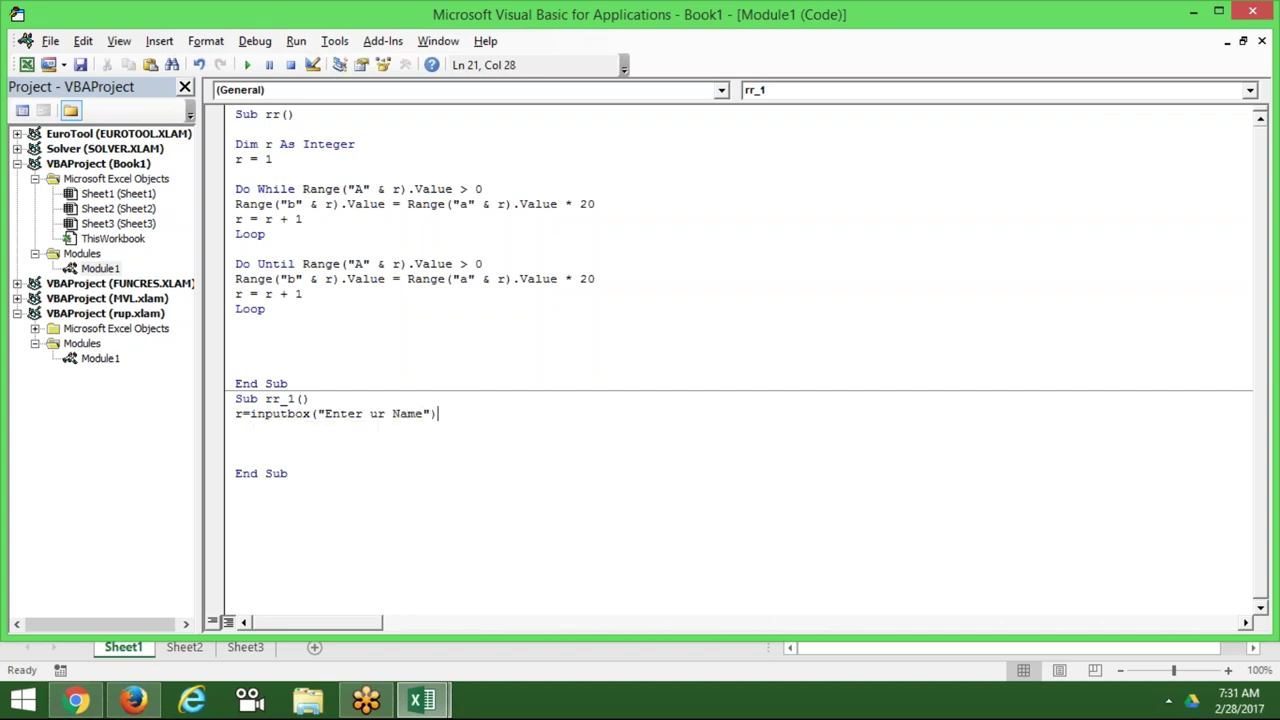
{"action": "key", "text": "Return"}
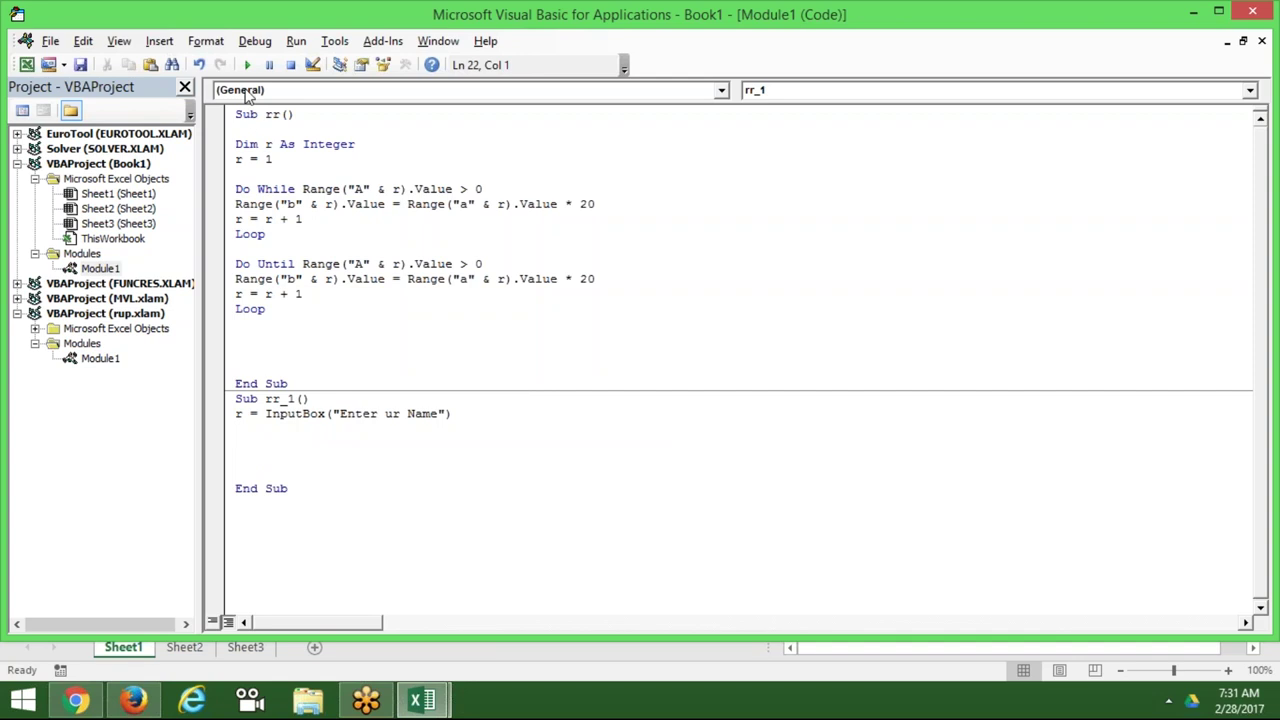
{"action": "left_click", "coordinate": [247, 64]}
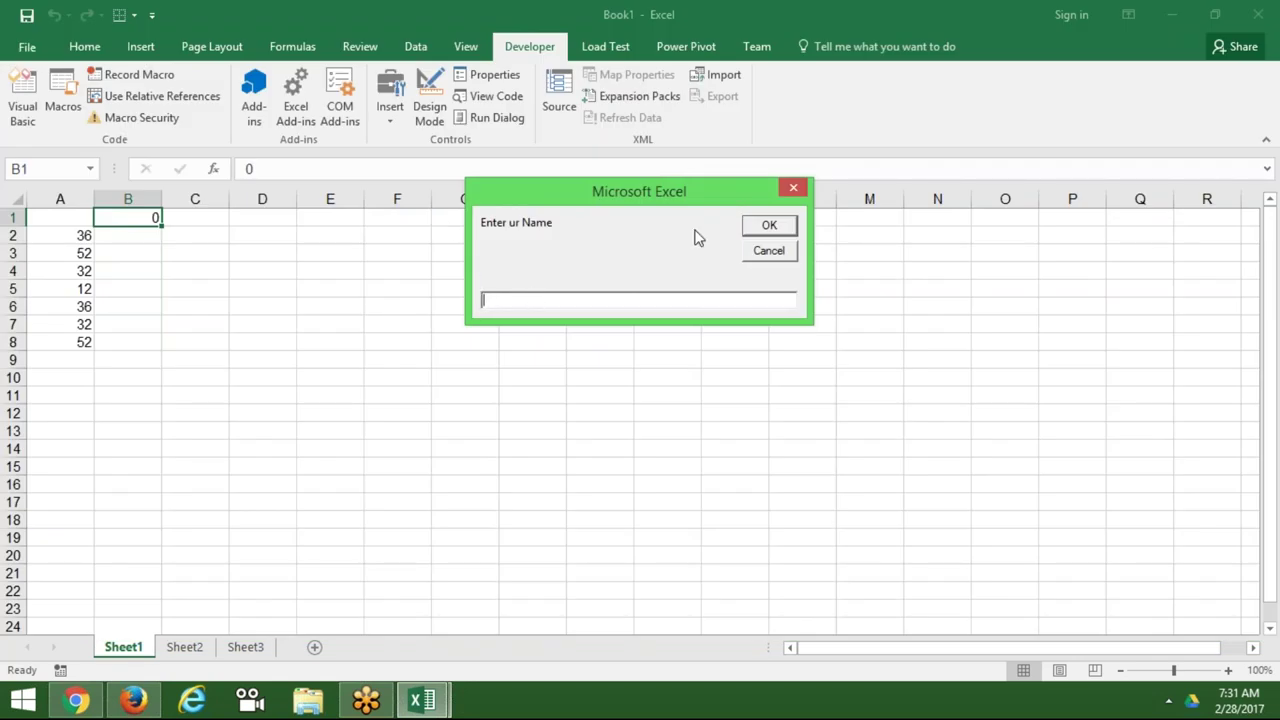
Step: Answer the rr_1 name prompt with a name, then rerun the macro and cancel the prompt
{"action": "type", "text": "Ravi"}
{"action": "left_click", "coordinate": [767, 224]}
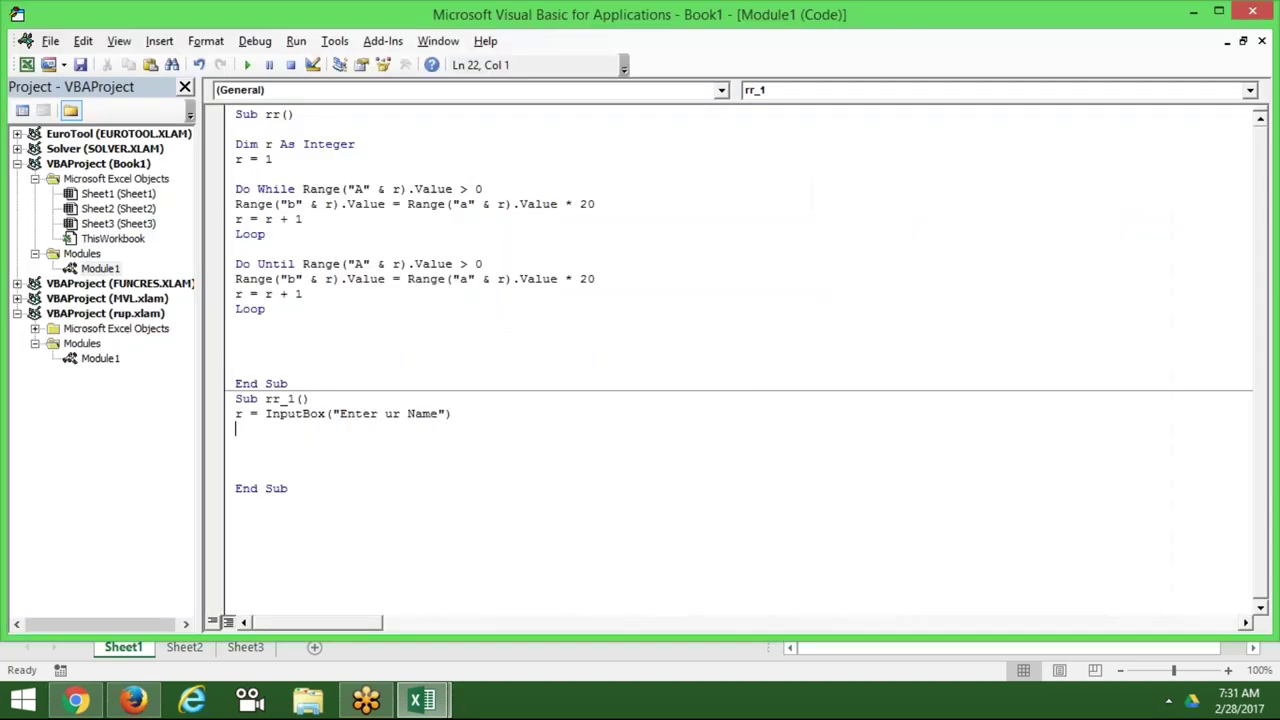
{"action": "double_click", "coordinate": [238, 414]}
{"action": "left_click", "coordinate": [247, 65]}
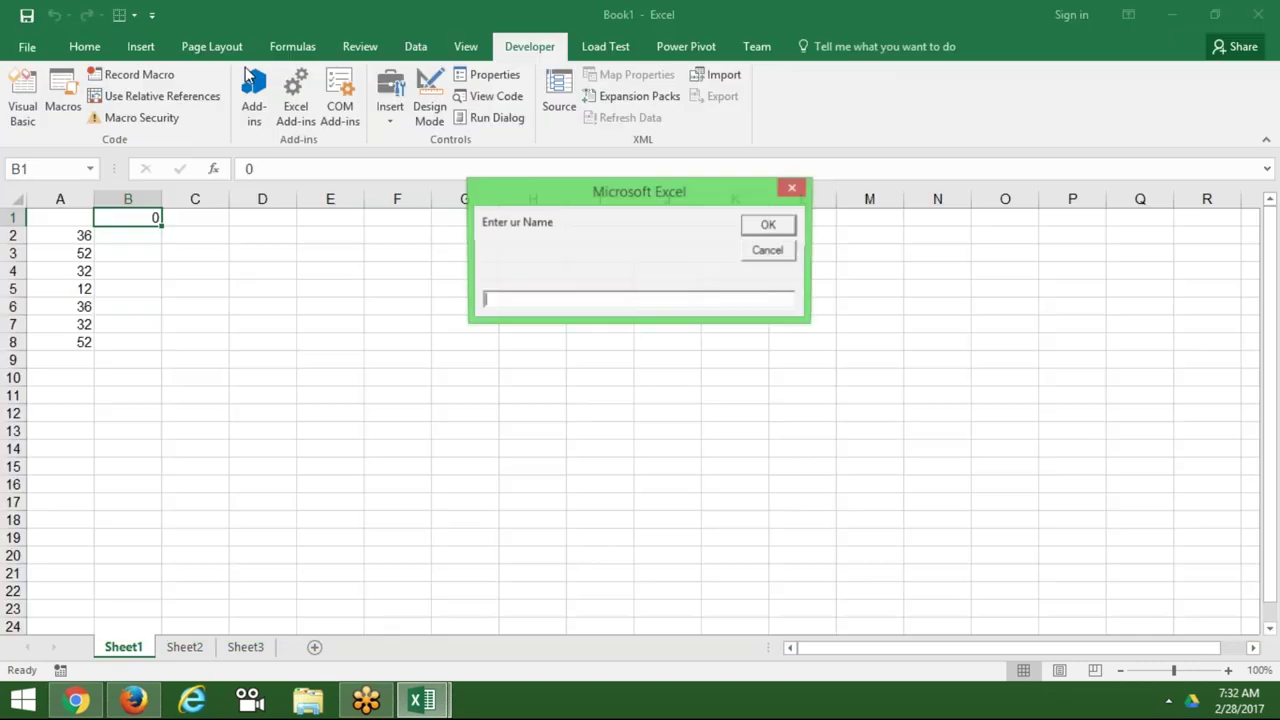
{"action": "left_click", "coordinate": [767, 250]}
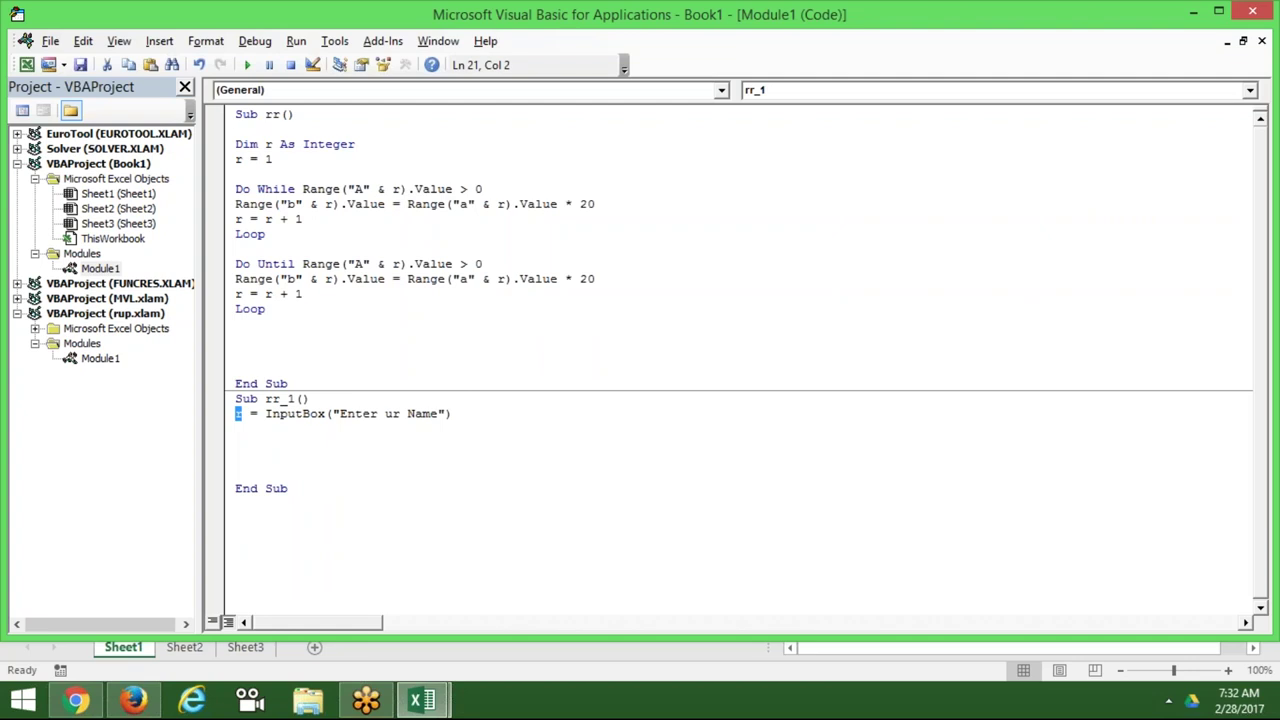
Step: Insert a Do Until r<>"" line above the InputBox statement
{"action": "left_click", "coordinate": [235, 428]}
{"action": "left_click", "coordinate": [243, 413]}
{"action": "left_click", "coordinate": [235, 413]}
{"action": "key", "text": "Return"}
{"action": "key", "text": "Return"}
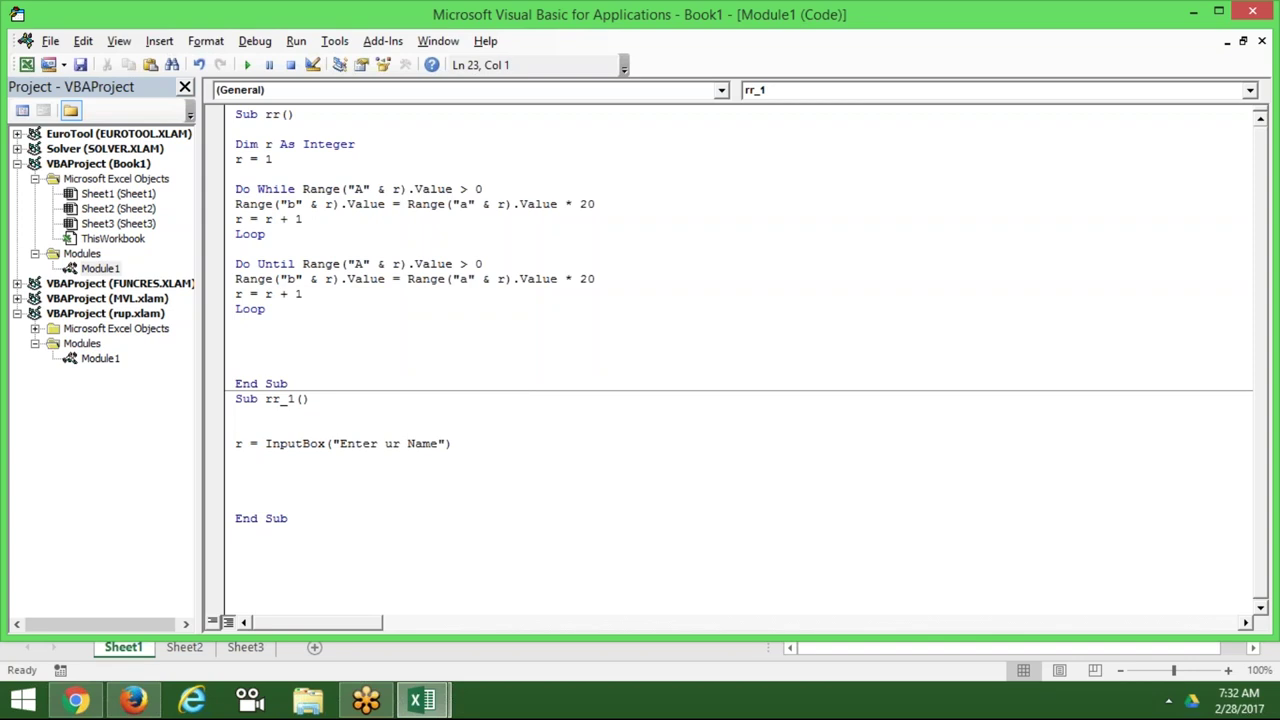
{"action": "left_click", "coordinate": [236, 428]}
{"action": "key", "text": "Return"}
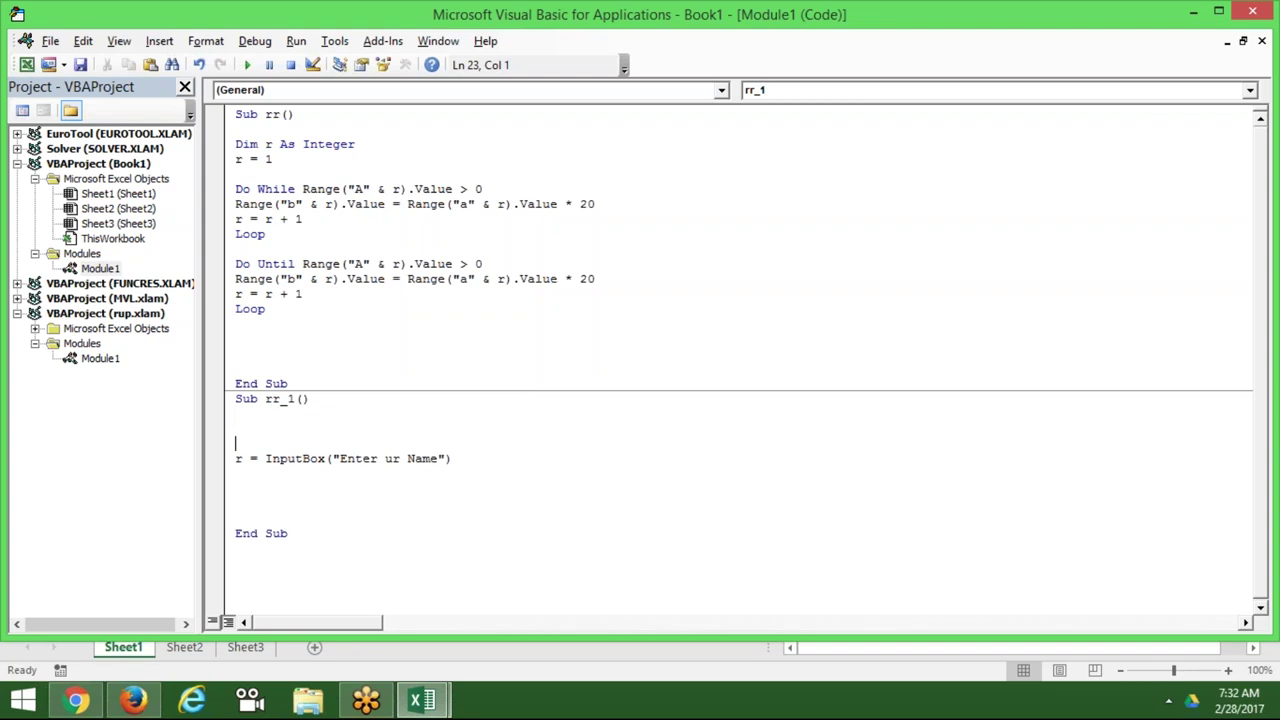
{"action": "type", "text": "do "}
{"action": "type", "text": "until"}
{"action": "type", "text": "l"}
{"action": "key", "text": "BackSpace"}
{"action": "type", "text": "r<"}
{"action": "type", "text": ">\"\""}
Step: Close the loop with Loop after the InputBox line and add MsgBox r below it
{"action": "left_click", "coordinate": [236, 473]}
{"action": "type", "text": "loop"}
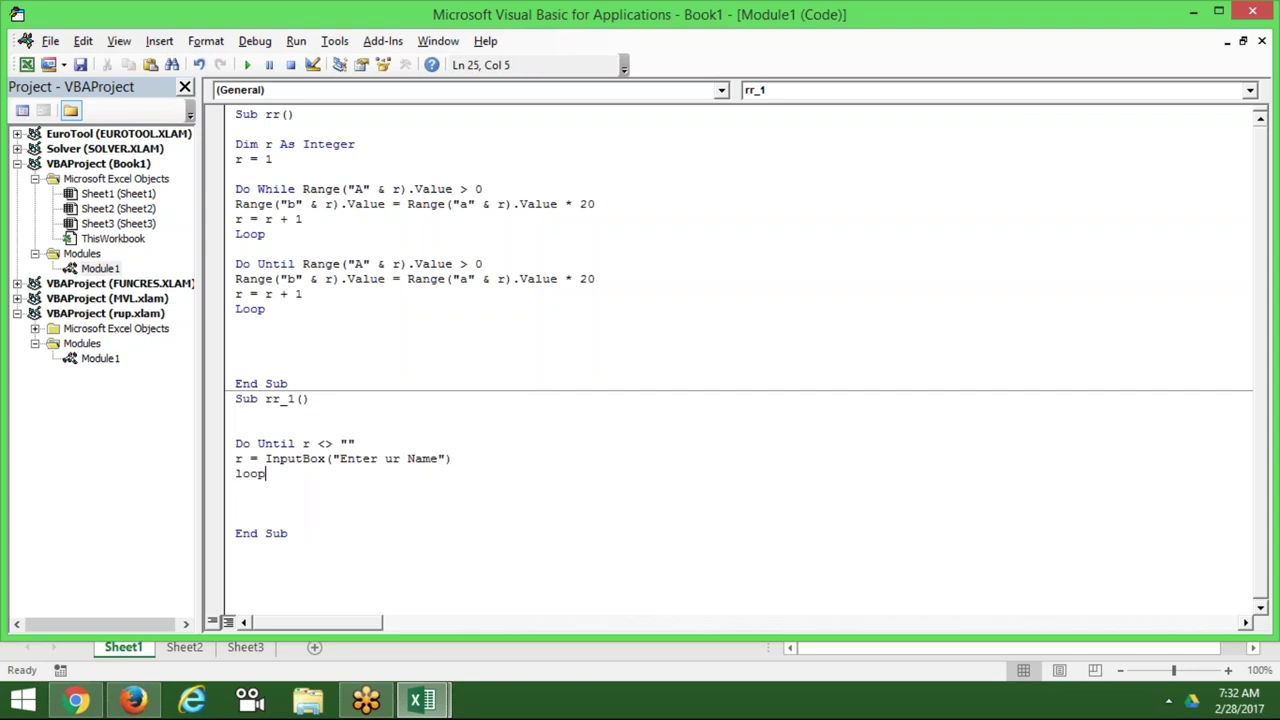
{"action": "key", "text": "Down"}
{"action": "key", "text": "Down"}
{"action": "type", "text": "masg"}
{"action": "key", "text": "BackSpace"}
{"action": "key", "text": "BackSpace"}
{"action": "key", "text": "BackSpace"}
{"action": "type", "text": "sgbo"}
{"action": "type", "text": "x \""}
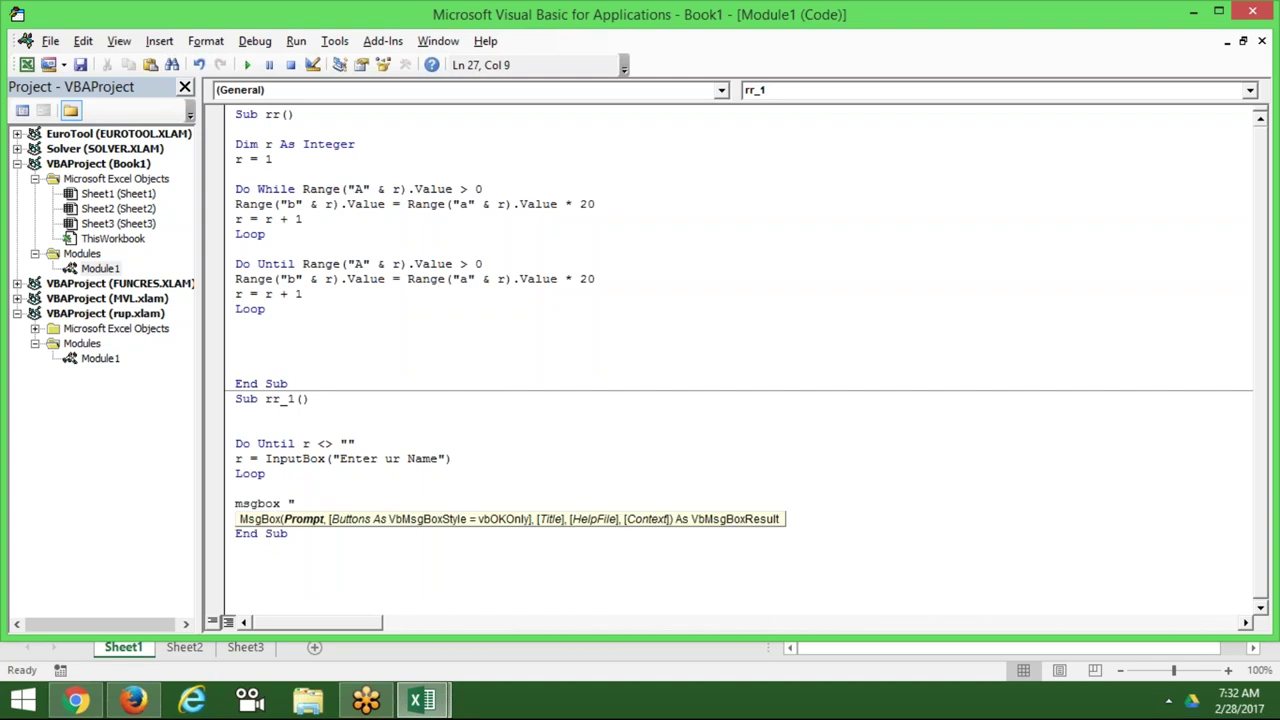
{"action": "key", "text": "BackSpace"}
{"action": "type", "text": "r"}
{"action": "left_click", "coordinate": [614, 427]}
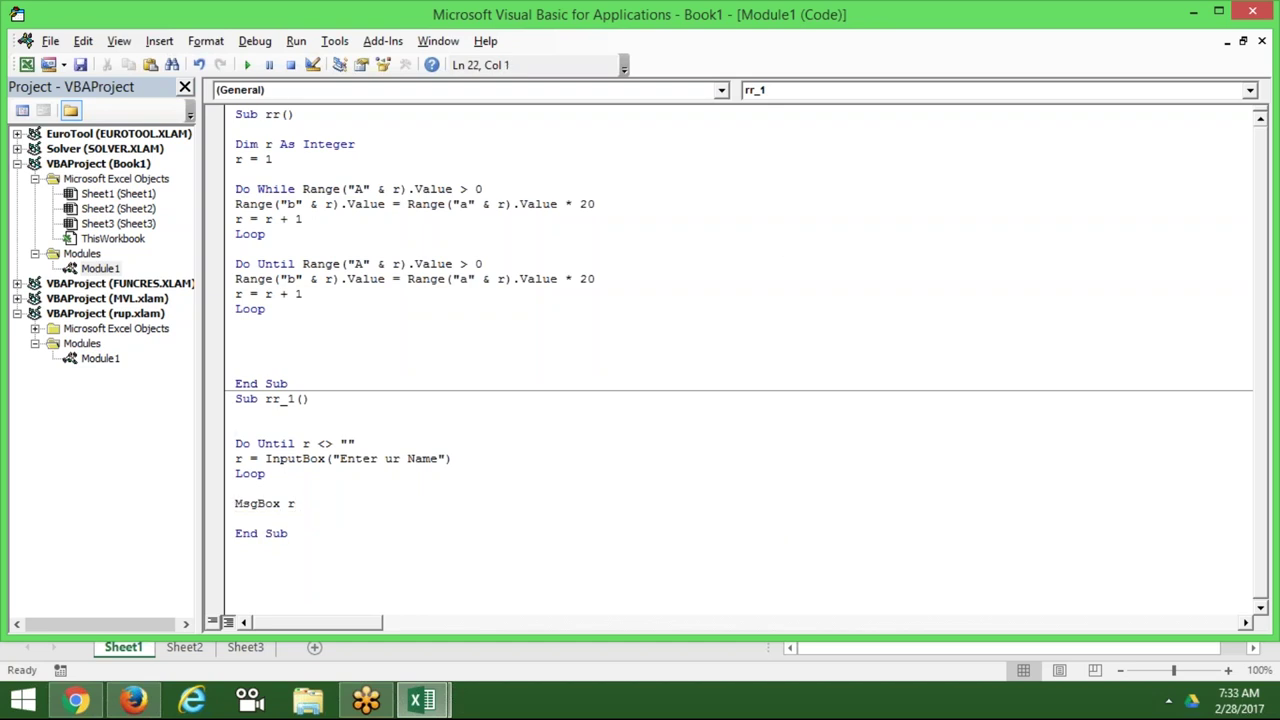
Step: Run rr_1, submit an empty name, then a typed name, and close the echoing message box
{"action": "left_click", "coordinate": [247, 64]}
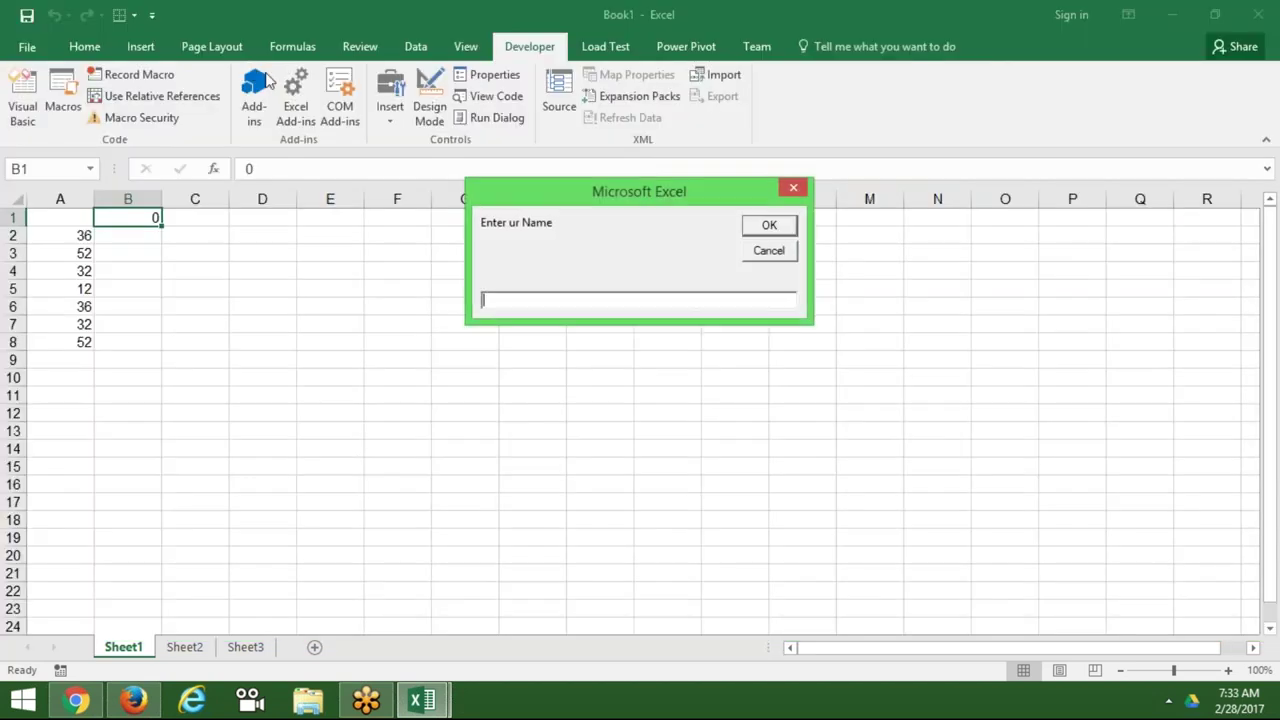
{"action": "left_click", "coordinate": [770, 228]}
{"action": "type", "text": "Ra"}
{"action": "type", "text": "vi"}
{"action": "left_click", "coordinate": [770, 226]}
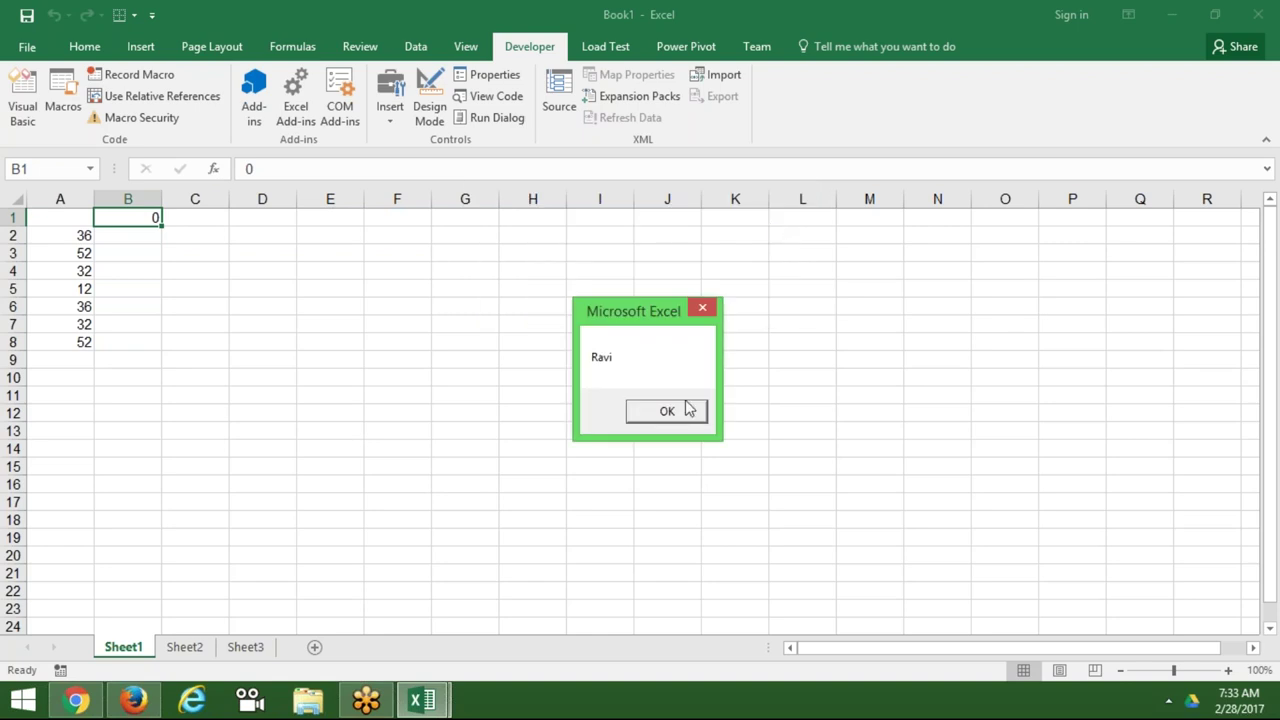
{"action": "left_click", "coordinate": [668, 413]}
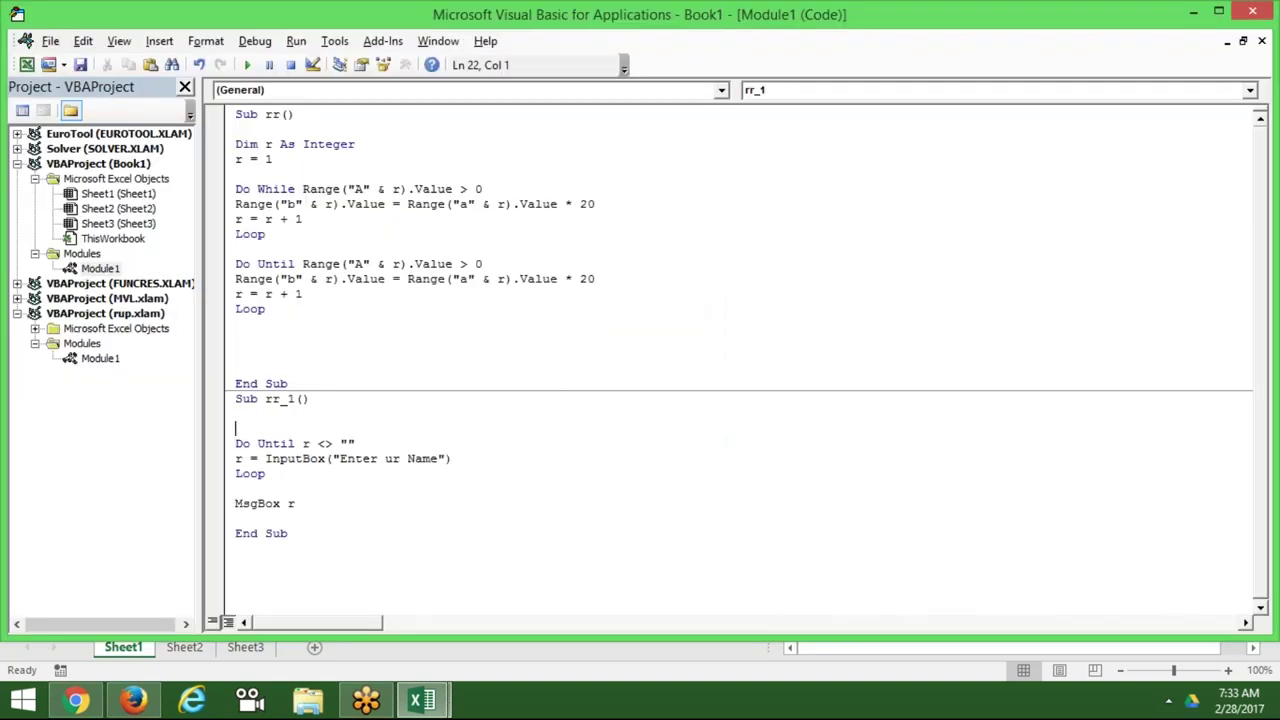
{"action": "double_click", "coordinate": [287, 452]}
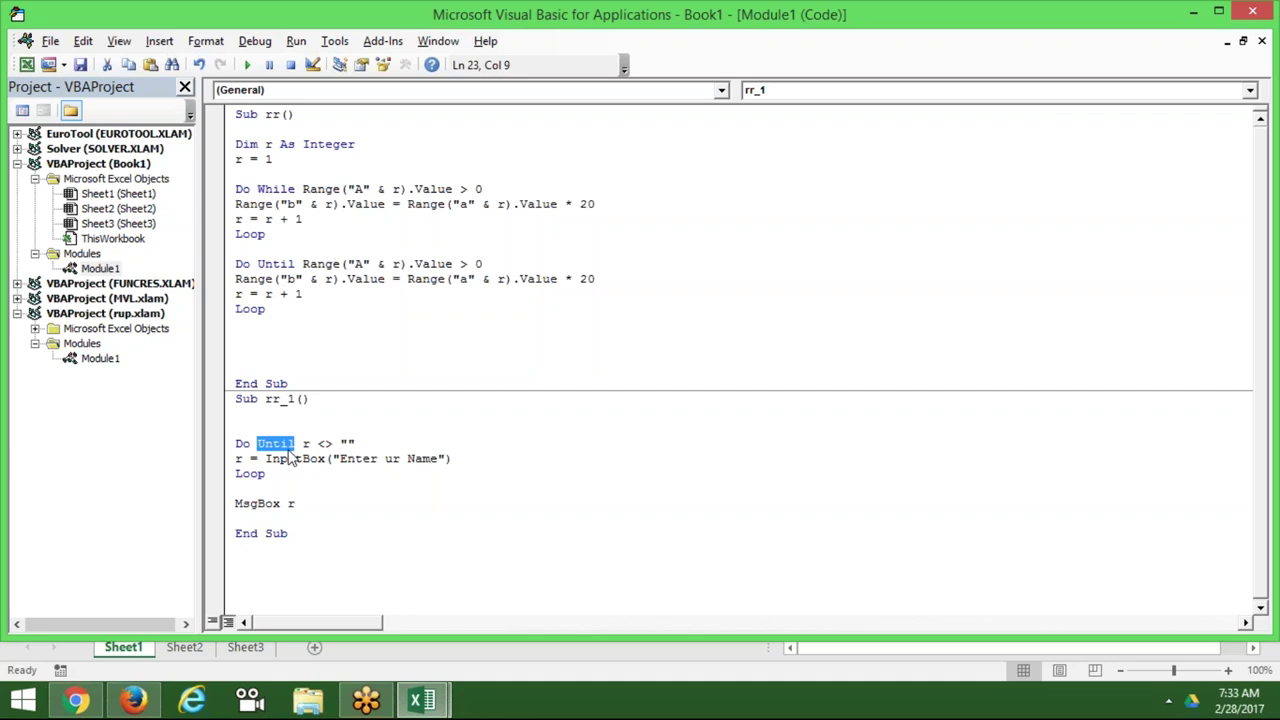
{"action": "double_click", "coordinate": [306, 445]}
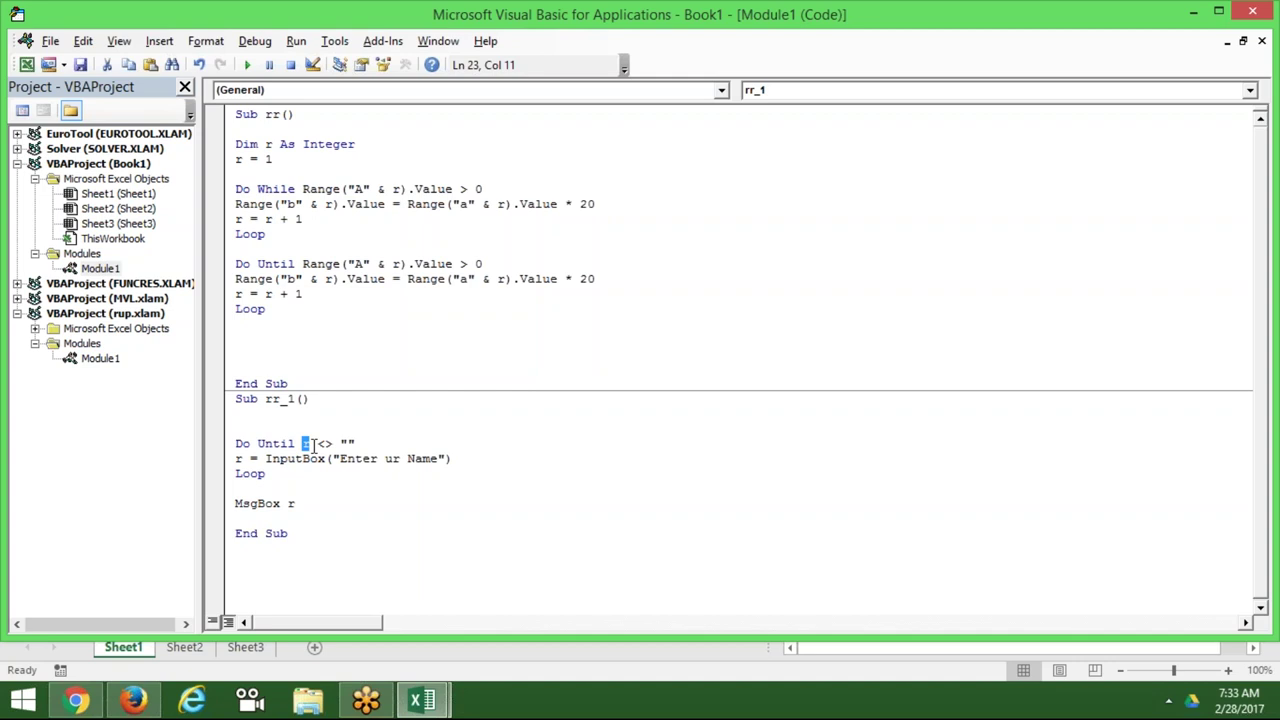
{"action": "left_click", "coordinate": [214, 459]}
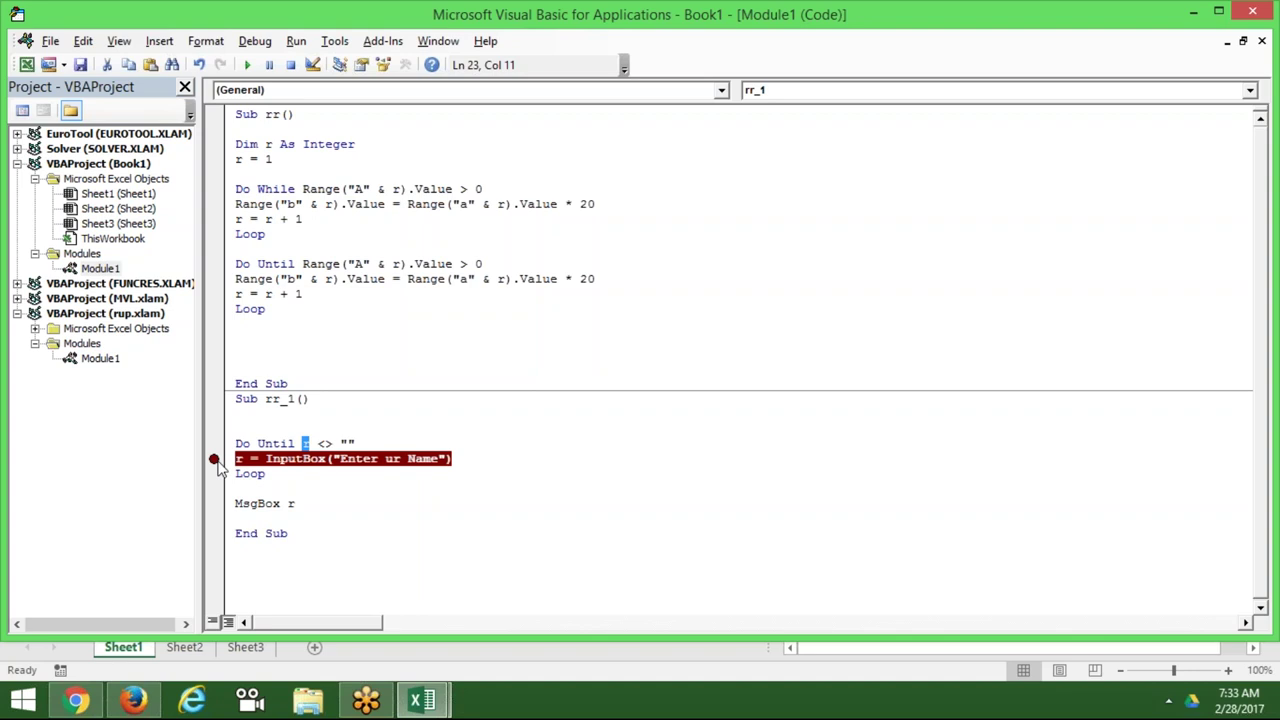
{"action": "left_click", "coordinate": [221, 444]}
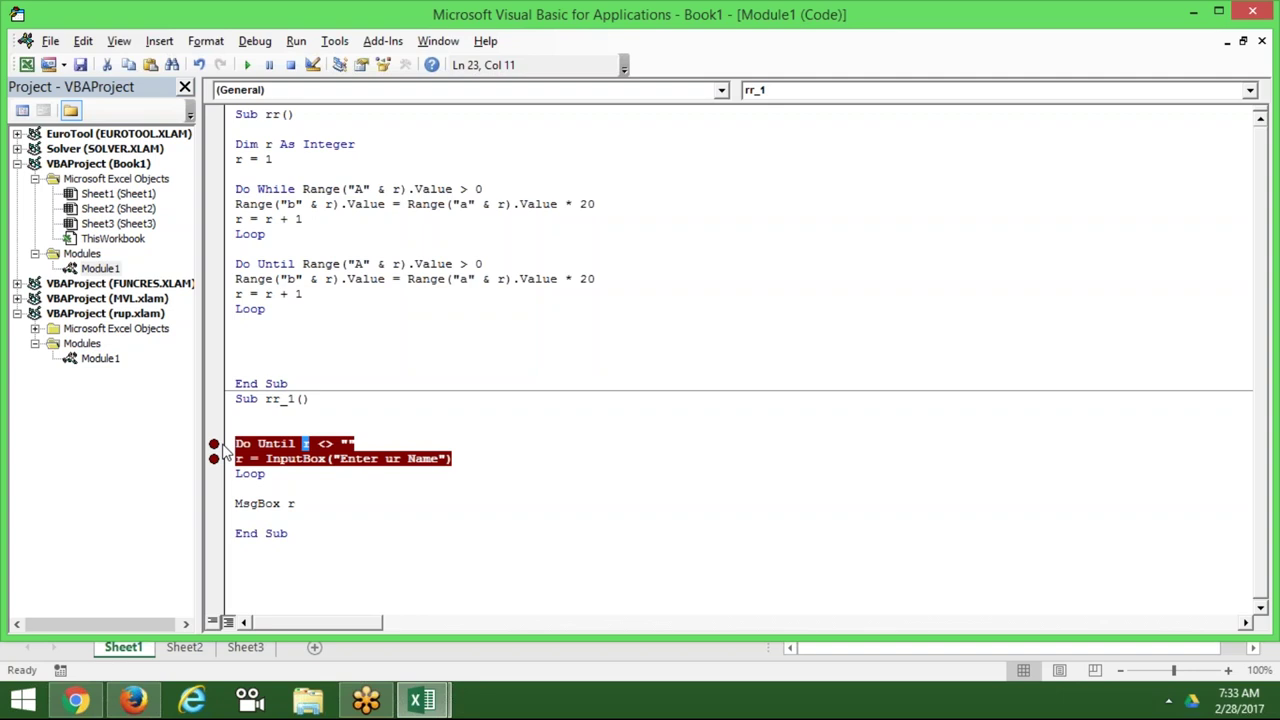
{"action": "left_click", "coordinate": [220, 445]}
{"action": "left_click", "coordinate": [212, 460]}
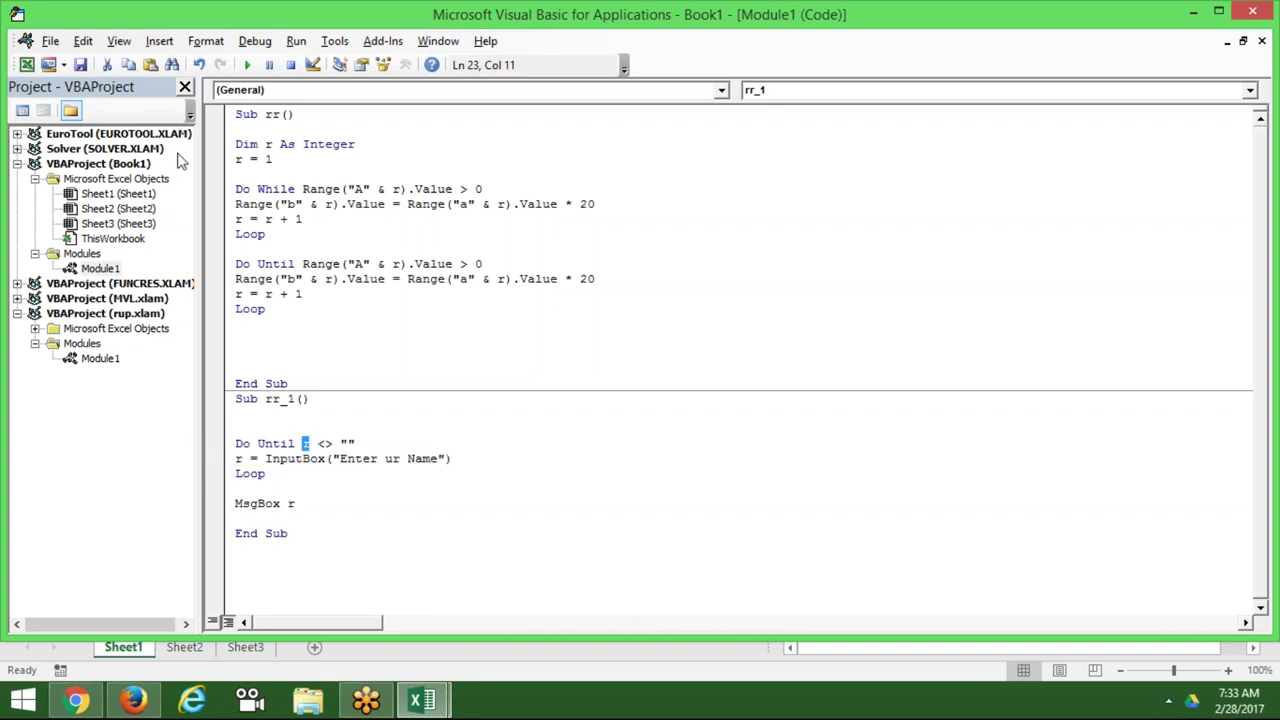
{"action": "left_click", "coordinate": [213, 189]}
{"action": "left_click", "coordinate": [214, 190]}
{"action": "left_click", "coordinate": [271, 517]}
{"action": "double_click", "coordinate": [276, 190]}
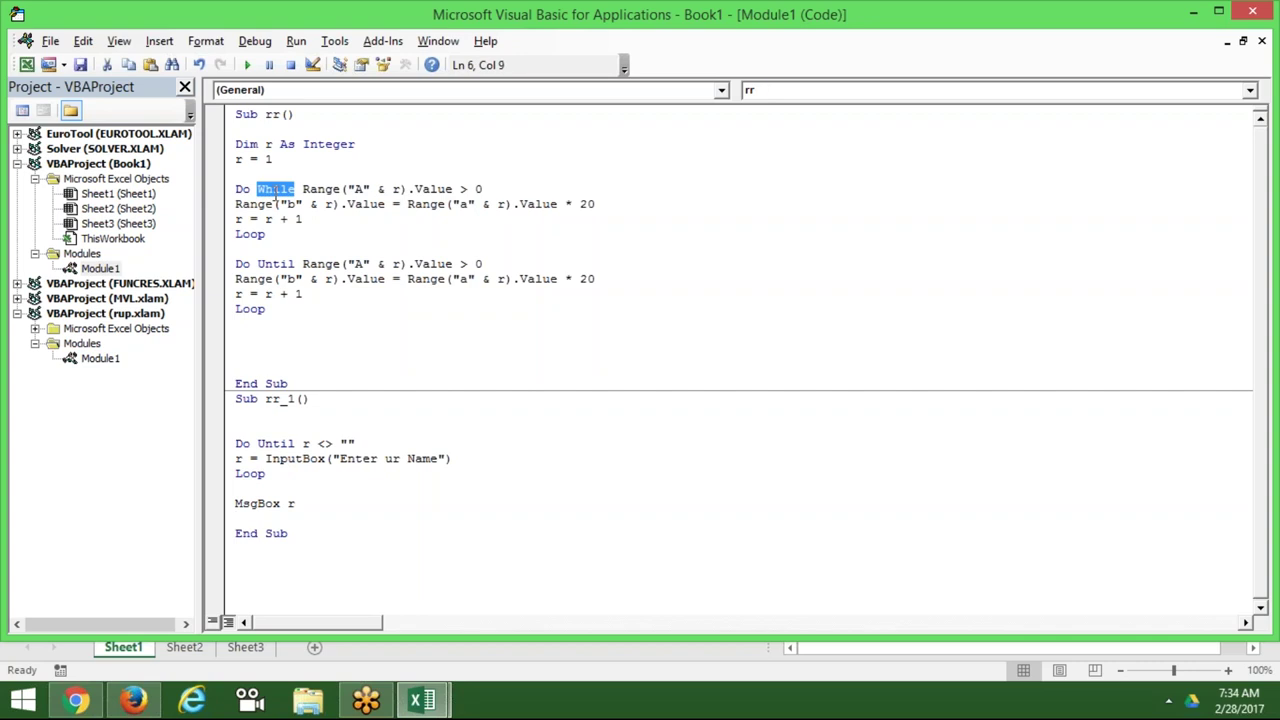
Step: Delete the empty lines under Sub rr_1(), after Loop and before End Sub, then return to Excel
{"action": "left_click", "coordinate": [267, 521]}
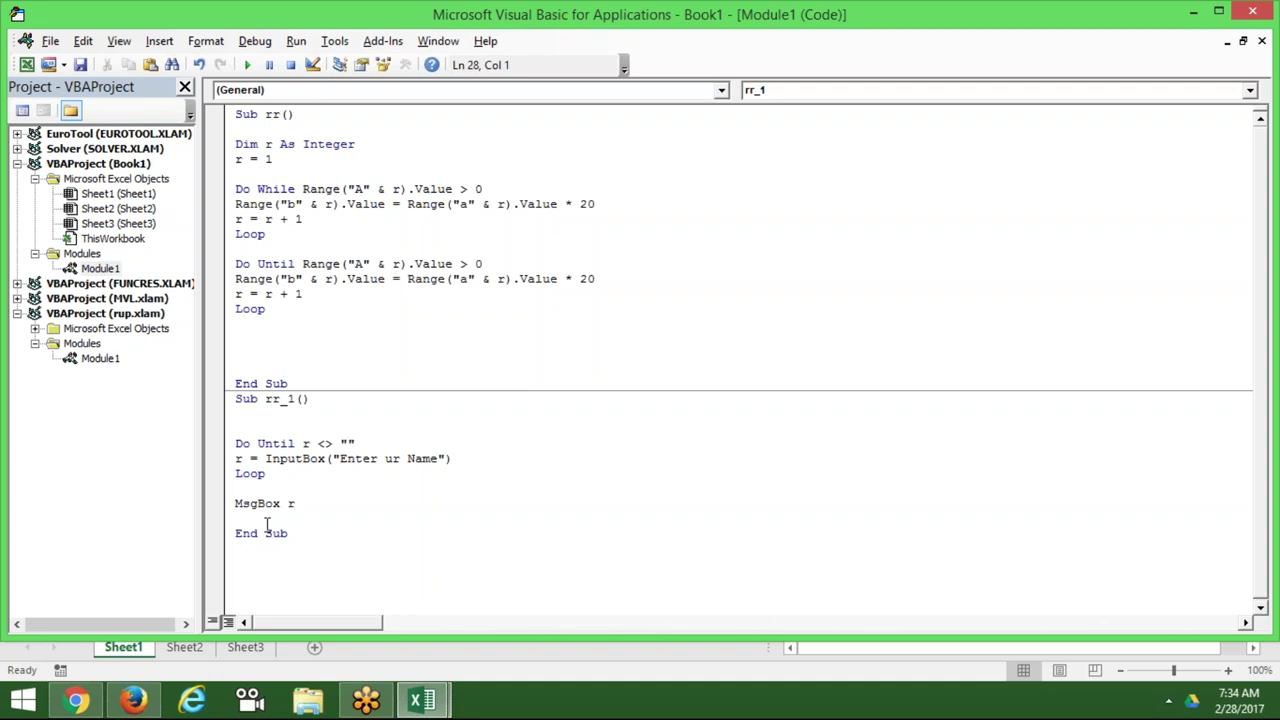
{"action": "key", "text": "Delete"}
{"action": "key", "text": "Up"}
{"action": "key", "text": "Up"}
{"action": "key", "text": "Up"}
{"action": "key", "text": "Down"}
{"action": "key", "text": "Delete"}
{"action": "key", "text": "Up"}
{"action": "key", "text": "Up"}
{"action": "key", "text": "Up"}
{"action": "key", "text": "Up"}
{"action": "key", "text": "Up"}
{"action": "key", "text": "Delete"}
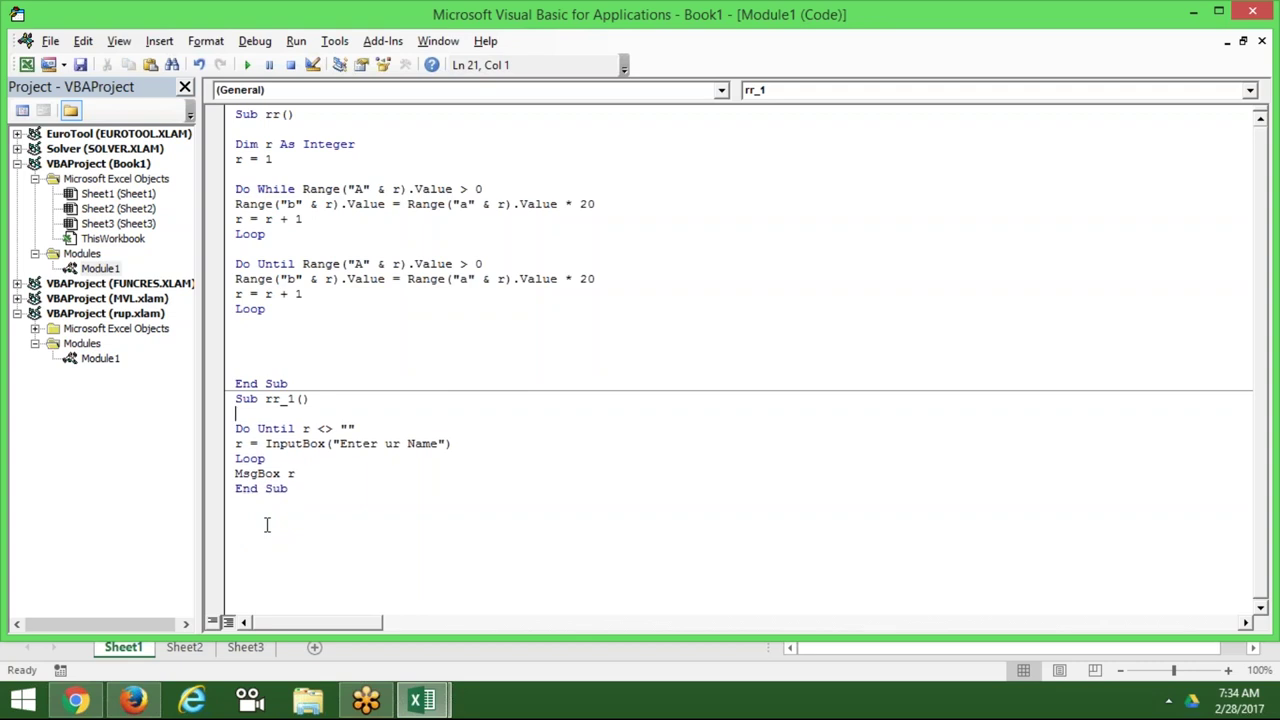
{"action": "key", "text": "Delete"}
{"action": "key", "text": "Down"}
{"action": "key", "text": "Down"}
{"action": "key", "text": "Down"}
{"action": "key", "text": "Down"}
{"action": "key", "text": "Down"}
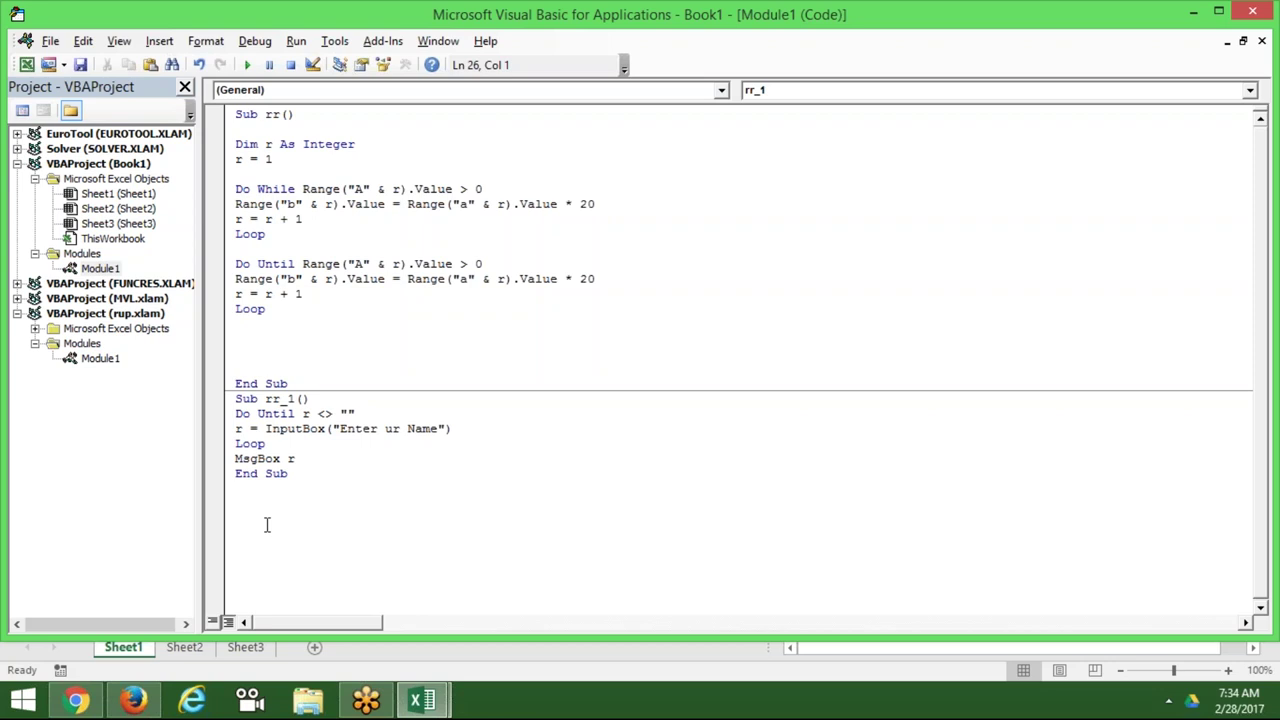
{"action": "key", "text": "alt+F11"}
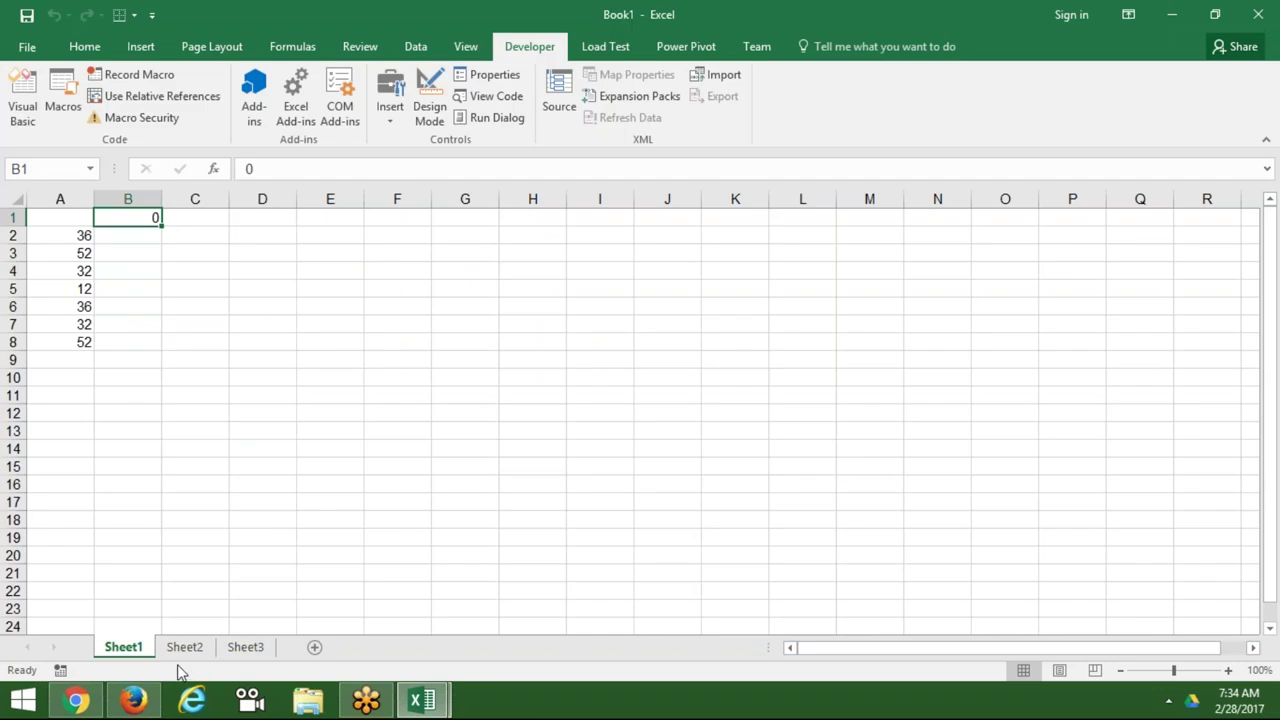
Step: Switch to the empty Sheet2, then show the Windows desktop
{"action": "left_click", "coordinate": [184, 652]}
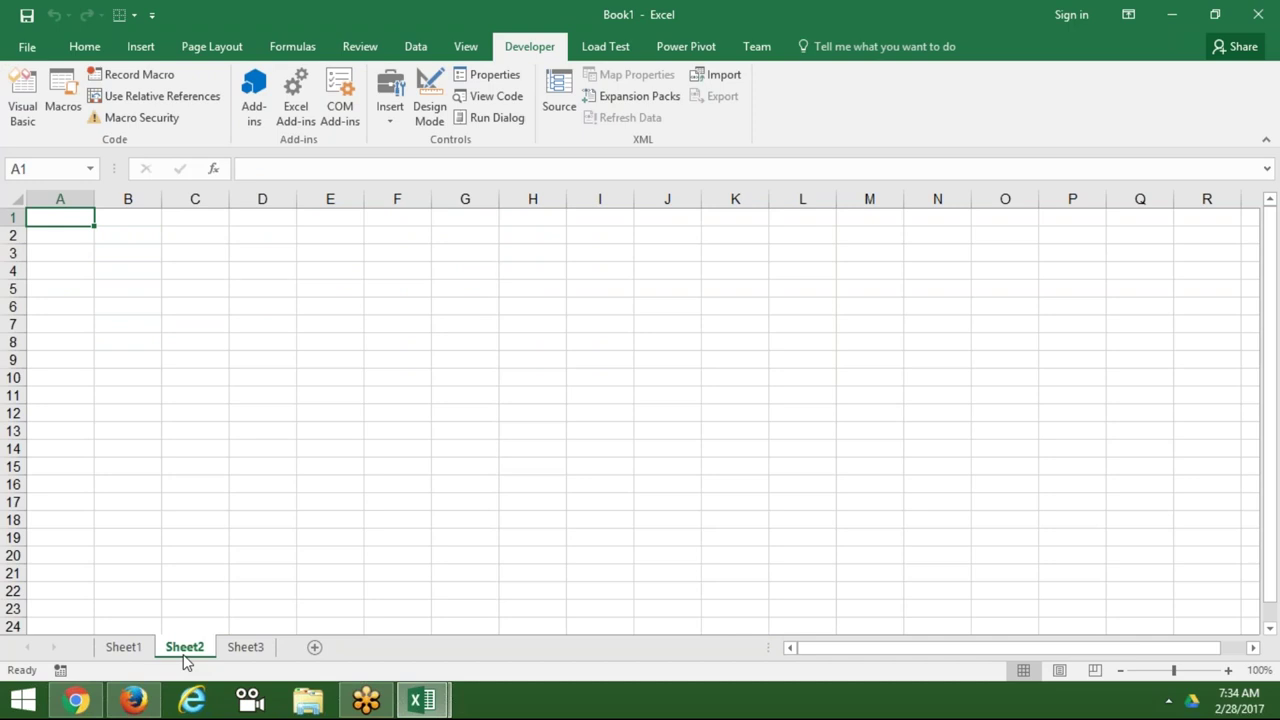
{"action": "key", "text": "super+d"}
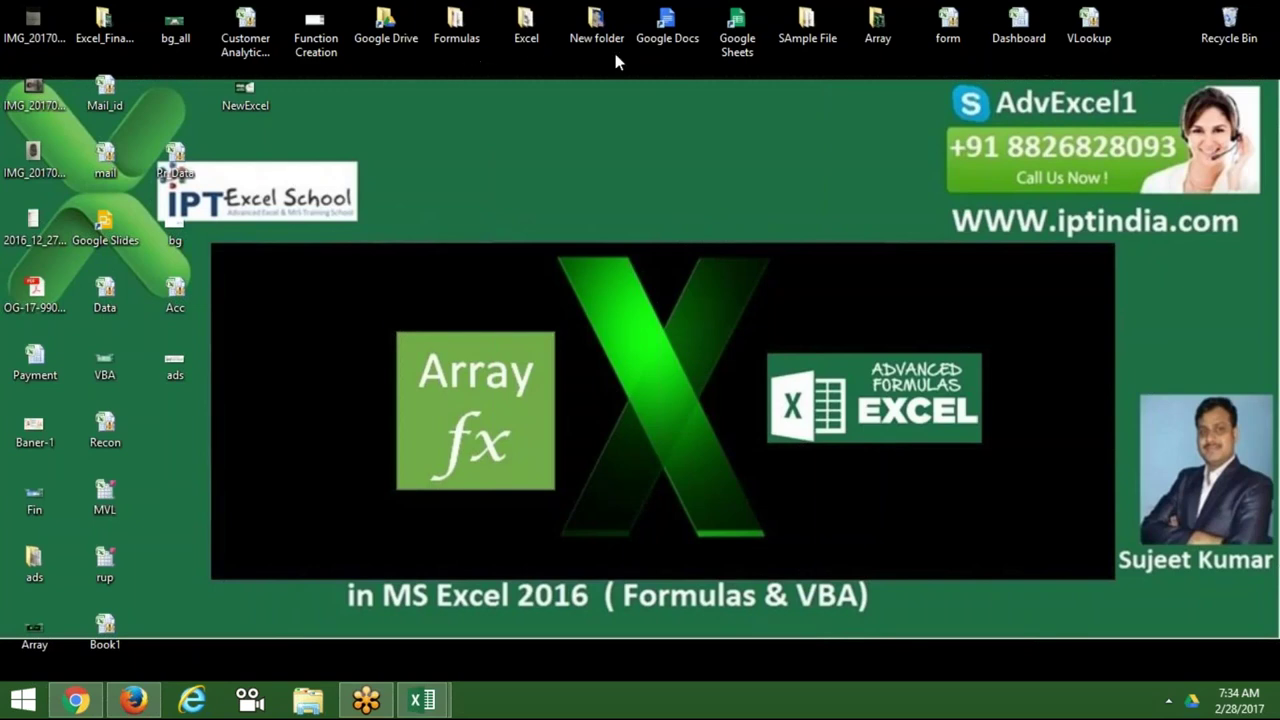
Step: Open the nested SAmple File folder, select its full address-bar path, and return to the VBA editor
{"action": "double_click", "coordinate": [791, 34]}
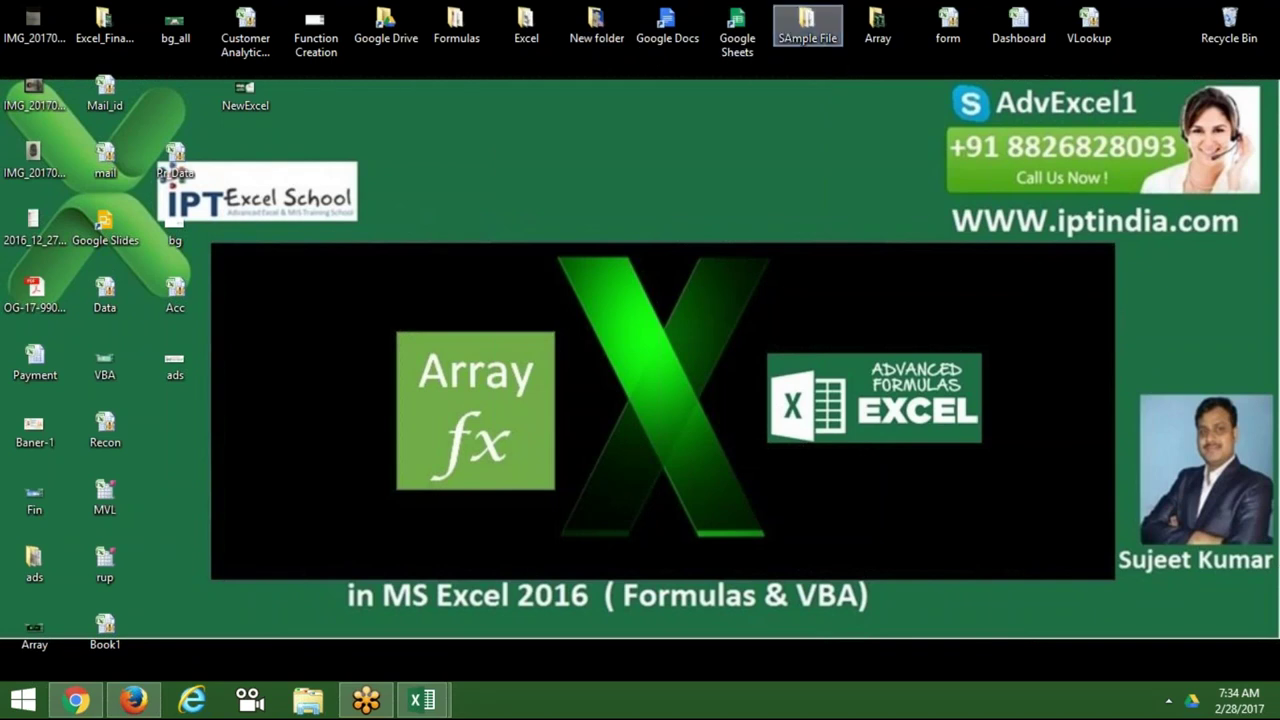
{"action": "double_click", "coordinate": [222, 200]}
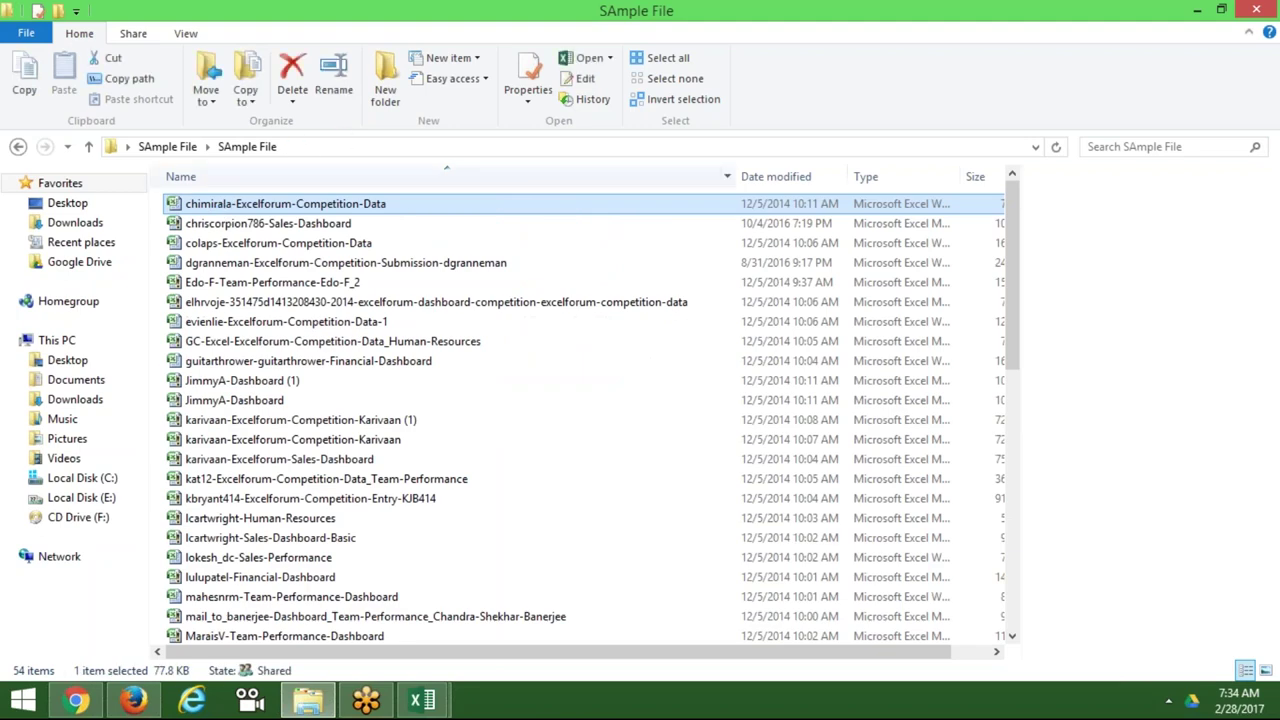
{"action": "left_click", "coordinate": [409, 148]}
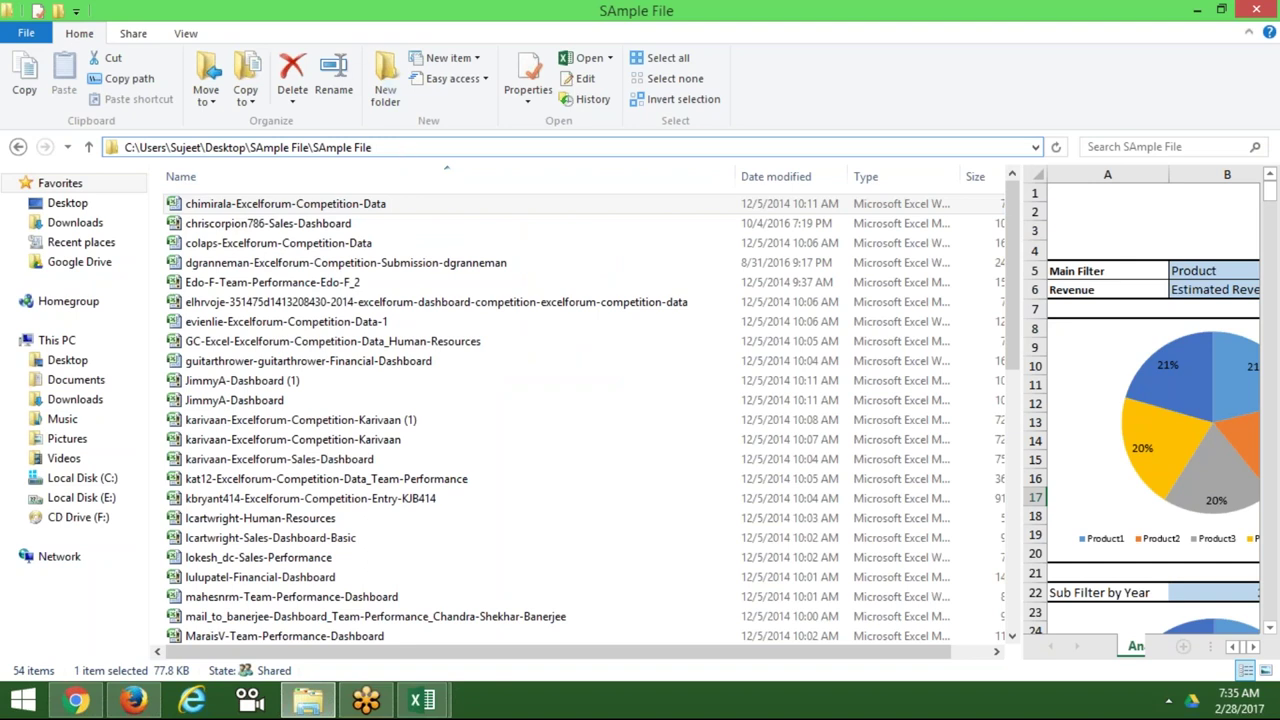
{"action": "left_click_drag", "start_coordinate": [113, 147], "coordinate": [500, 450]}
{"action": "left_click", "coordinate": [384, 147]}
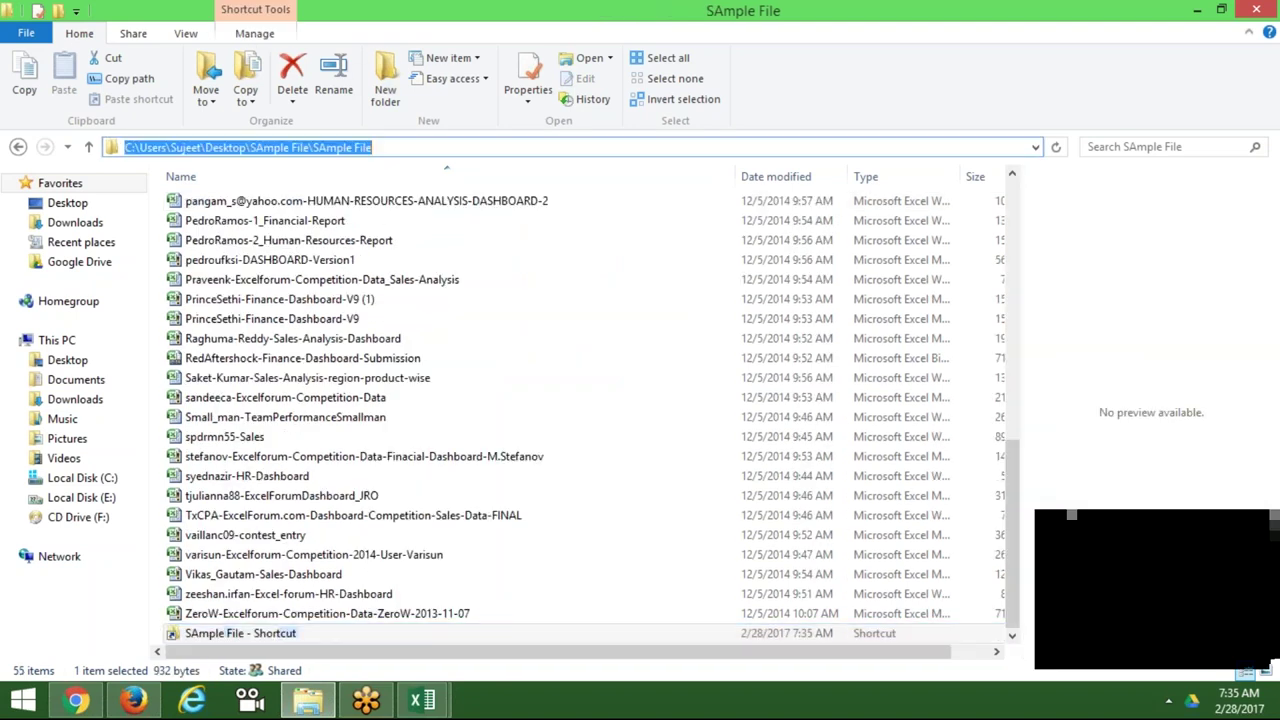
{"action": "key", "text": "End"}
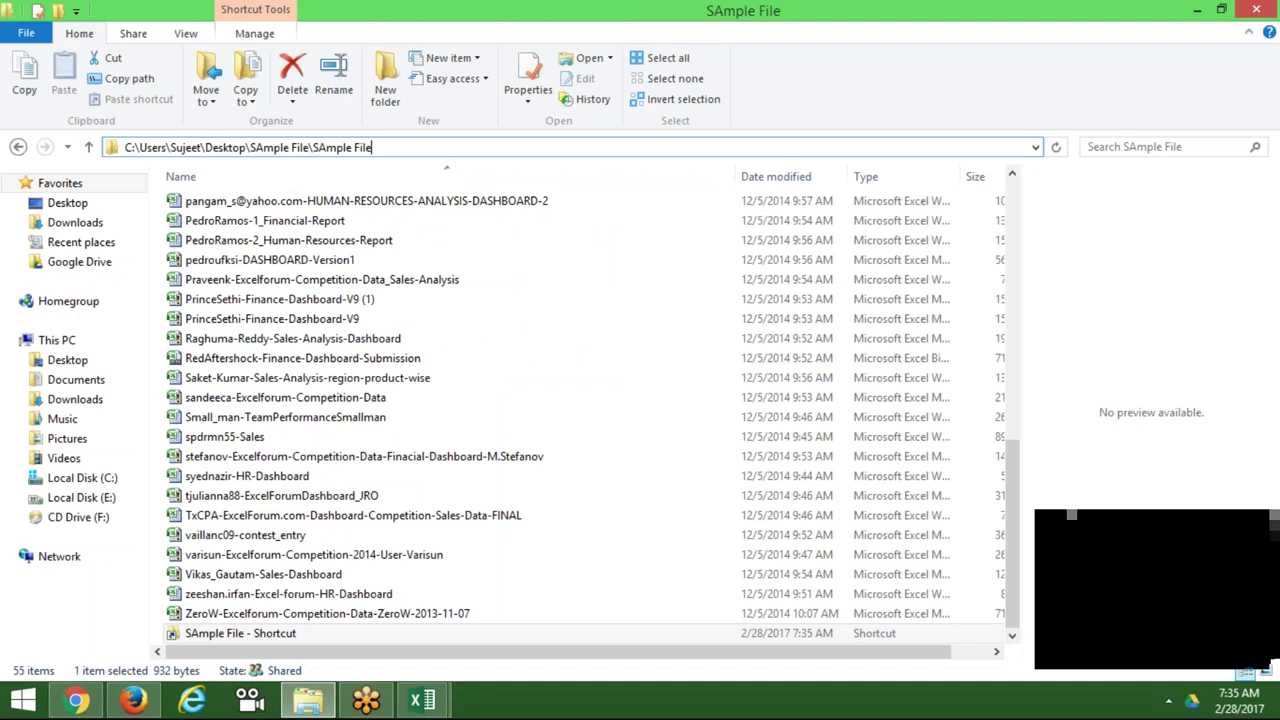
{"action": "left_click", "coordinate": [428, 700]}
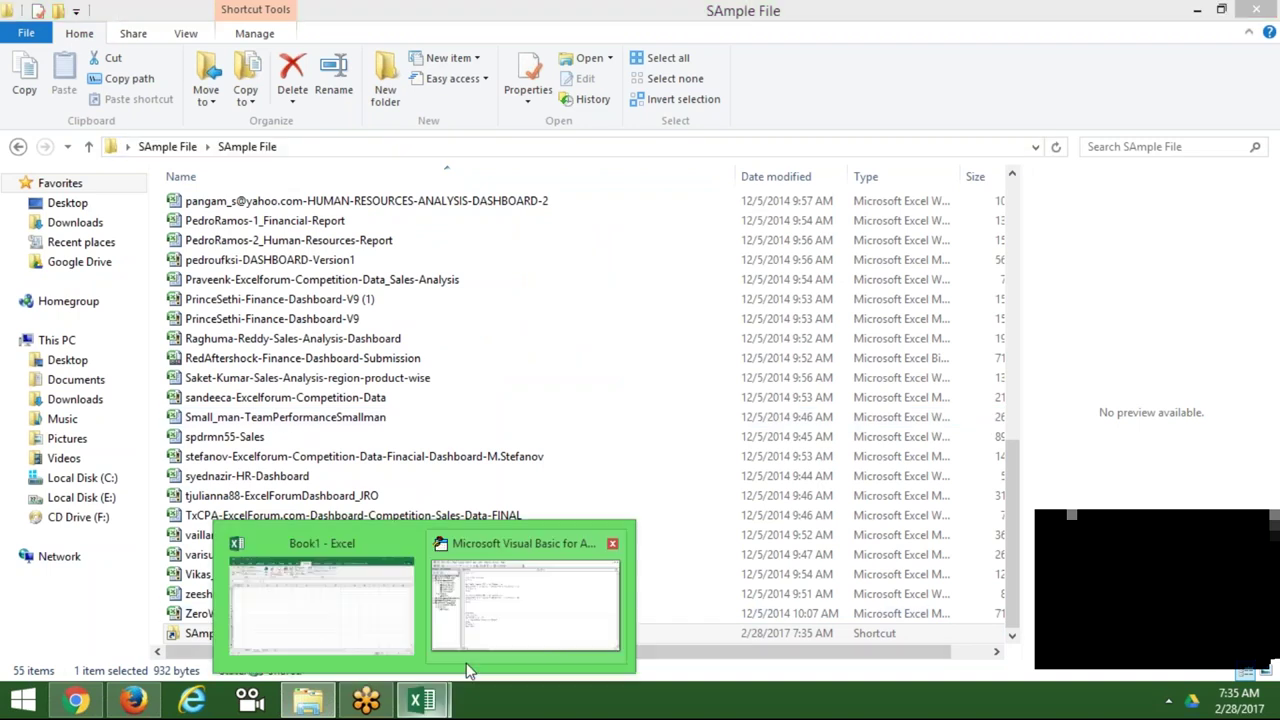
{"action": "left_click", "coordinate": [480, 639]}
Step: Add a Sub rr_2() header below rr_1 with blank lines for its body
{"action": "key", "text": "Return"}
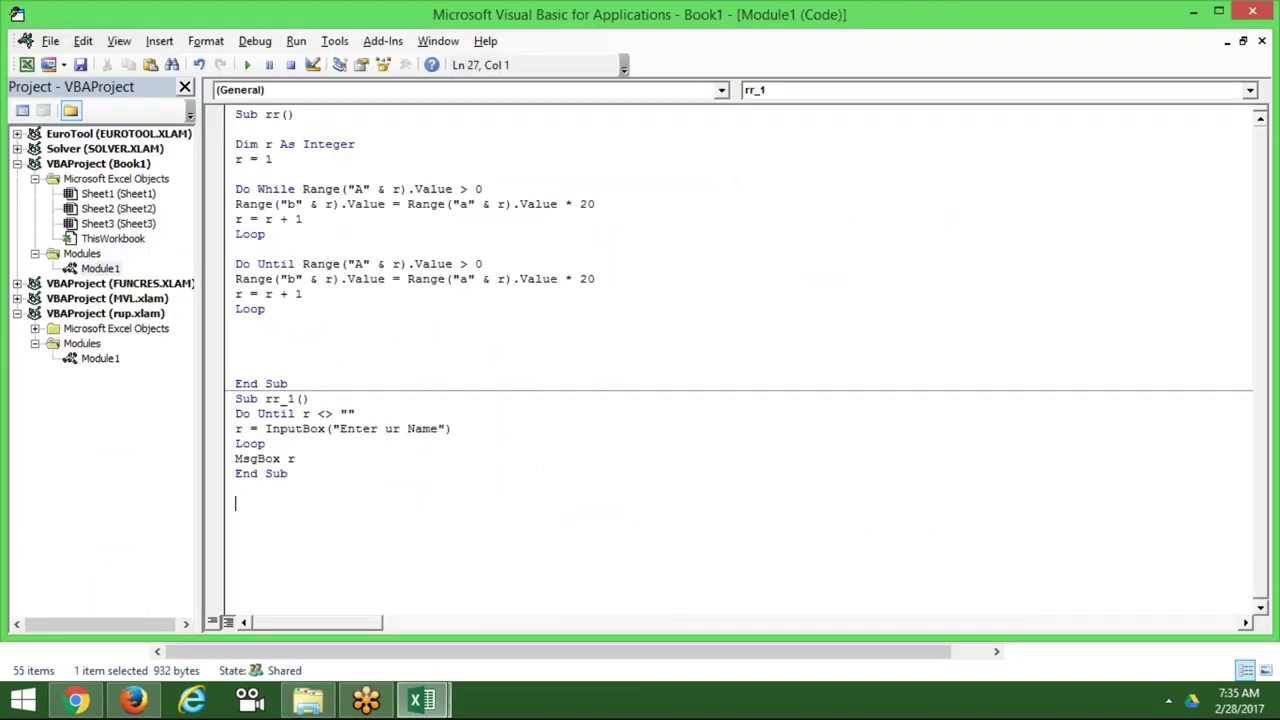
{"action": "type", "text": "sub "}
{"action": "type", "text": "r"}
{"action": "type", "text": "r_2"}
{"action": "type", "text": "()"}
{"action": "key", "text": "Return"}
{"action": "key", "text": "Return"}
{"action": "key", "text": "Return"}
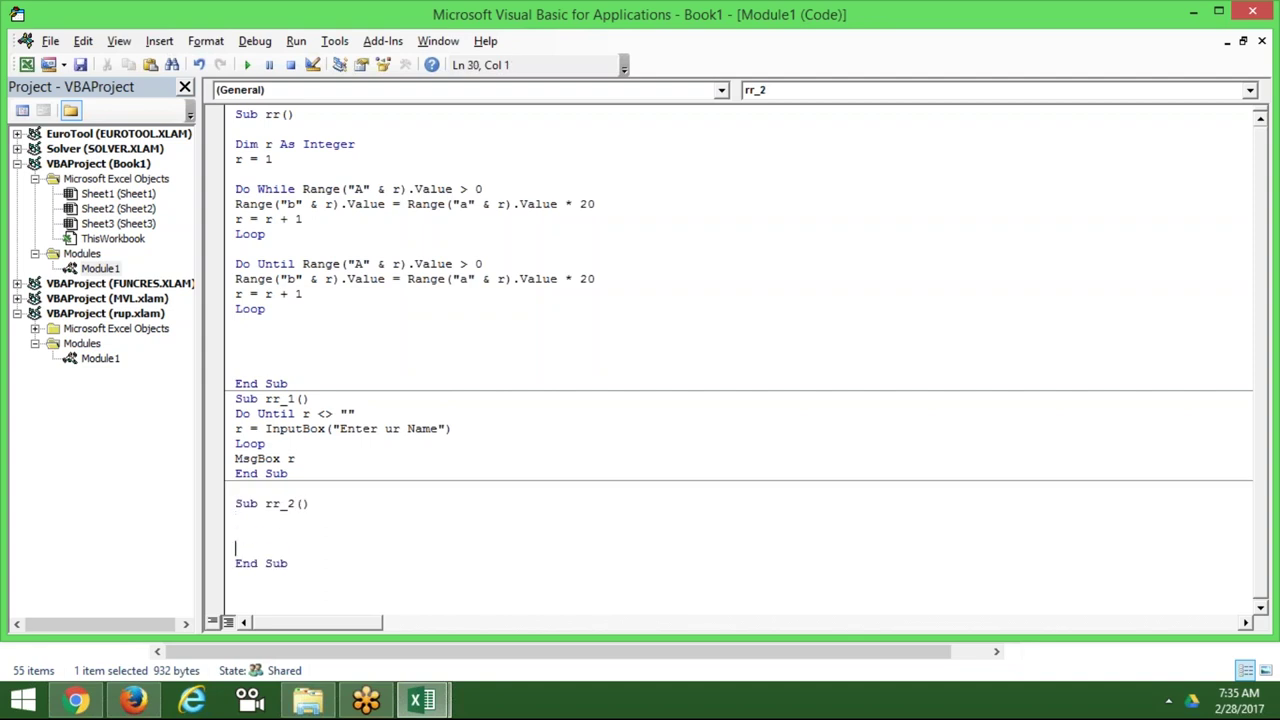
{"action": "key", "text": "Return"}
{"action": "key", "text": "Return"}
{"action": "key", "text": "Return"}
{"action": "key", "text": "Down"}
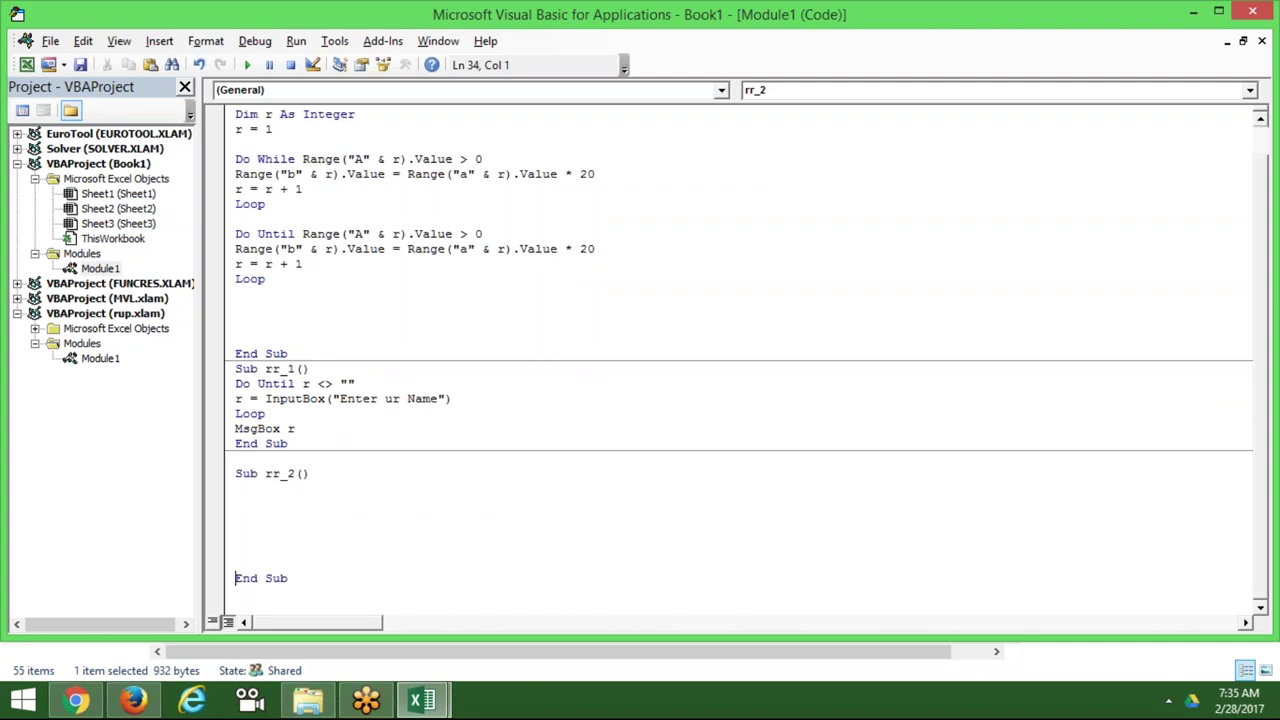
{"action": "key", "text": "Up"}
{"action": "key", "text": "Up"}
{"action": "key", "text": "Up"}
{"action": "key", "text": "Up"}
{"action": "key", "text": "Up"}
Step: Declare Dim fn As Integer and start fn=dir(", undoing an accidental paste
{"action": "type", "text": "fn "}
{"action": "type", "text": "as="}
{"action": "key", "text": "BackSpace"}
{"action": "key", "text": "BackSpace"}
{"action": "key", "text": "BackSpace"}
{"action": "key", "text": "BackSpace"}
{"action": "key", "text": "BackSpace"}
{"action": "key", "text": "BackSpace"}
{"action": "type", "text": "dim "}
{"action": "type", "text": "fn as "}
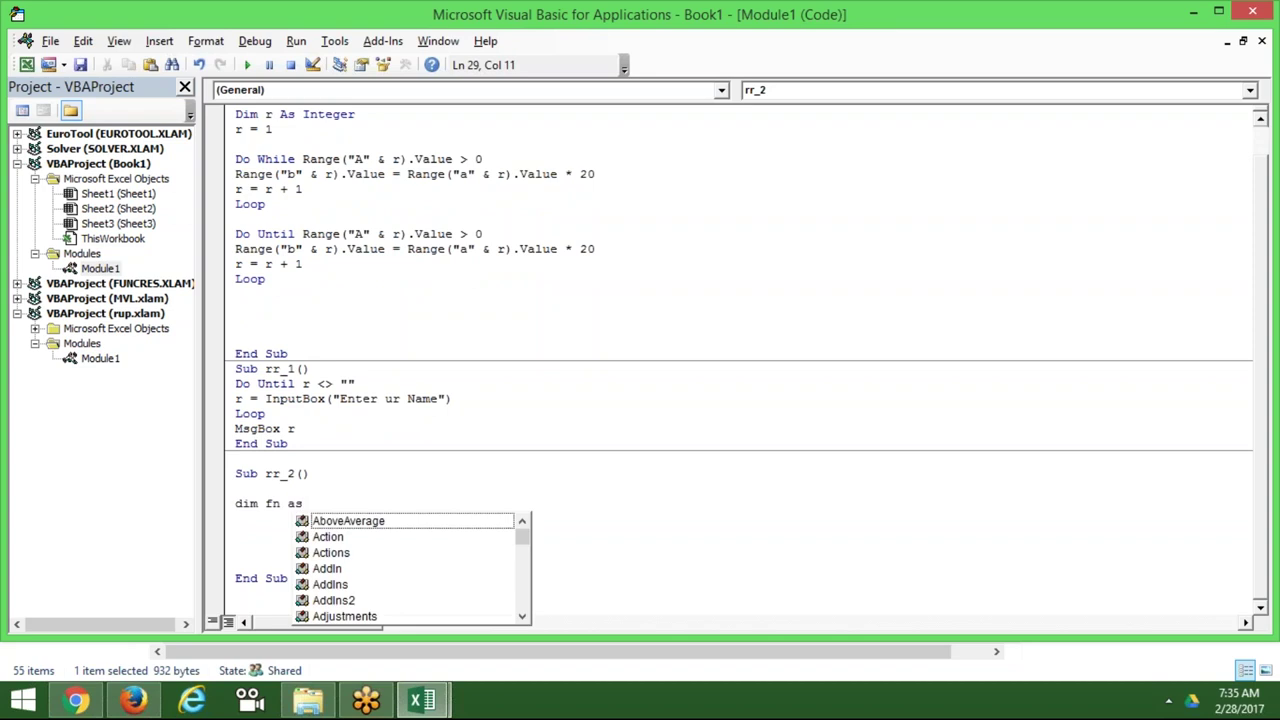
{"action": "type", "text": "in"}
{"action": "key", "text": "Tab"}
{"action": "key", "text": "Return"}
{"action": "key", "text": "Return"}
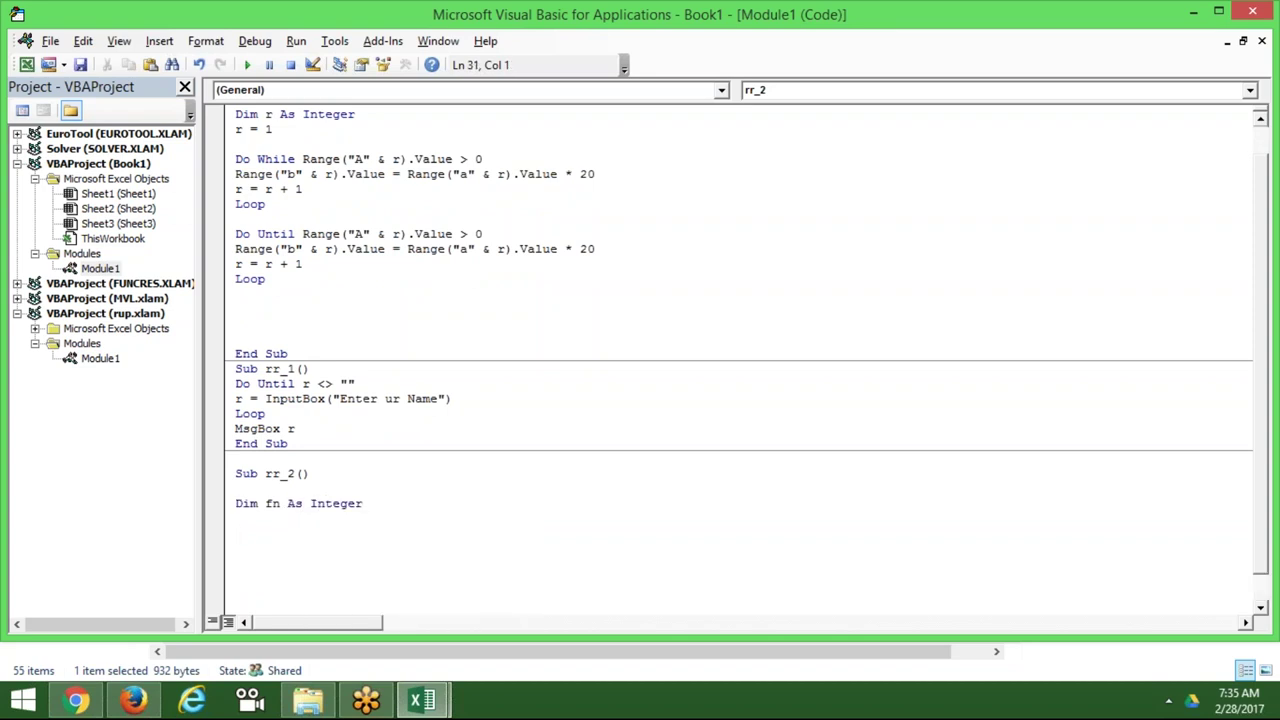
{"action": "type", "text": "fn="}
{"action": "type", "text": "dir"}
{"action": "type", "text": "(\""}
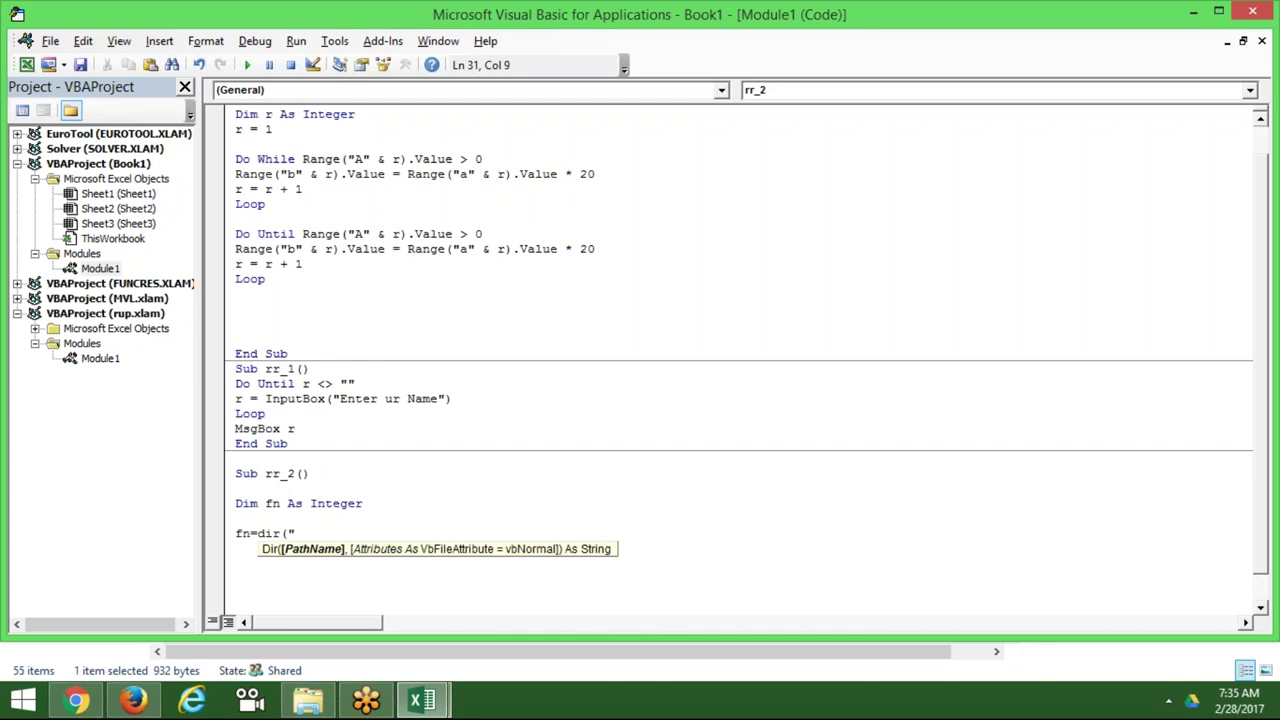
{"action": "type", "text": "Do While Range(\"A\" & r).Value > 0 Range(\"b\" & r).Value = Range(\"a\" & r).Value * 20 r = r + 1 Loop"}
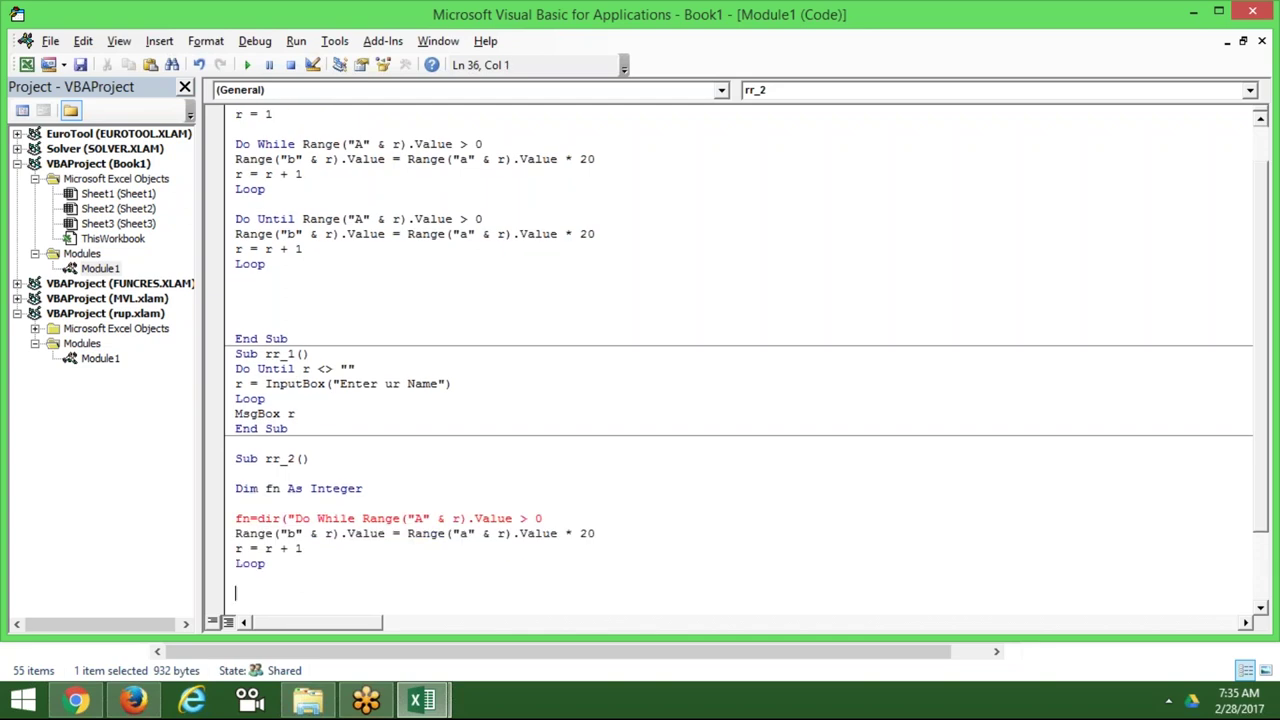
{"action": "key", "text": "ctrl+z"}
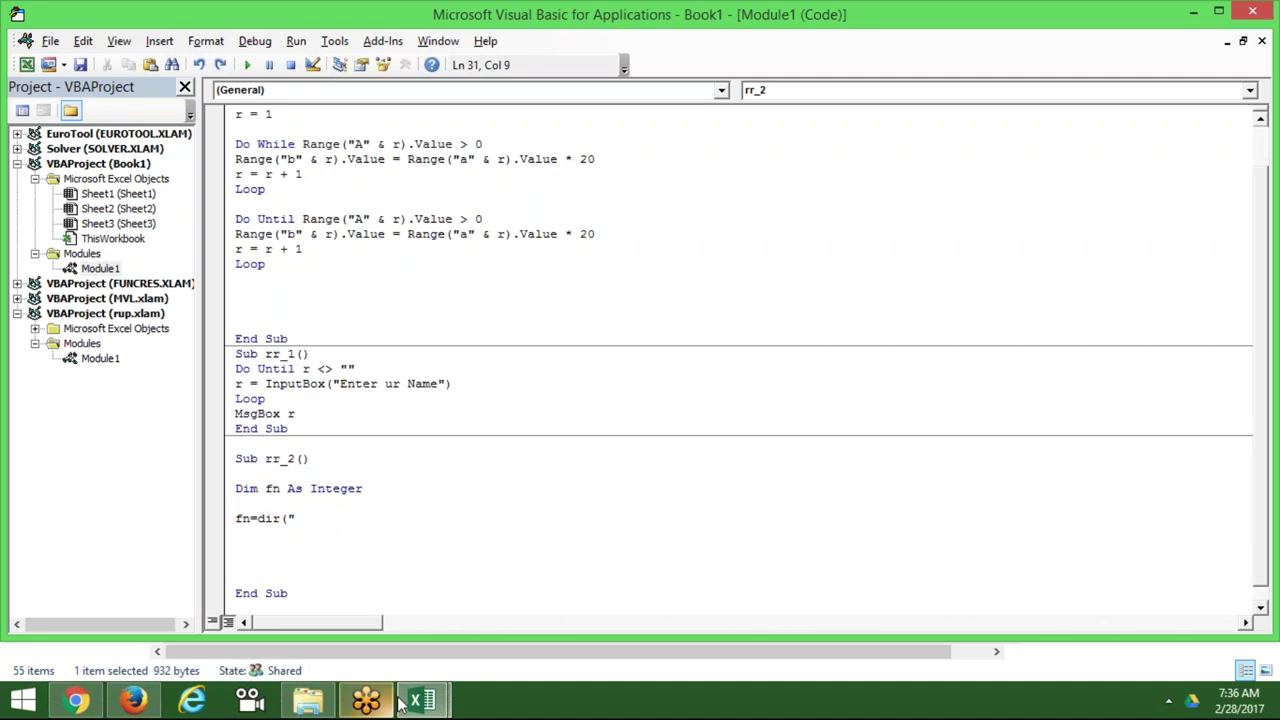
Step: Paste the SAmple File folder path into Dir(" followed by \*.xls"
{"action": "left_click", "coordinate": [308, 700]}
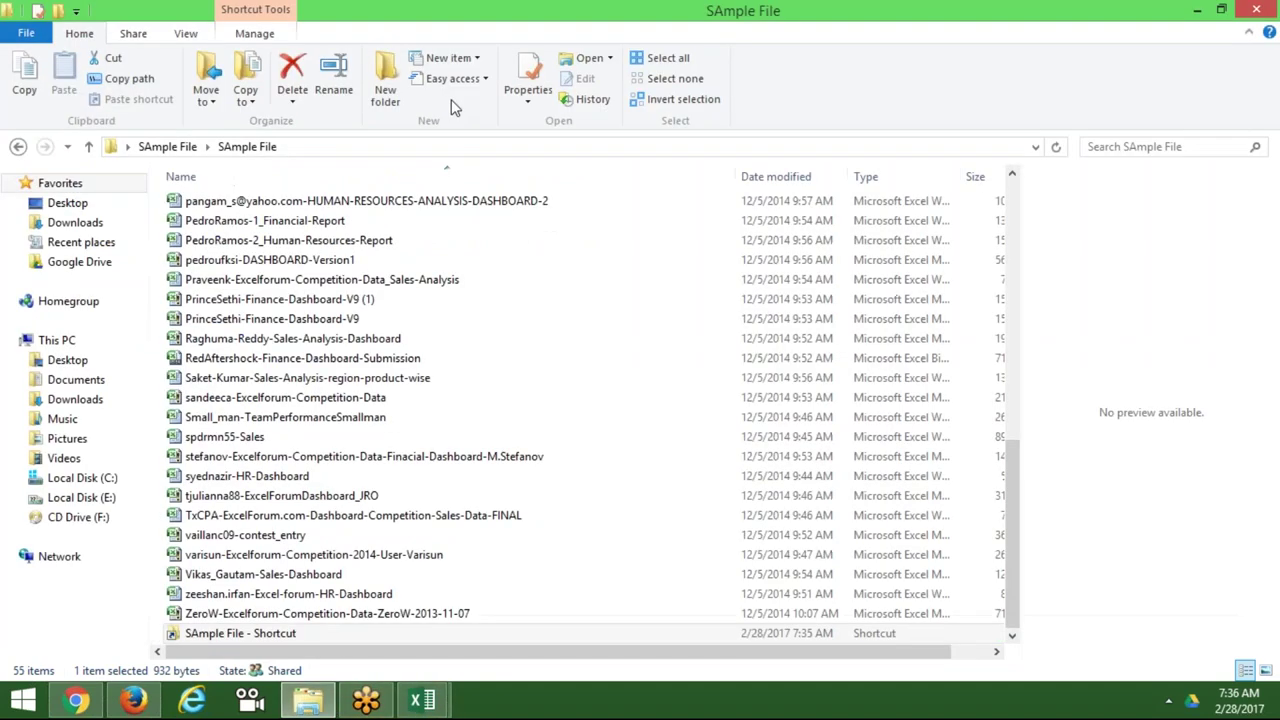
{"action": "left_click", "coordinate": [452, 150]}
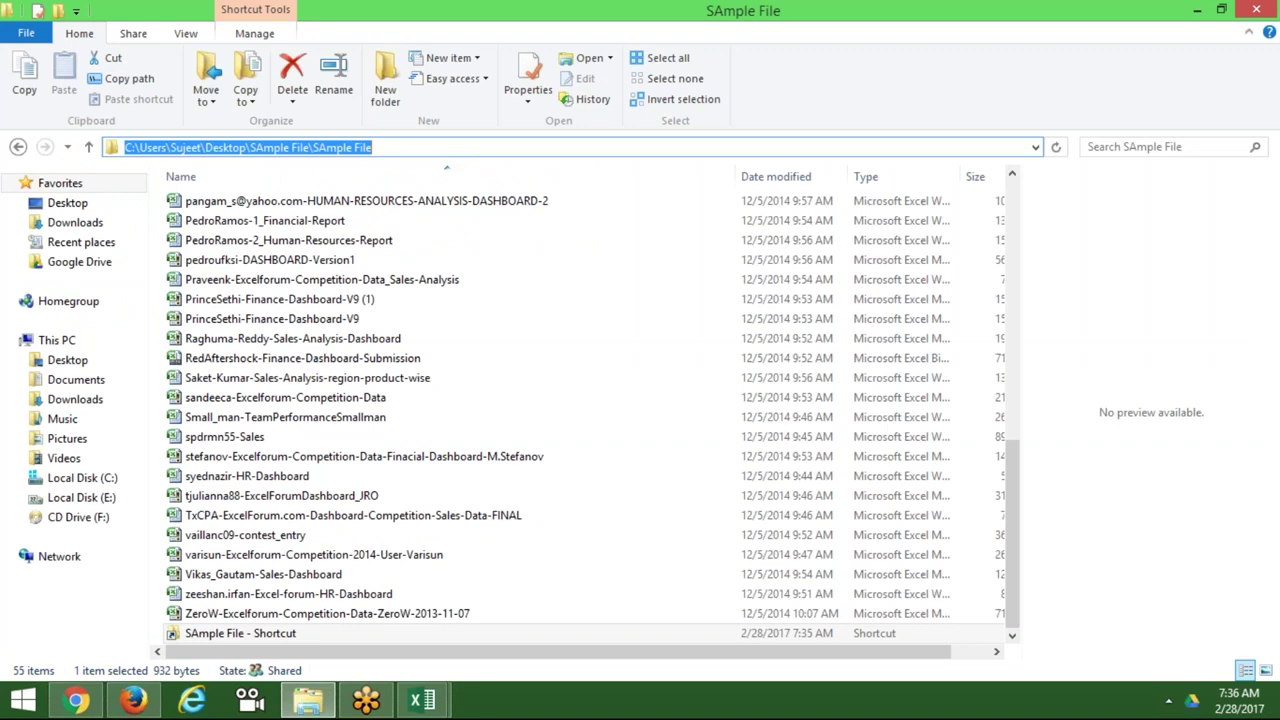
{"action": "key", "text": "alt+Tab"}
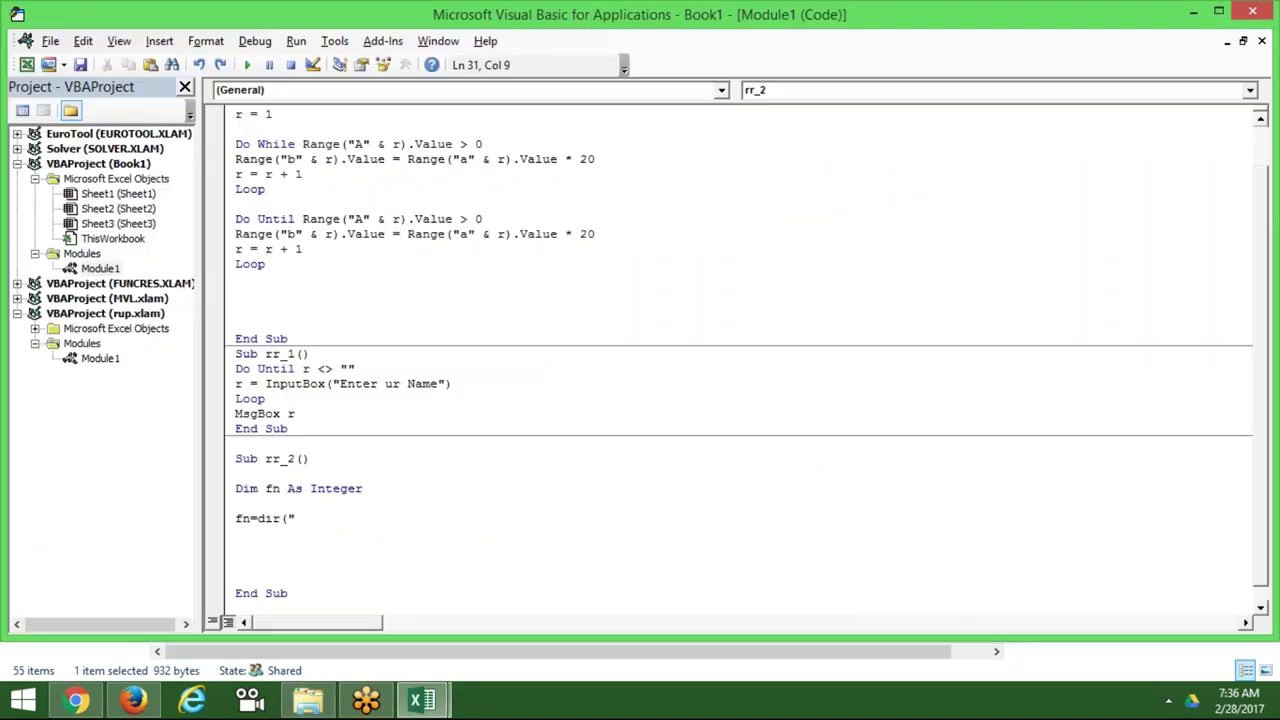
{"action": "type", "text": "C:\\Users\\Sujeet\\Desktop\\SAmple File\\SAmple File"}
{"action": "type", "text": "\\"}
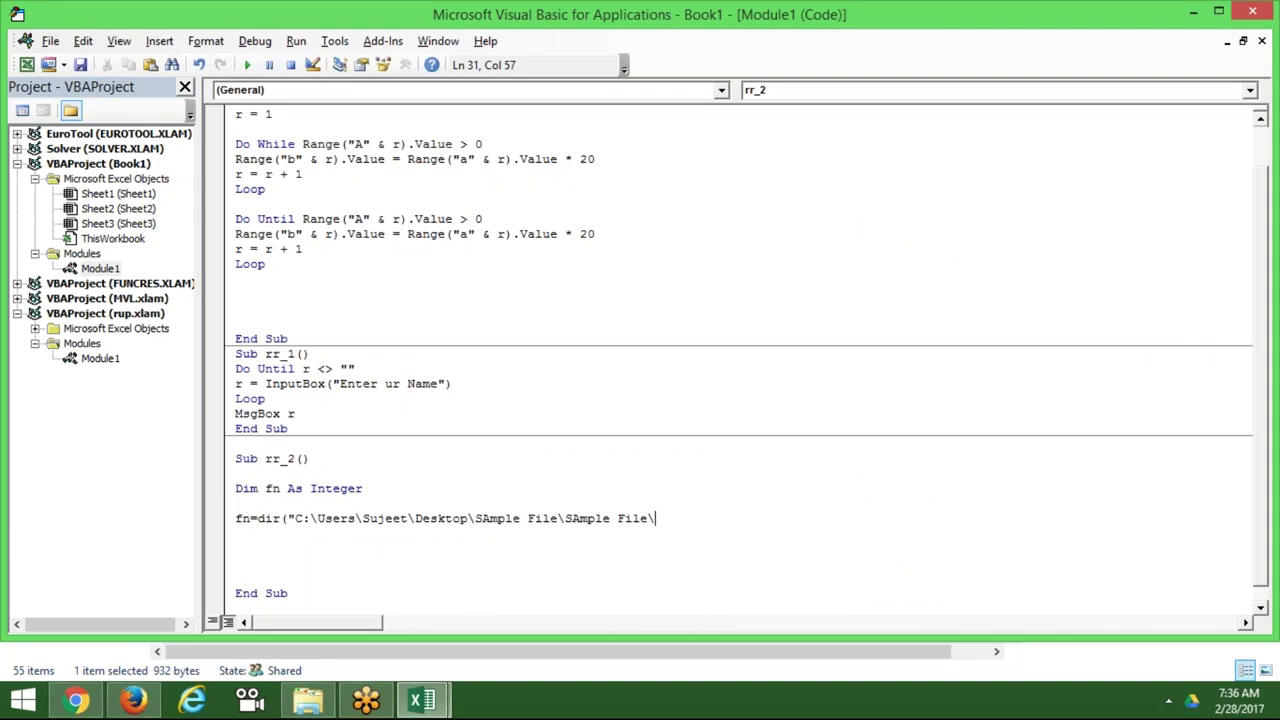
{"action": "type", "text": "*"}
{"action": "type", "text": ".xls"}
{"action": "type", "text": "\""}
Step: Check the folder for xls files, then finish the Dir call with vbNormal and a closing bracket
{"action": "key", "text": "alt+Tab"}
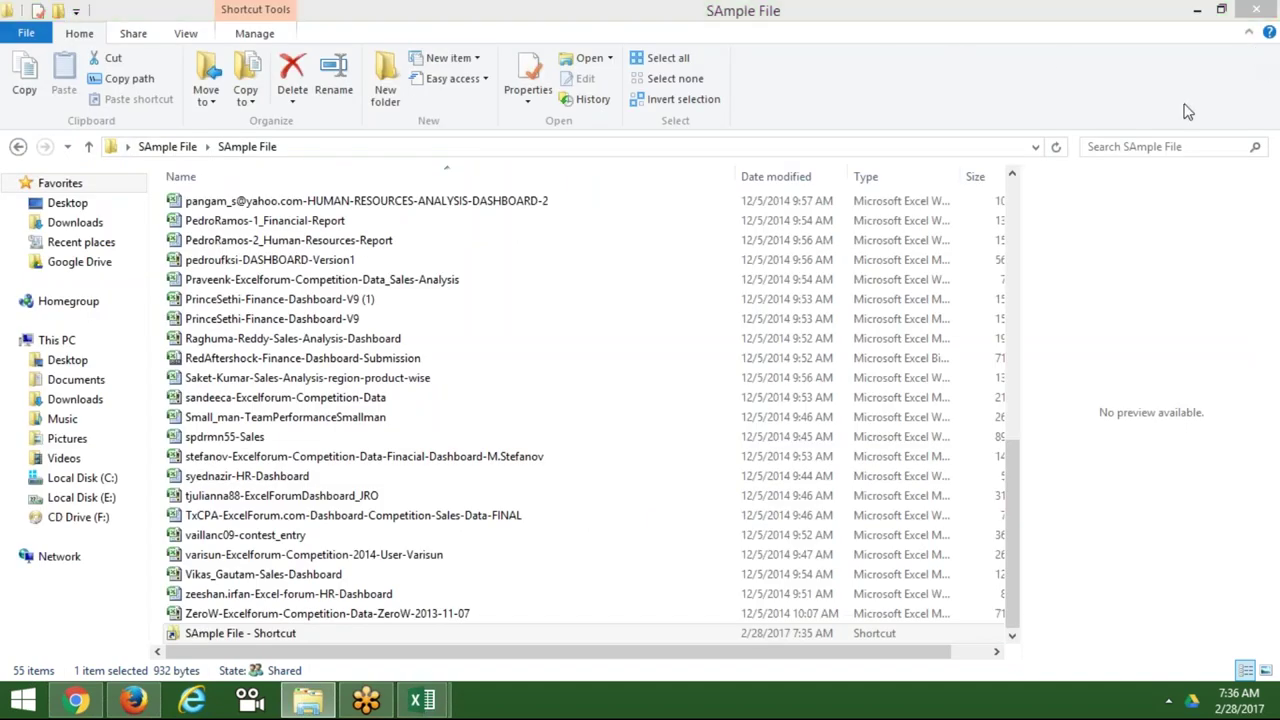
{"action": "left_click", "coordinate": [1160, 146]}
{"action": "type", "text": "*"}
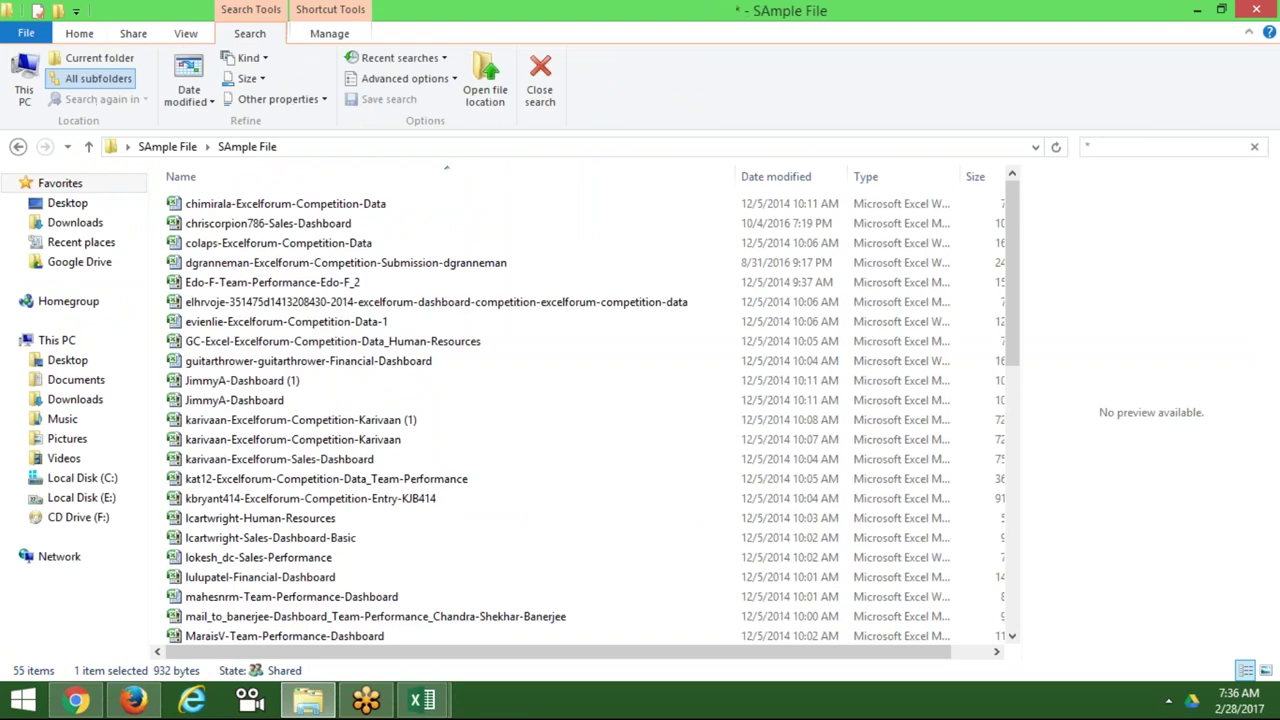
{"action": "type", "text": "xls"}
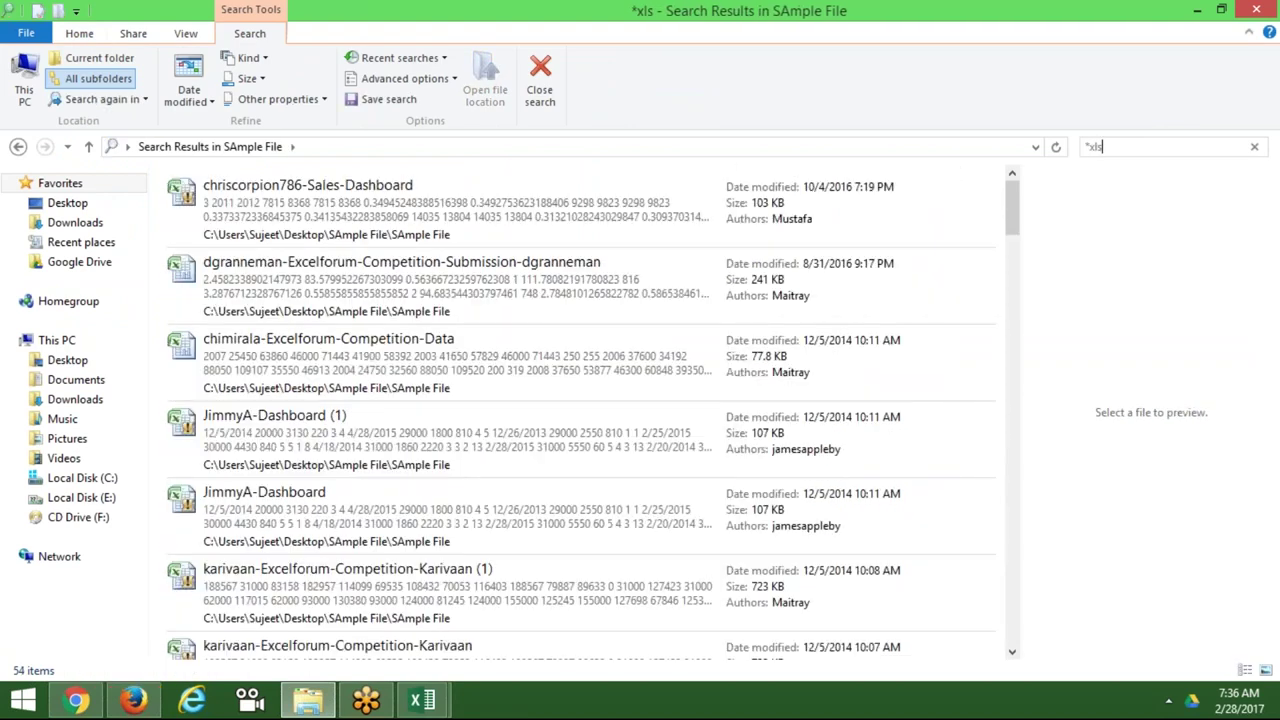
{"action": "key", "text": "BackSpace"}
{"action": "key", "text": "BackSpace"}
{"action": "key", "text": "BackSpace"}
{"action": "key", "text": "BackSpace"}
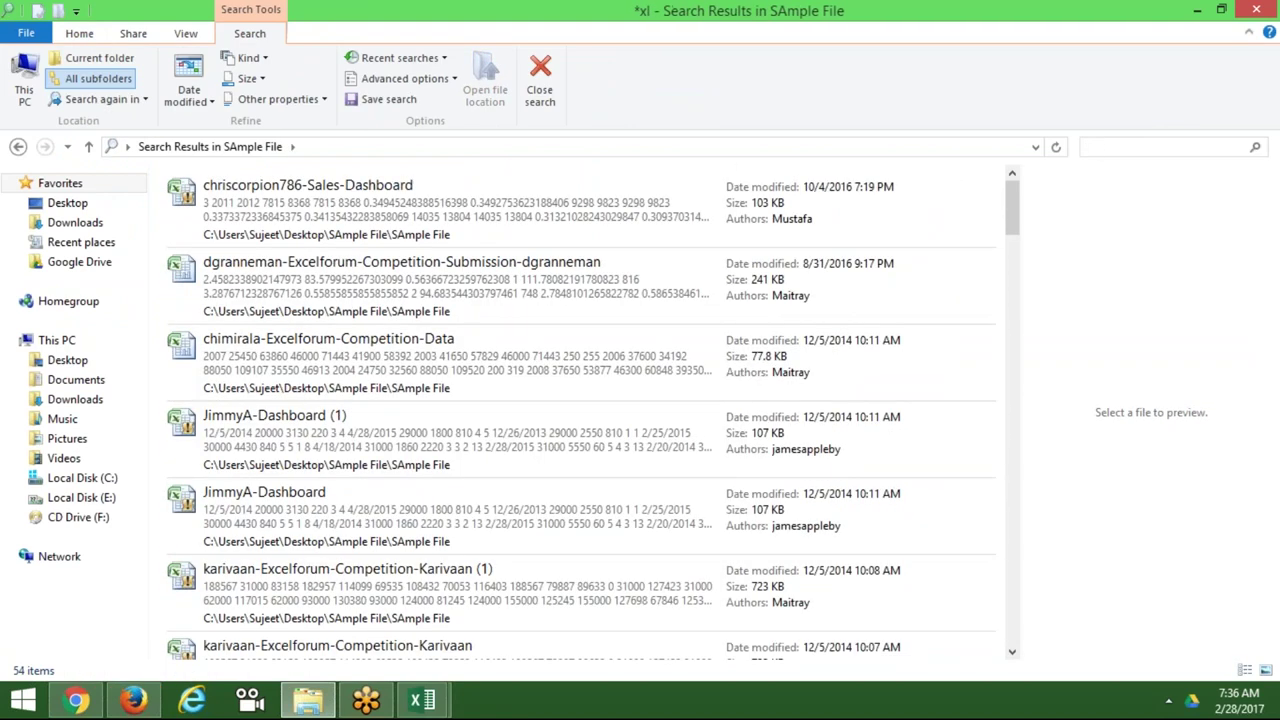
{"action": "key", "text": "alt+Tab"}
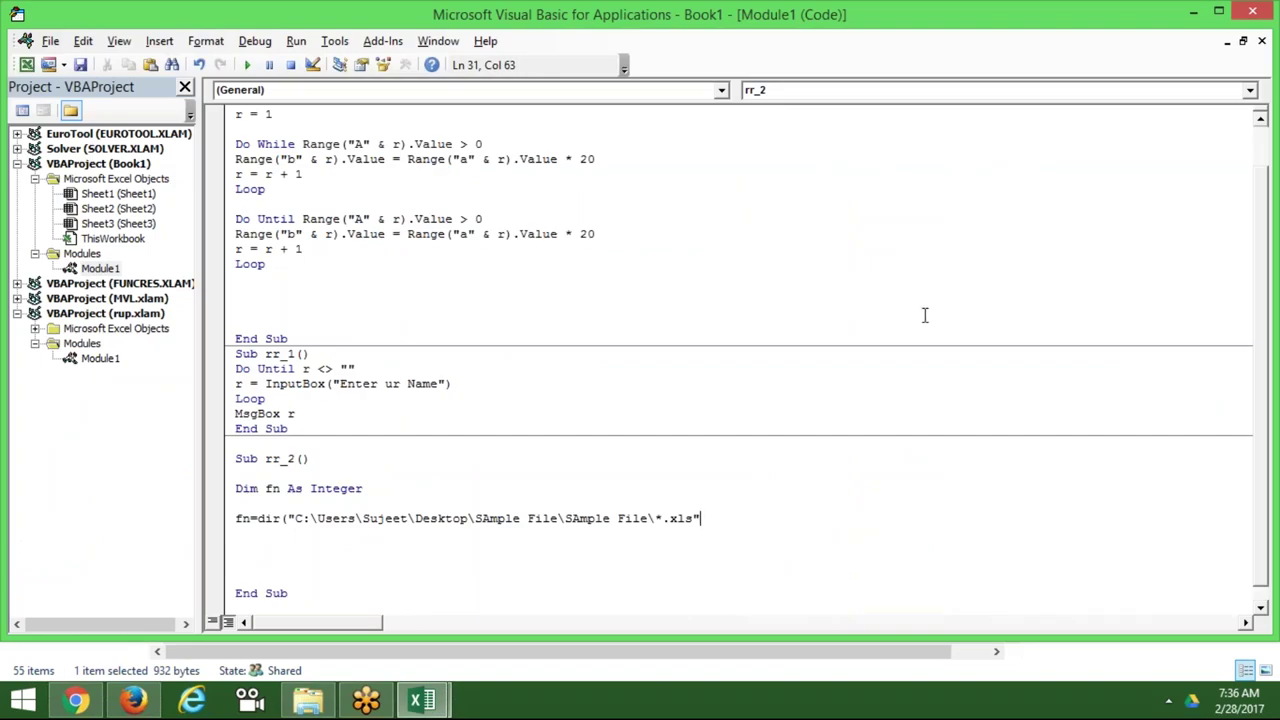
{"action": "type", "text": ","}
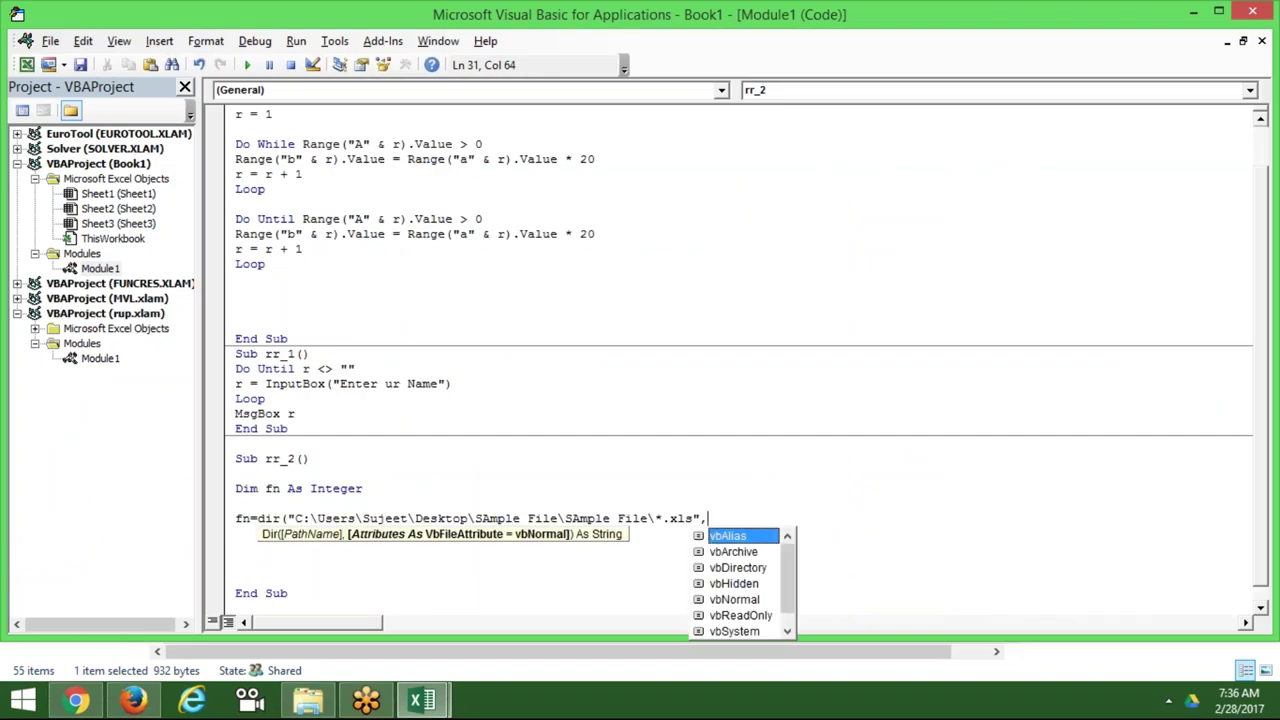
{"action": "key", "text": "Down"}
{"action": "key", "text": "Down"}
{"action": "key", "text": "Down"}
{"action": "key", "text": "Down"}
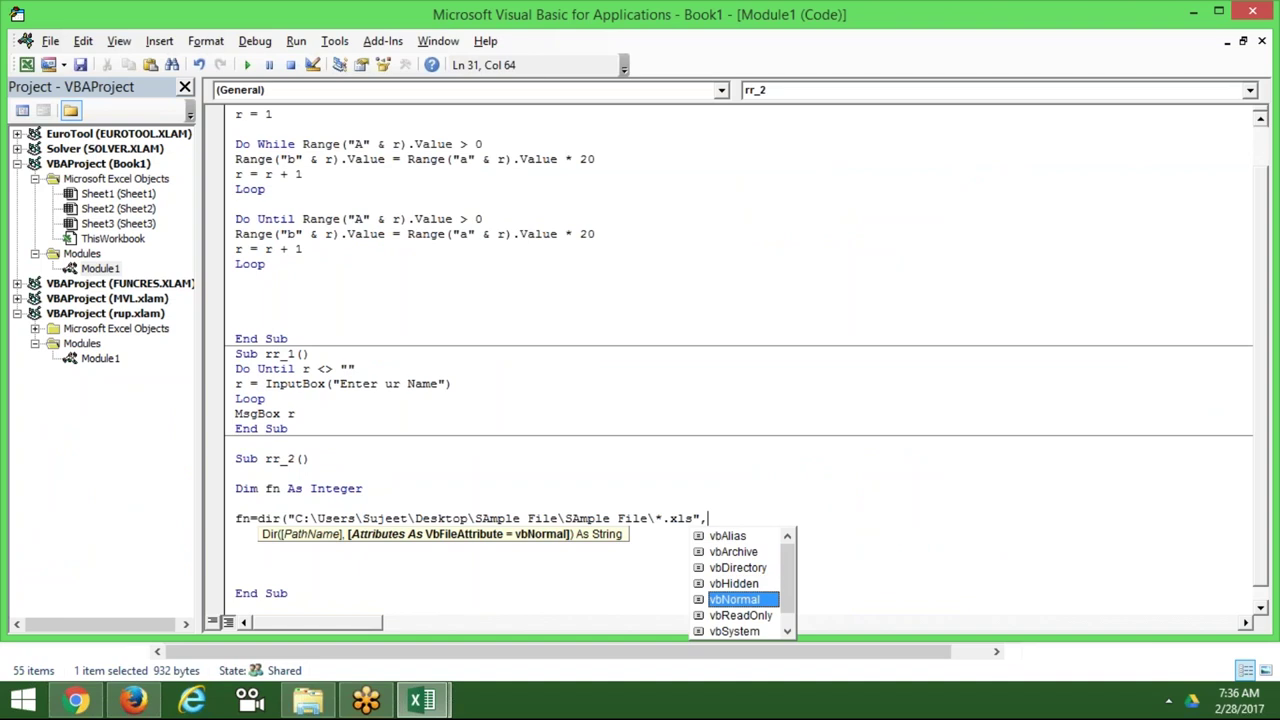
{"action": "key", "text": "Tab"}
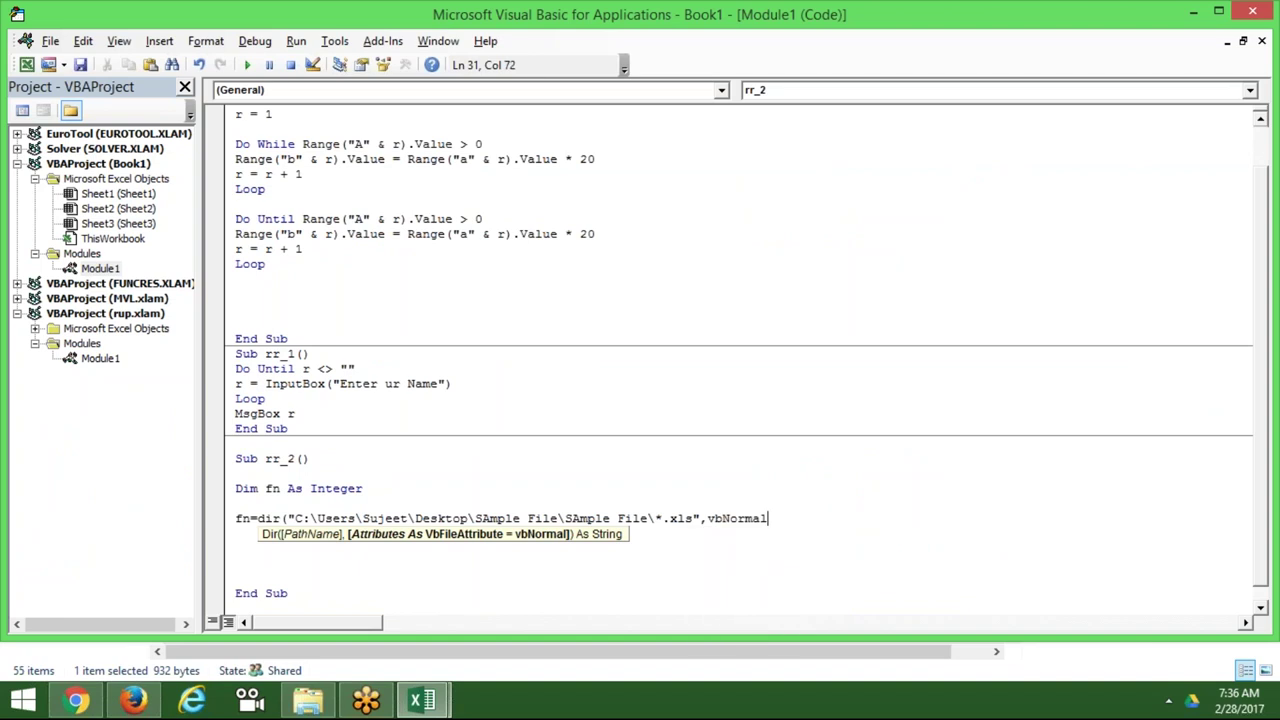
{"action": "type", "text": ")"}
{"action": "key", "text": "Return"}
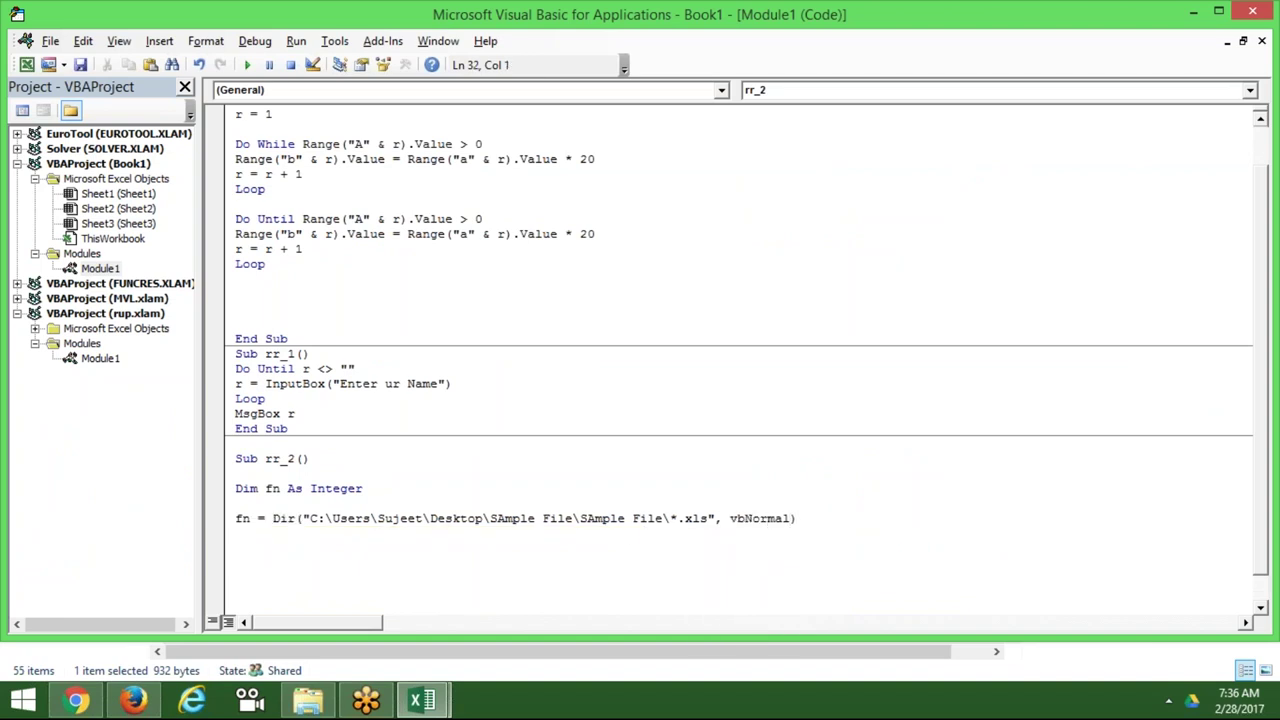
{"action": "key", "text": "Down"}
{"action": "key", "text": "Down"}
{"action": "key", "text": "Down"}
{"action": "key", "text": "Down"}
{"action": "key", "text": "Down"}
{"action": "key", "text": "Down"}
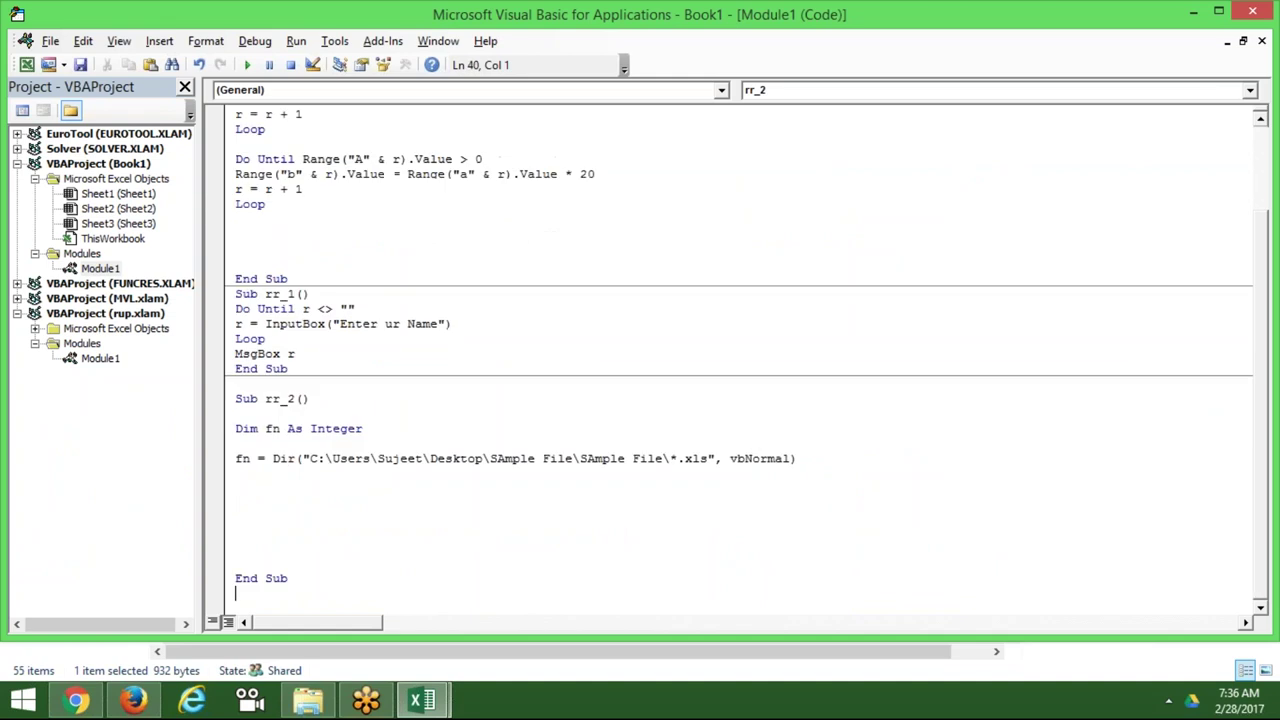
{"action": "key", "text": "Down"}
{"action": "left_click", "coordinate": [235, 458]}
{"action": "left_click", "coordinate": [235, 473]}
{"action": "left_click", "coordinate": [236, 488]}
{"action": "key", "text": "Up"}
{"action": "key", "text": "Up"}
{"action": "key", "text": "ctrl+Right"}
{"action": "key", "text": "ctrl+Right"}
{"action": "key", "text": "shift+Down"}
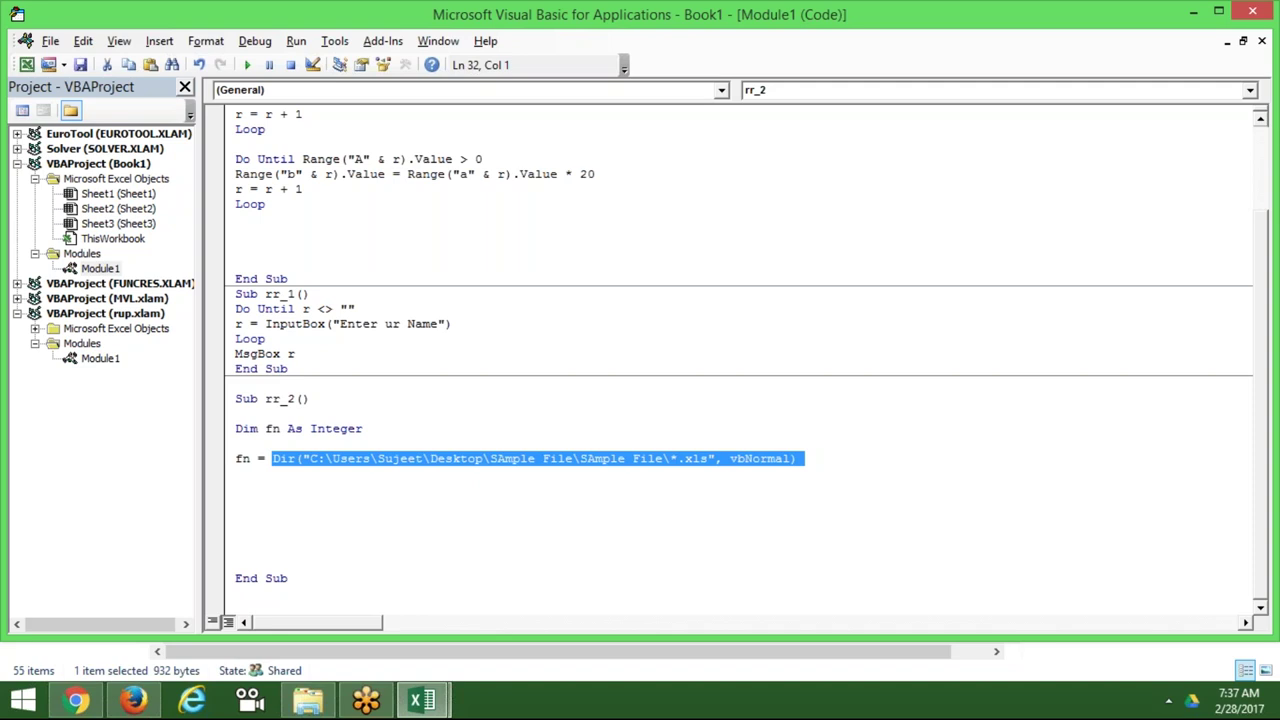
{"action": "key", "text": "Left"}
{"action": "key", "text": "Left"}
{"action": "key", "text": "Left"}
{"action": "key", "text": "Left"}
{"action": "key", "text": "Home"}
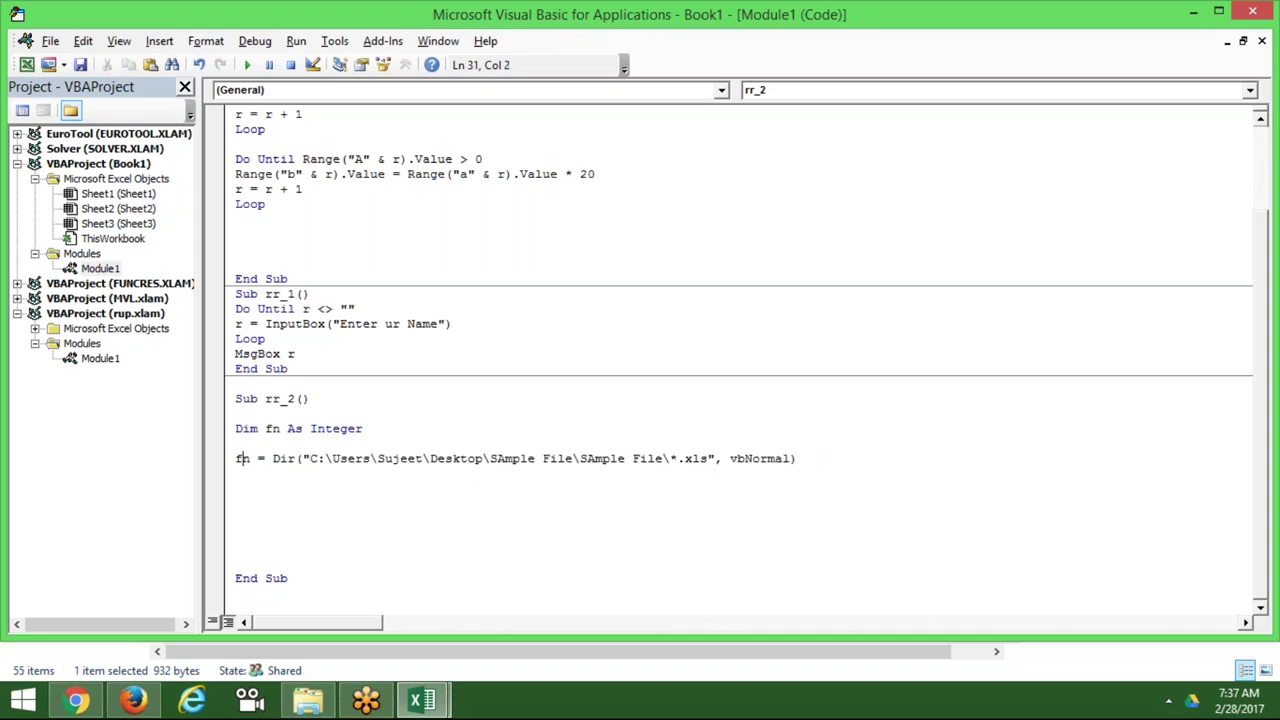
{"action": "key", "text": "shift+Right"}
{"action": "key", "text": "shift+Right"}
Step: Change fn's declared type from Integer to String
{"action": "left_click", "coordinate": [362, 413]}
{"action": "double_click", "coordinate": [360, 427]}
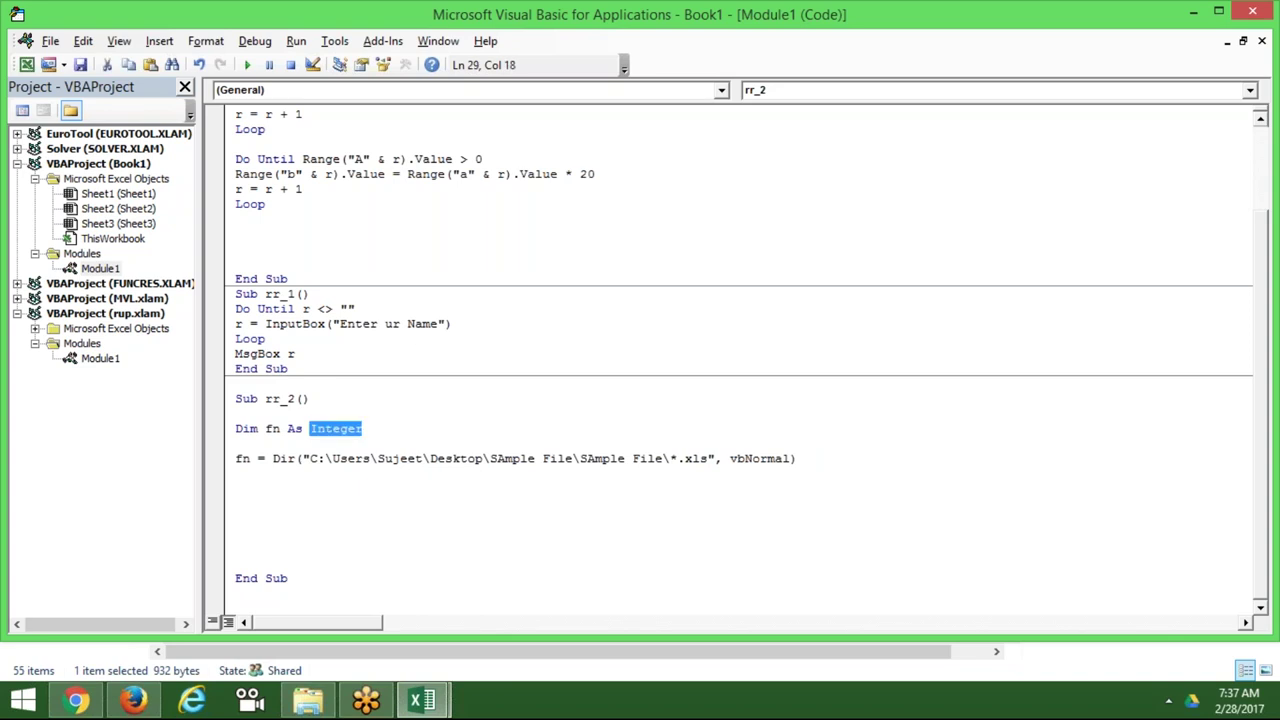
{"action": "left_click", "coordinate": [357, 428]}
{"action": "double_click", "coordinate": [366, 429]}
{"action": "key", "text": "BackSpace"}
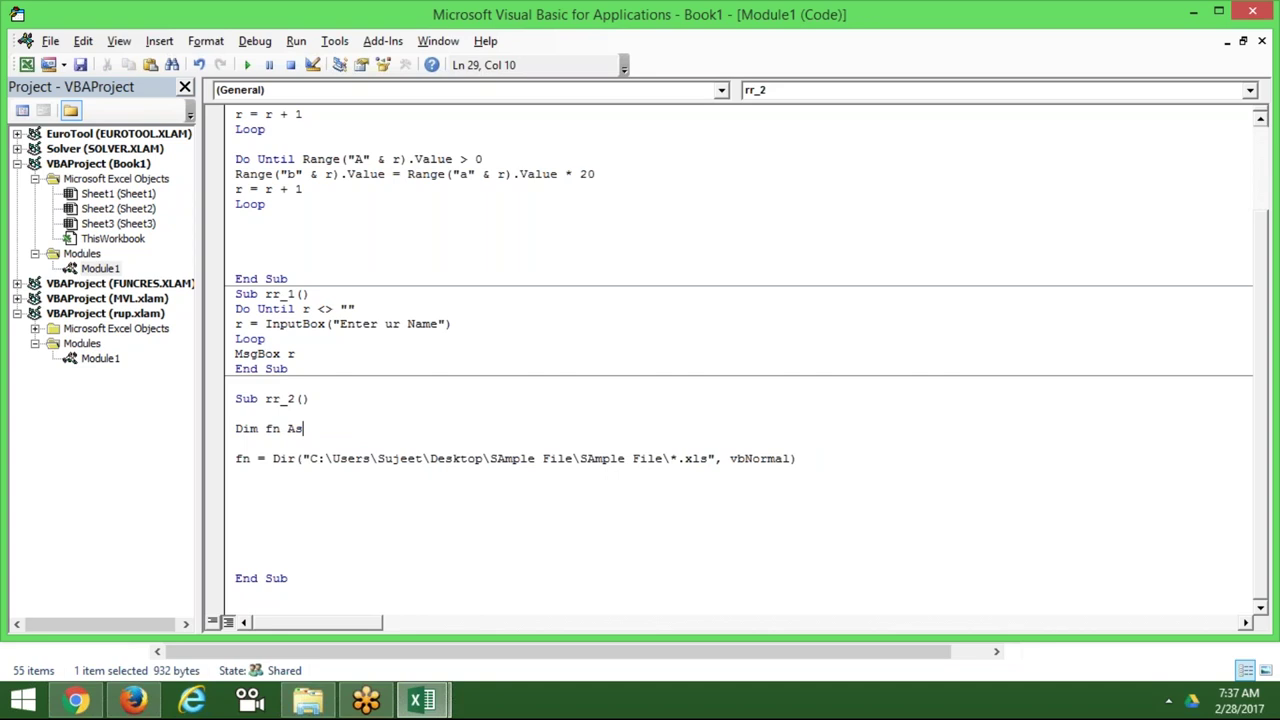
{"action": "key", "text": "ctrl+space"}
{"action": "type", "text": "s St"}
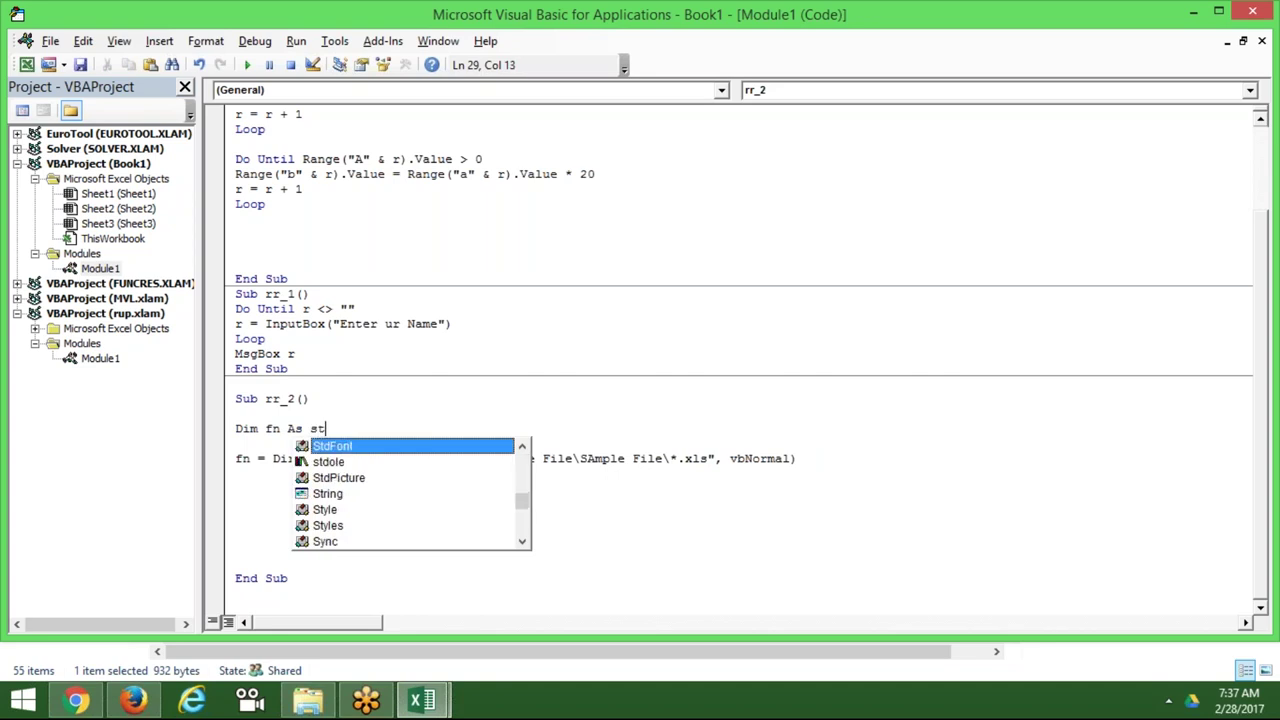
{"action": "type", "text": "r"}
{"action": "key", "text": "Tab"}
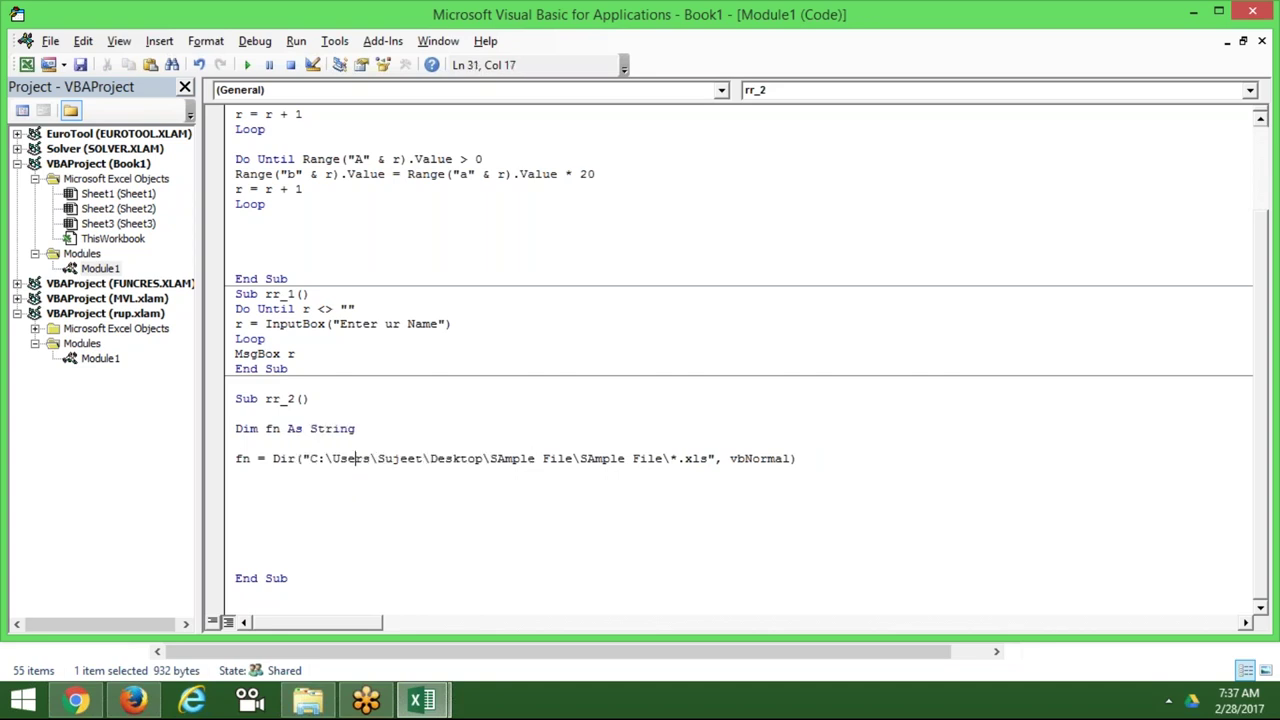
Step: Start a Do While fn<>"" loop on the line below the Dir call
{"action": "left_click", "coordinate": [355, 458]}
{"action": "double_click", "coordinate": [241, 460]}
{"action": "left_click", "coordinate": [236, 488]}
{"action": "type", "text": "do whi"}
{"action": "type", "text": "le "}
{"action": "type", "text": "fn<"}
{"action": "type", "text": ">\"\""}
Step: Finish the Do While line and glance at Sheet2 in Excel before returning to the code
{"action": "key", "text": "Return"}
{"action": "key", "text": "Down"}
{"action": "key", "text": "Down"}
{"action": "key", "text": "Down"}
{"action": "key", "text": "Down"}
{"action": "key", "text": "Down"}
{"action": "key", "text": "End"}
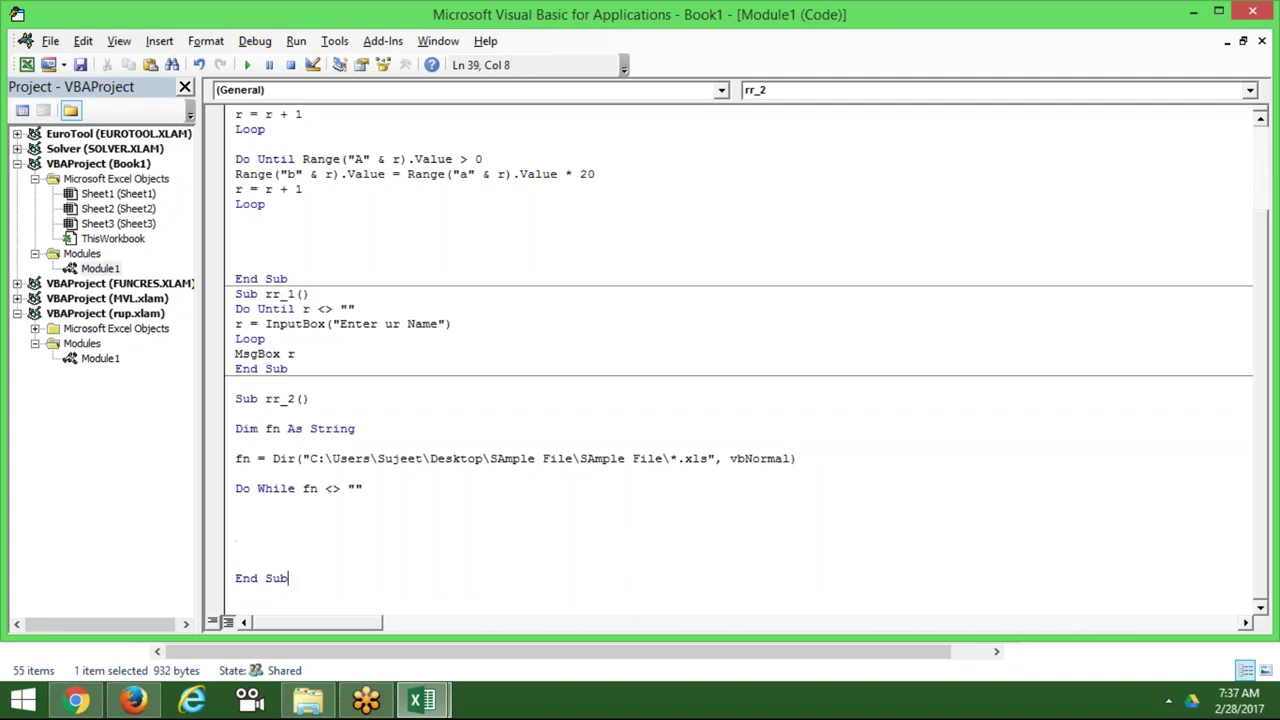
{"action": "key", "text": "Down"}
{"action": "key", "text": "Up"}
{"action": "key", "text": "Up"}
{"action": "key", "text": "Up"}
{"action": "key", "text": "Up"}
{"action": "key", "text": "Up"}
{"action": "key", "text": "Up"}
{"action": "key", "text": "alt+Tab"}
{"action": "key", "text": "alt+Tab"}
{"action": "mouse_move", "coordinate": [420, 700]}
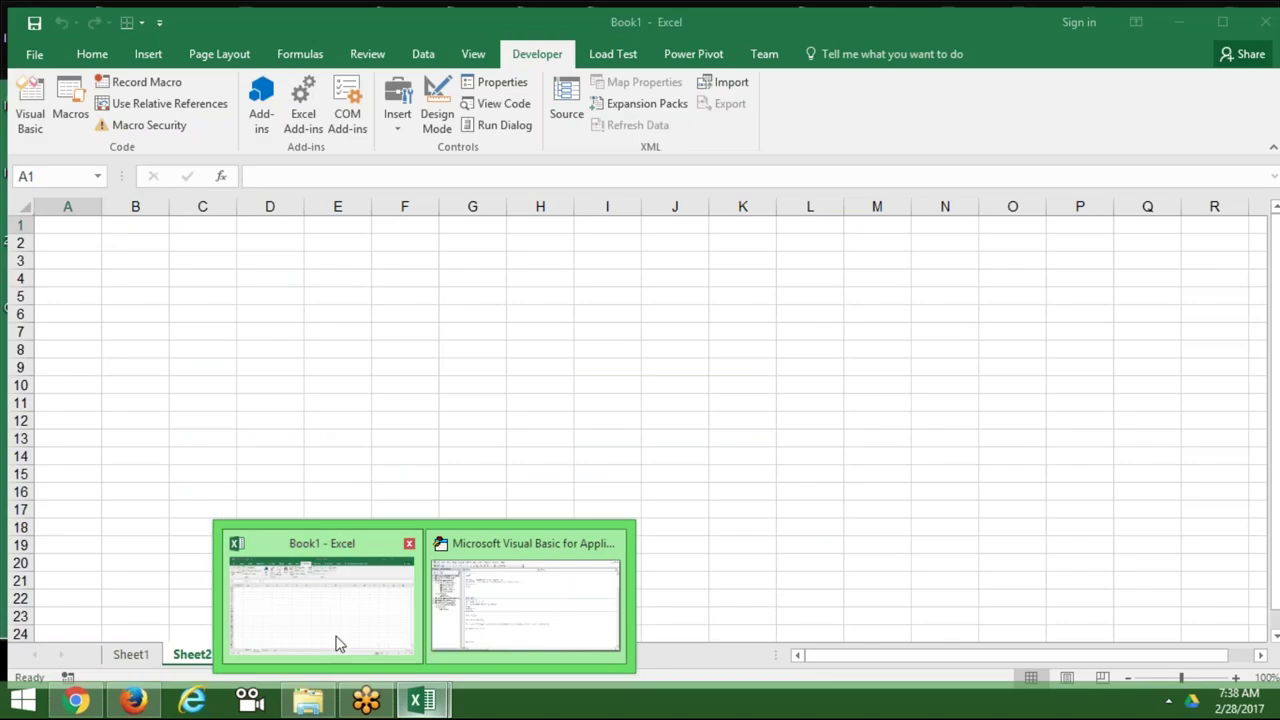
{"action": "left_click", "coordinate": [337, 643]}
{"action": "key", "text": "alt+F11"}
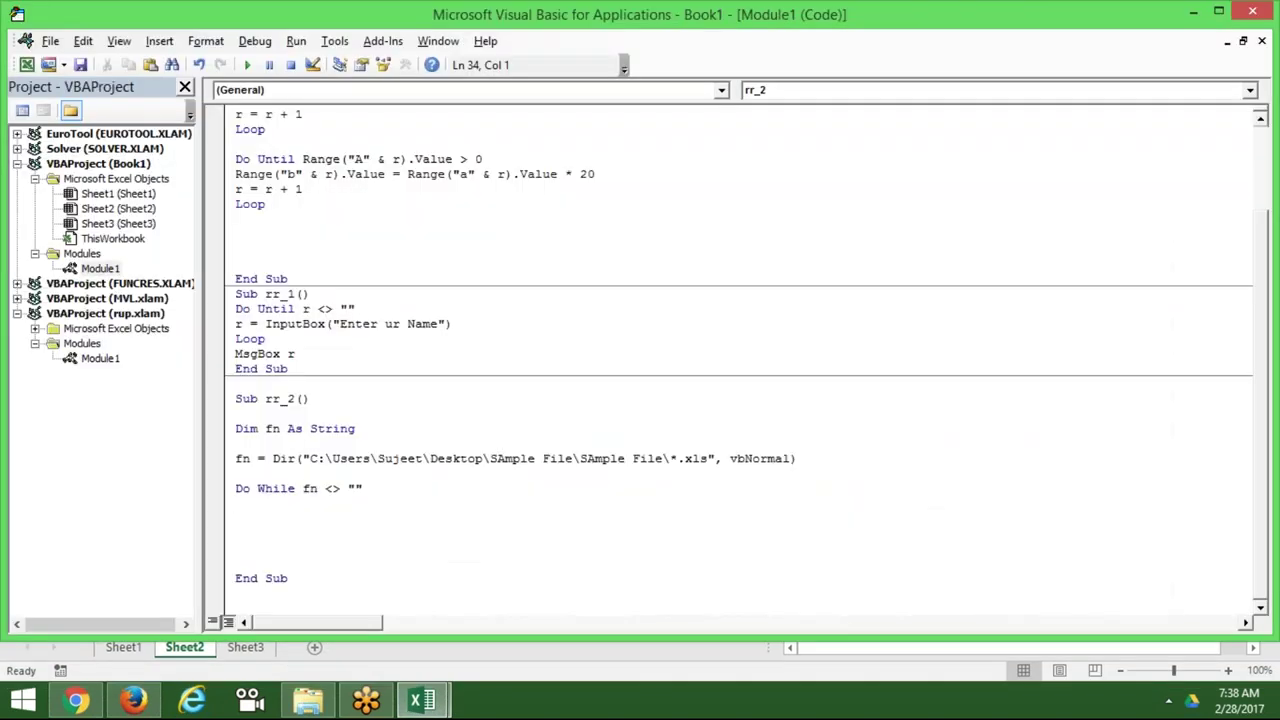
Step: Write Range("A65000").End(xlUp).Offset(1,0).Value = fn inside the loop
{"action": "type", "text": "range"}
{"action": "type", "text": "(\"A"}
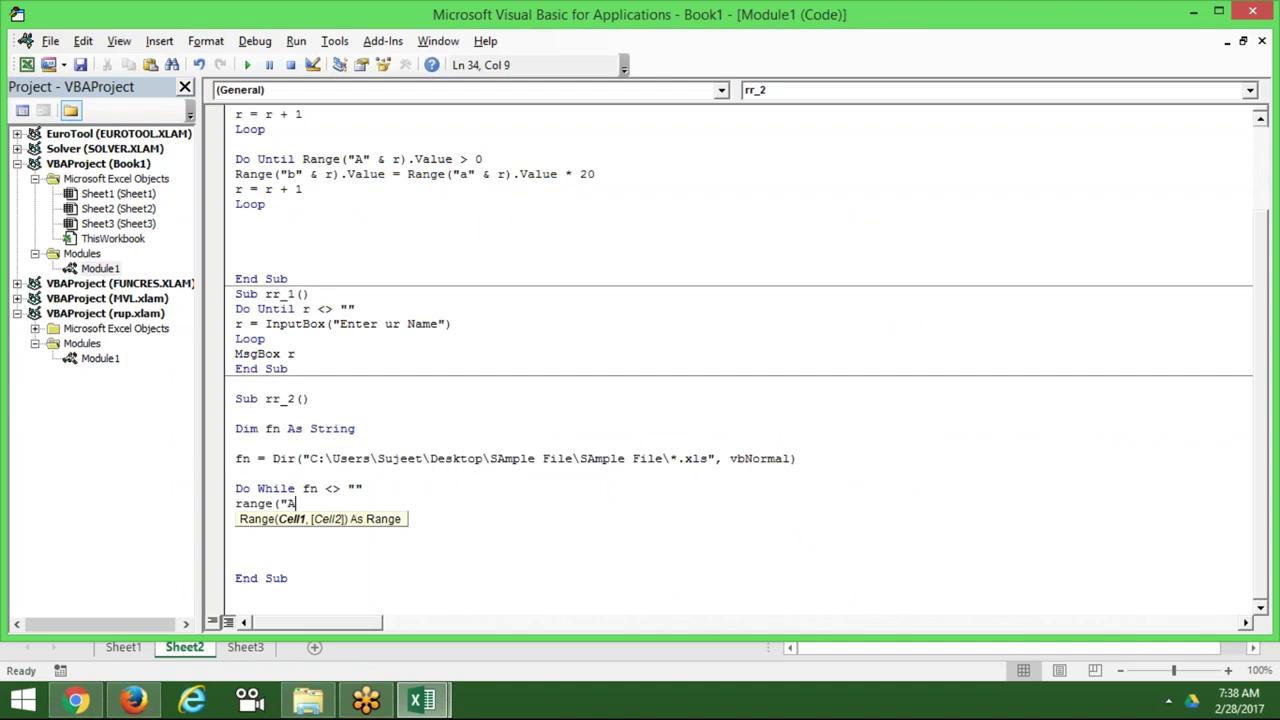
{"action": "type", "text": "1\""}
{"action": "type", "text": ")@"}
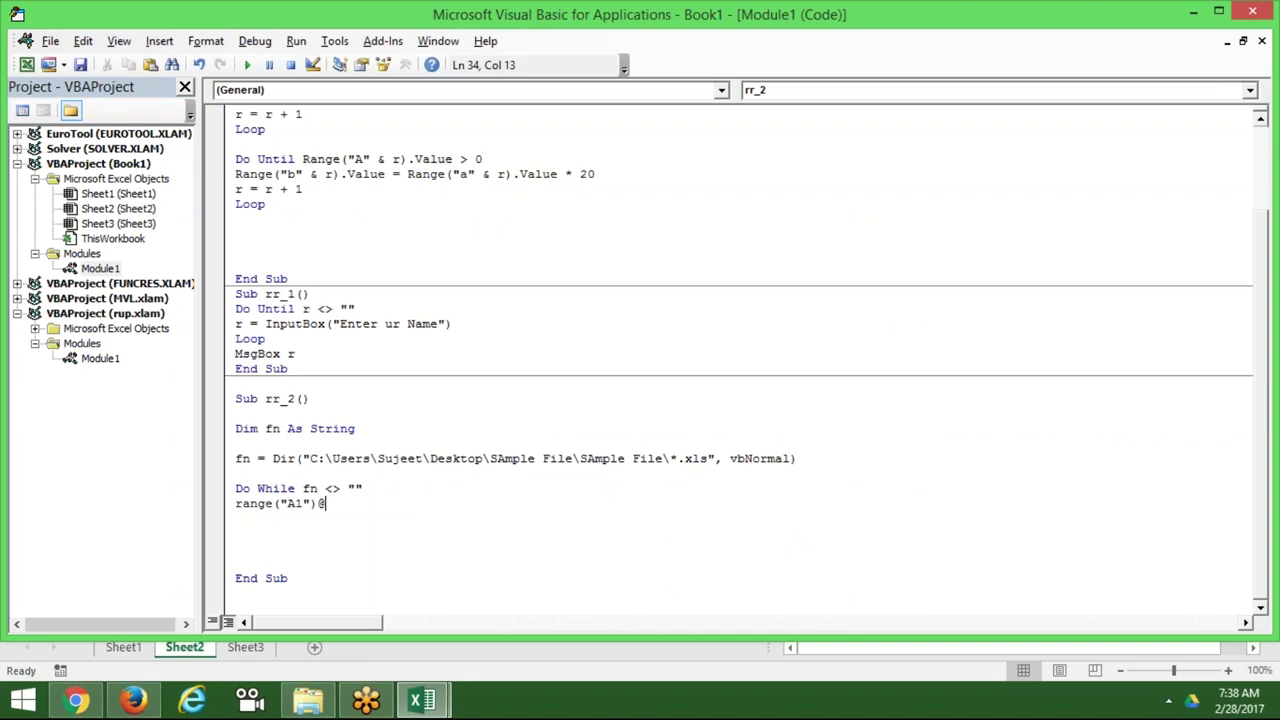
{"action": "key", "text": "BackSpace"}
{"action": "key", "text": "BackSpace"}
{"action": "key", "text": "BackSpace"}
{"action": "key", "text": "BackSpace"}
{"action": "type", "text": "65000"}
{"action": "type", "text": "\""}
{"action": "type", "text": ").en"}
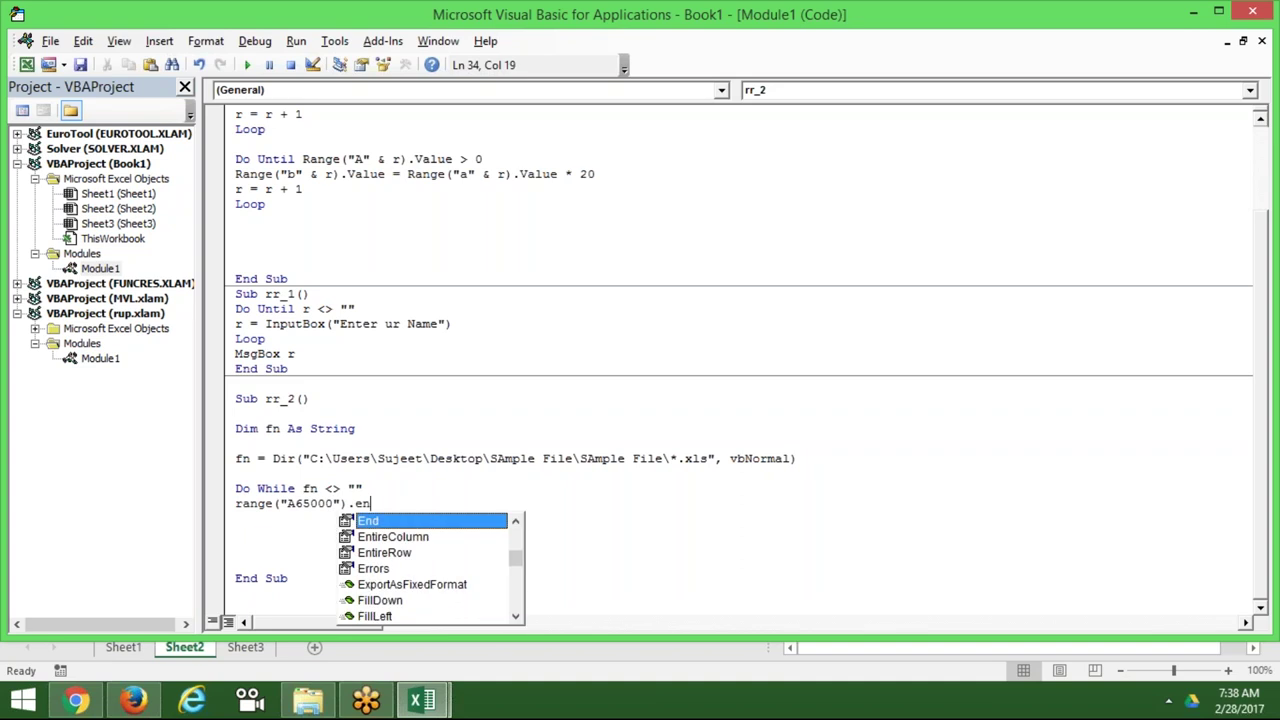
{"action": "key", "text": "Tab"}
{"action": "type", "text": "("}
{"action": "key", "text": "Down"}
{"action": "key", "text": "Down"}
{"action": "key", "text": "Down"}
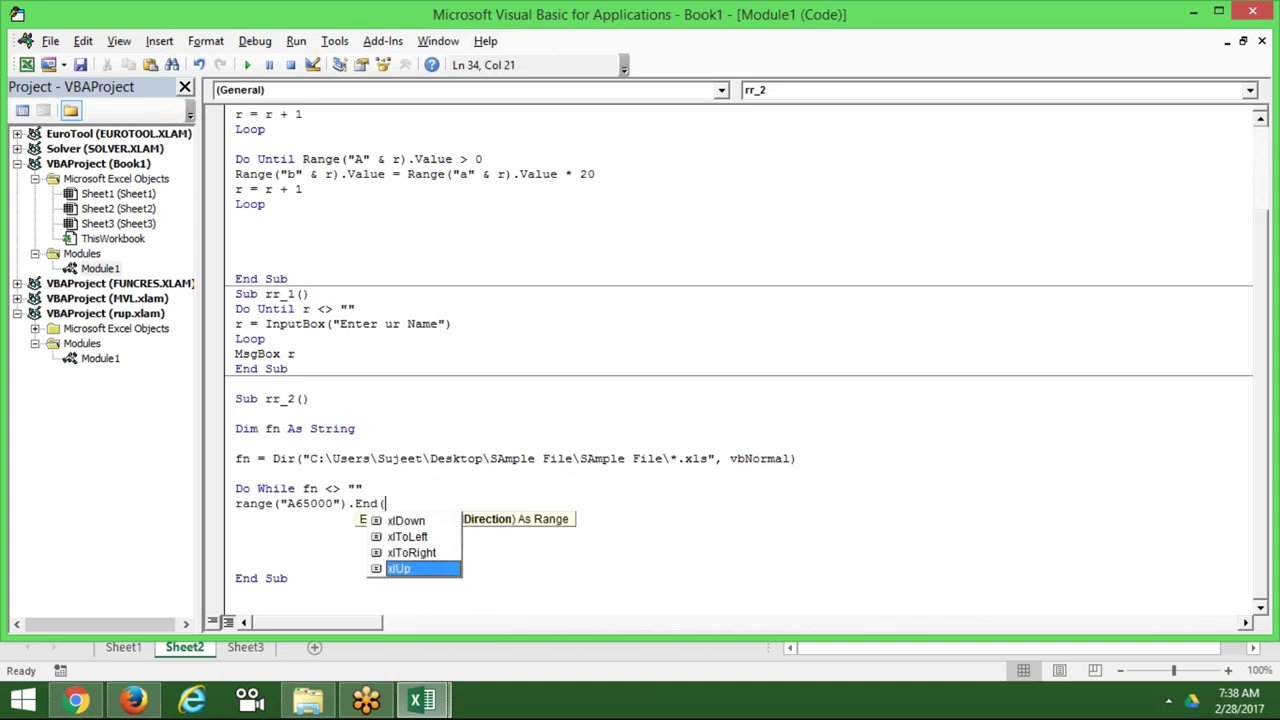
{"action": "key", "text": "Tab"}
{"action": "type", "text": ")."}
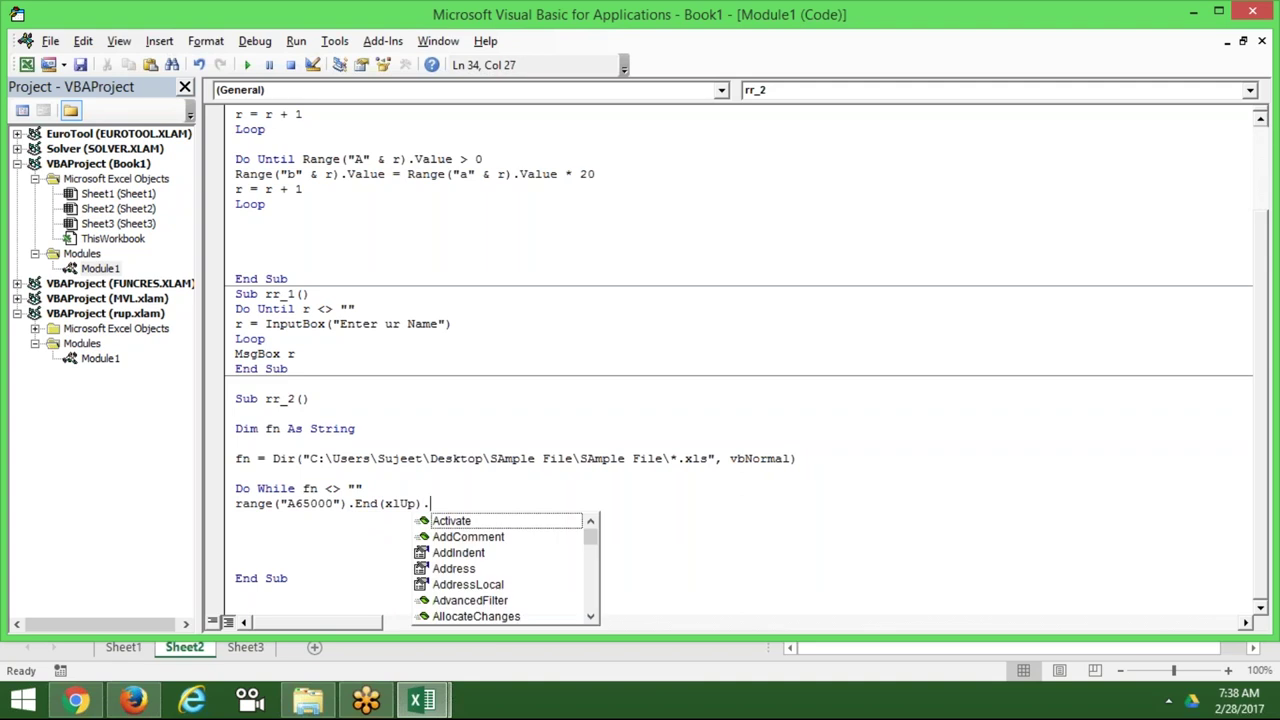
{"action": "type", "text": "of"}
{"action": "key", "text": "Tab"}
{"action": "type", "text": "("}
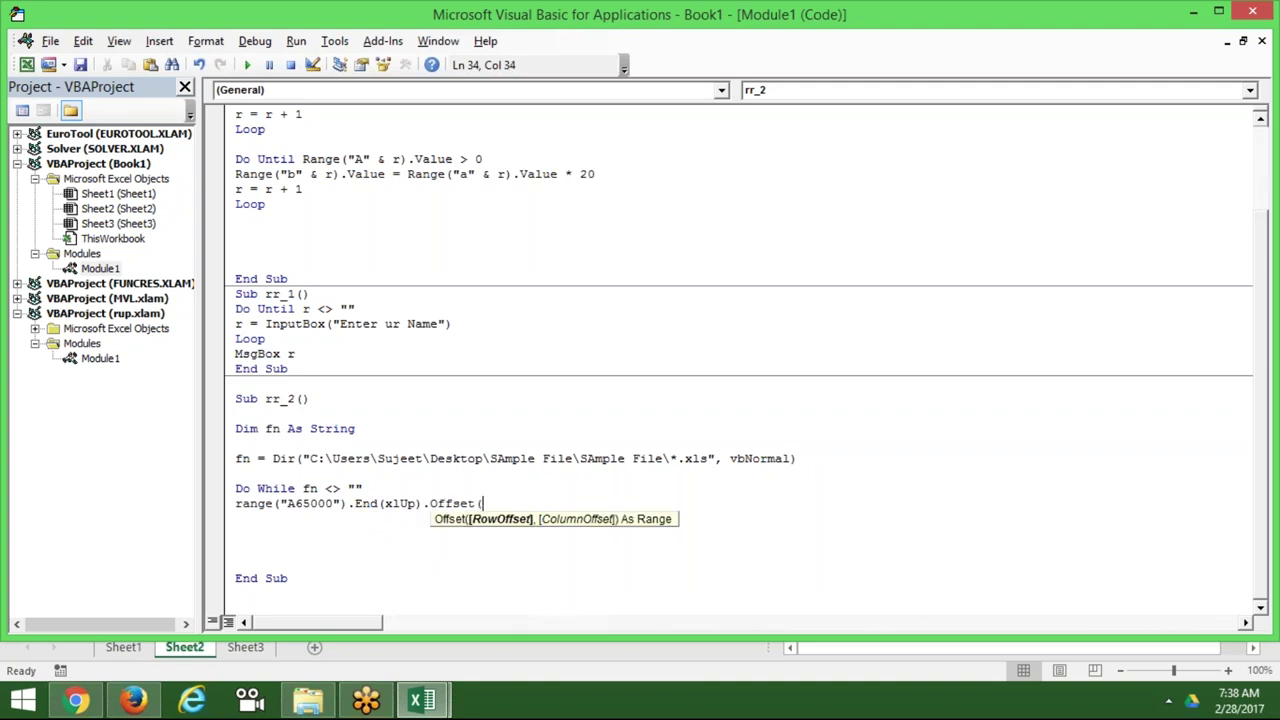
{"action": "type", "text": "1,0"}
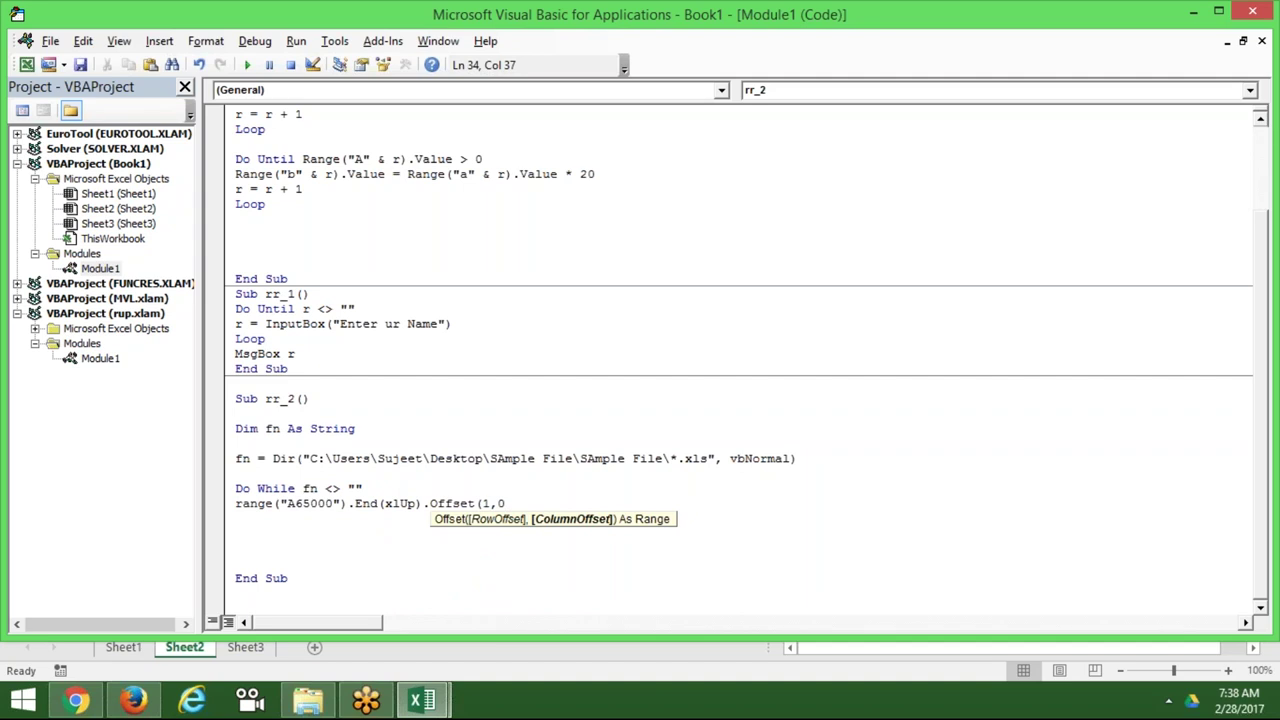
{"action": "type", "text": ").v"}
{"action": "key", "text": "Tab"}
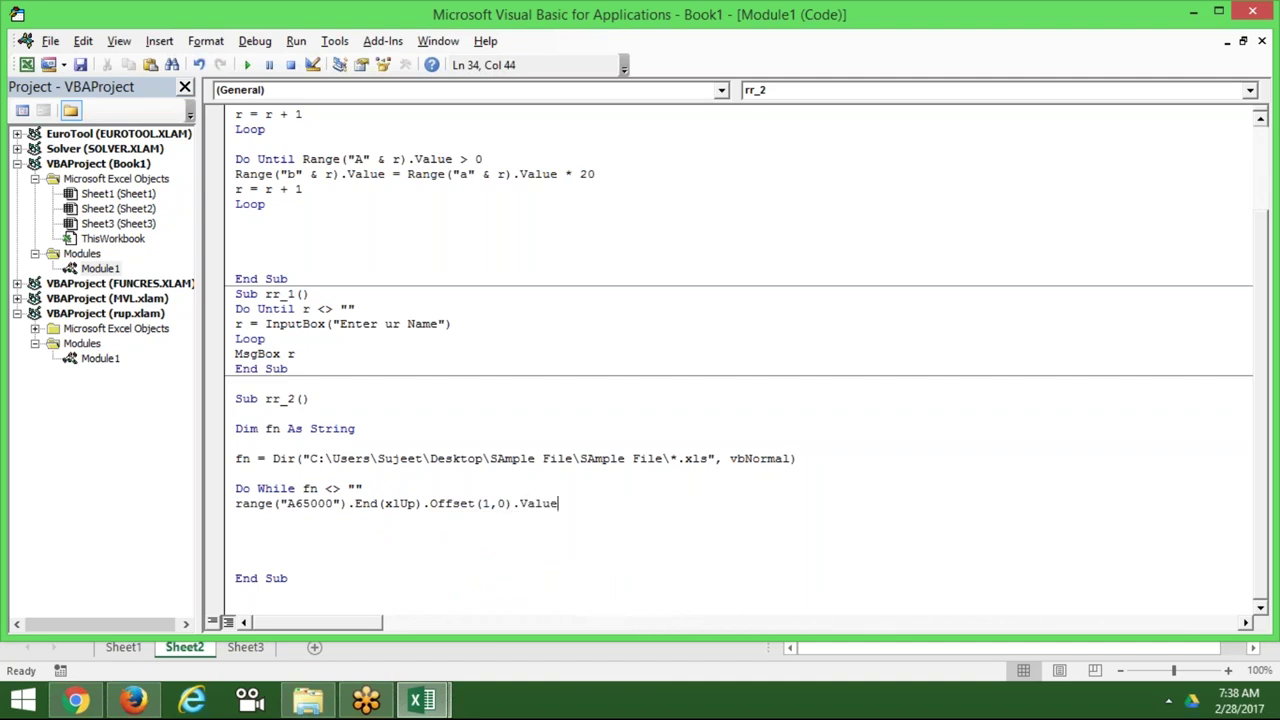
{"action": "type", "text": "= fn"}
{"action": "key", "text": "Return"}
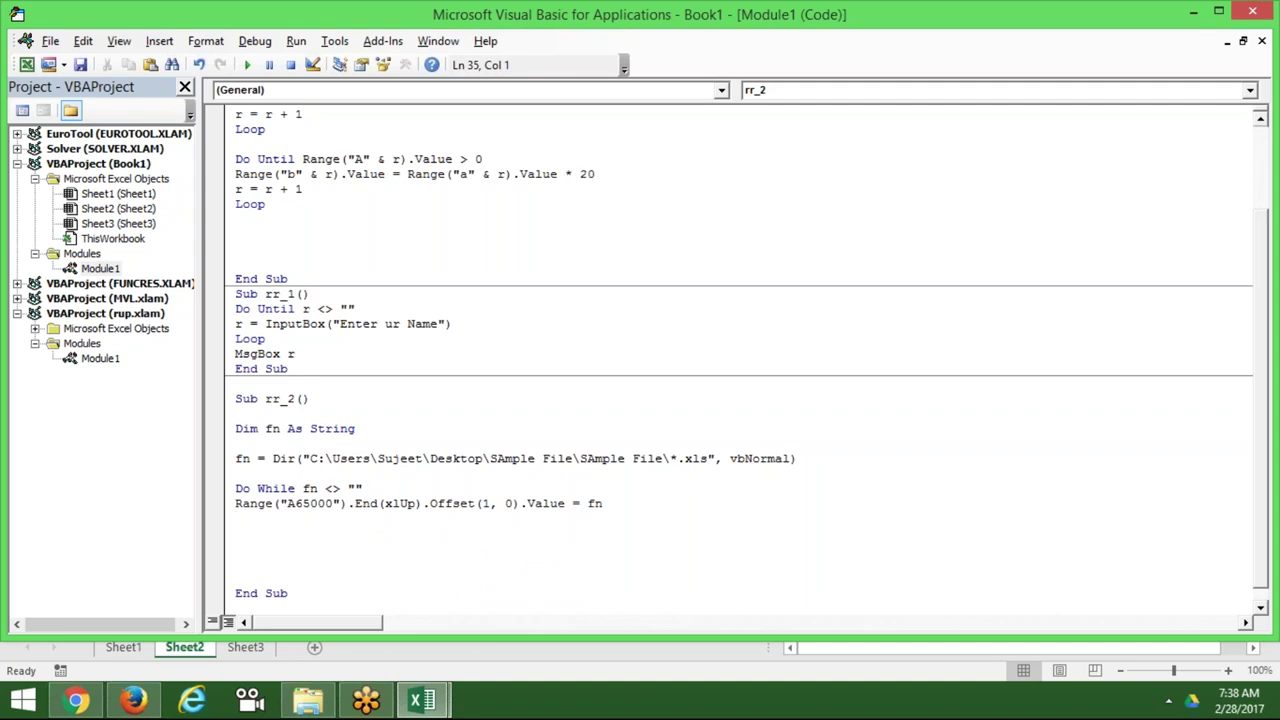
Step: Add fn = Dir() and close the loop with Loop
{"action": "type", "text": "fn="}
{"action": "type", "text": "dir("}
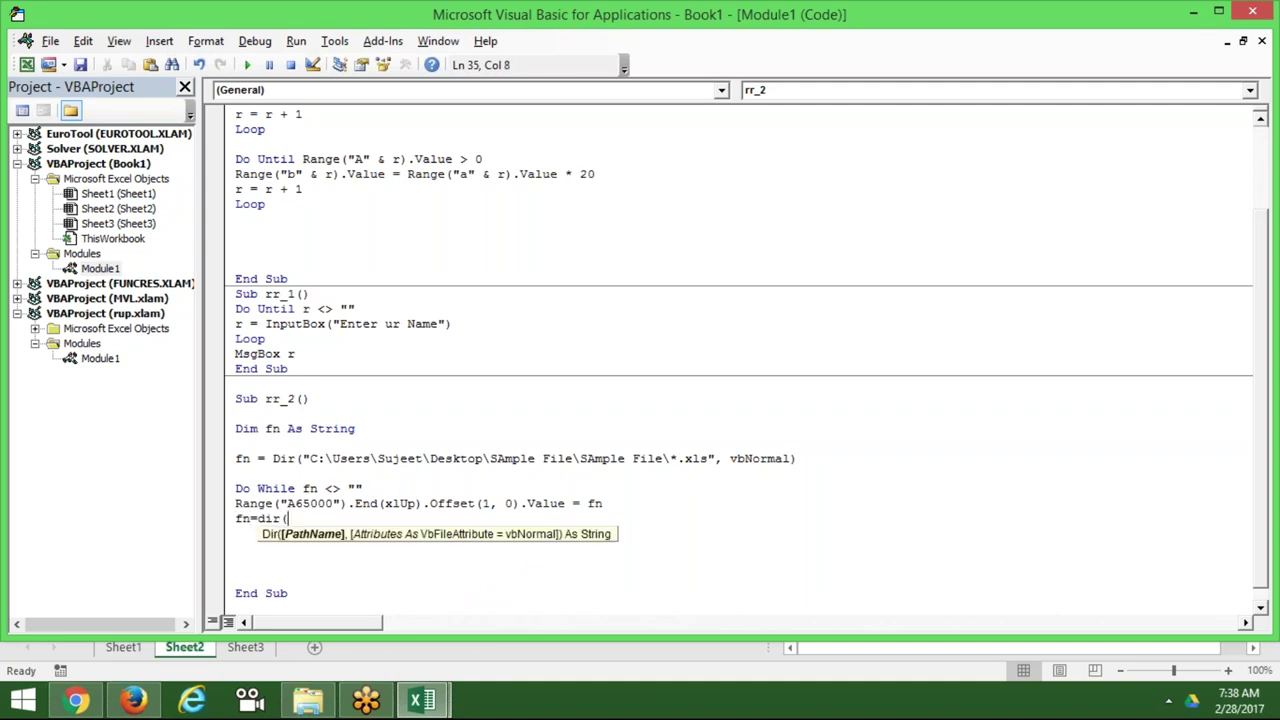
{"action": "type", "text": ")"}
{"action": "key", "text": "Return"}
{"action": "type", "text": "lo"}
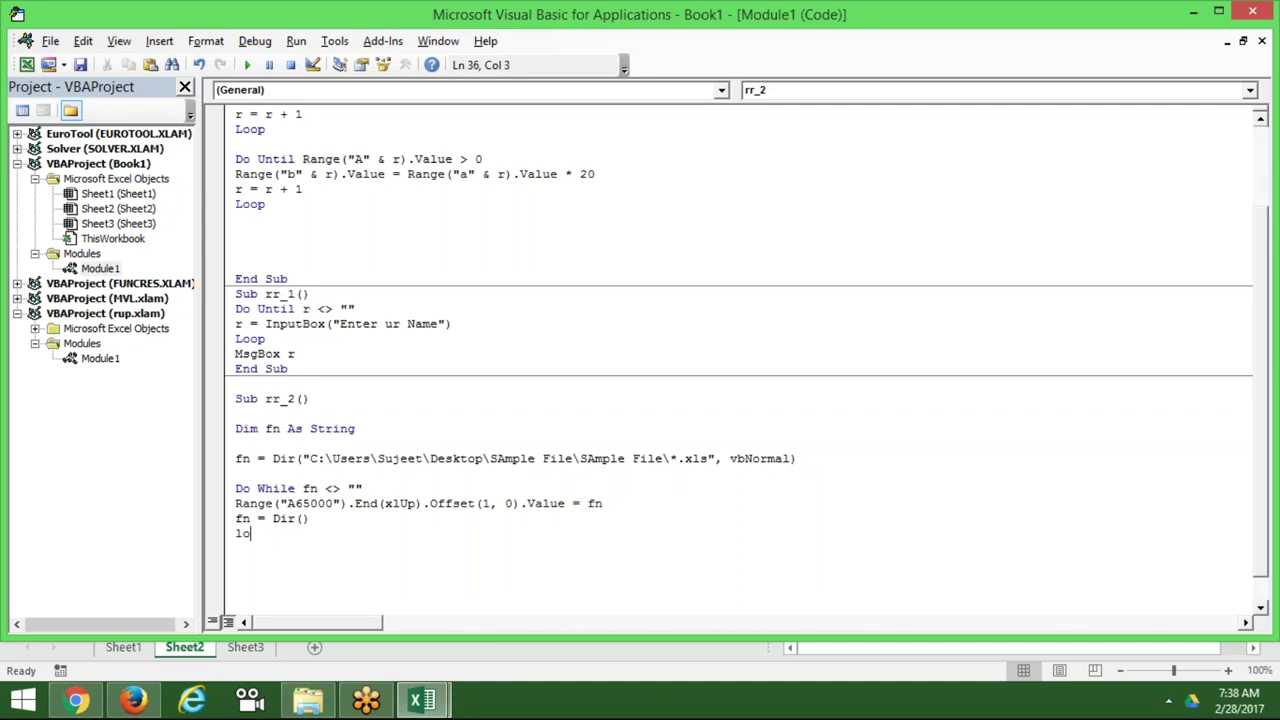
{"action": "type", "text": "op"}
{"action": "key", "text": "Return"}
{"action": "key", "text": "BackSpace"}
{"action": "left_click", "coordinate": [236, 518]}
{"action": "left_click", "coordinate": [310, 488]}
{"action": "double_click", "coordinate": [292, 458]}
{"action": "left_click", "coordinate": [294, 458]}
{"action": "double_click", "coordinate": [290, 458]}
{"action": "left_click", "coordinate": [287, 458]}
{"action": "double_click", "coordinate": [278, 399]}
{"action": "left_click", "coordinate": [271, 399]}
{"action": "double_click", "coordinate": [281, 459]}
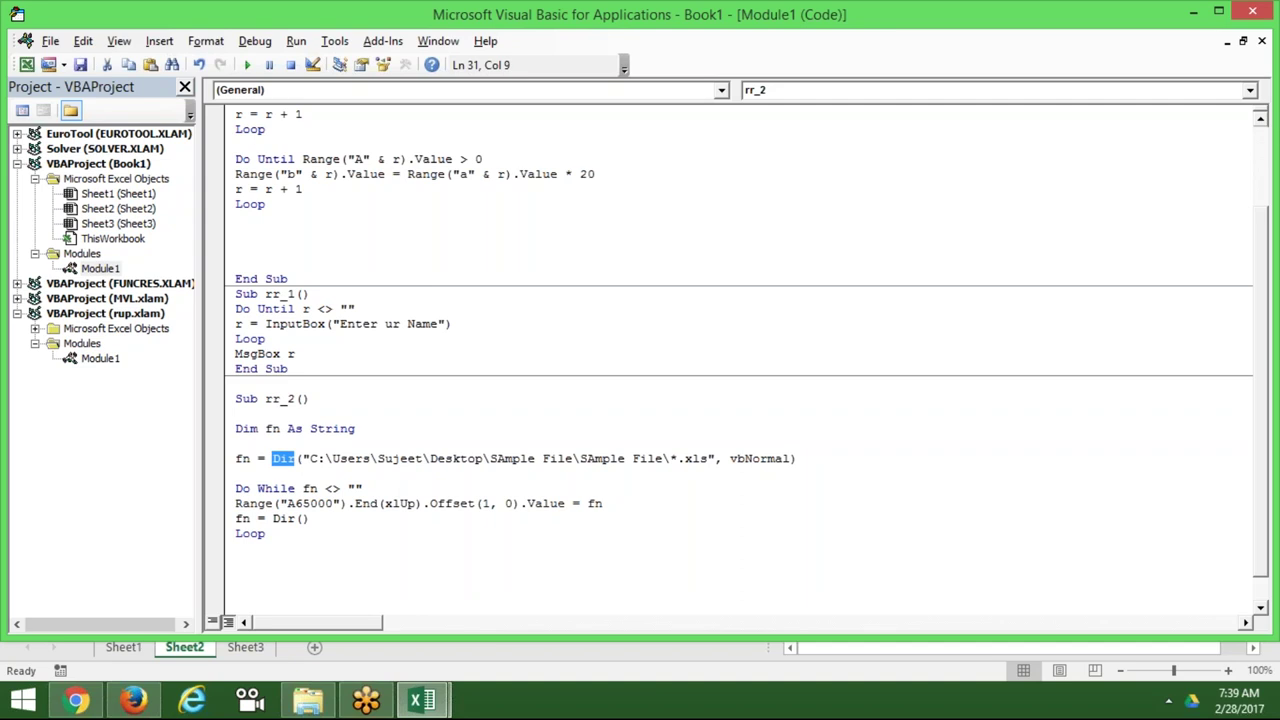
{"action": "left_click", "coordinate": [242, 518]}
{"action": "left_click", "coordinate": [246, 473]}
Step: Run rr_2 and check the workbook file names listed in Sheet2's A2:A55, then return to the code
{"action": "left_click", "coordinate": [247, 65]}
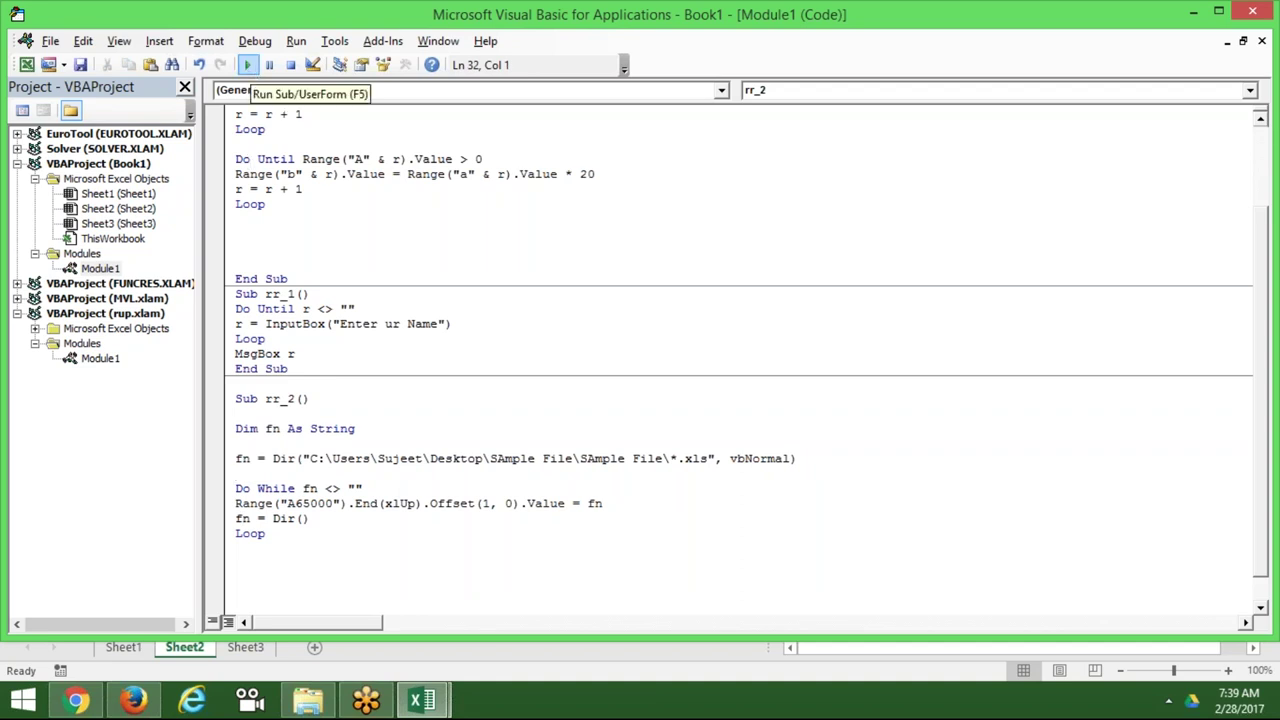
{"action": "mouse_move", "coordinate": [421, 703]}
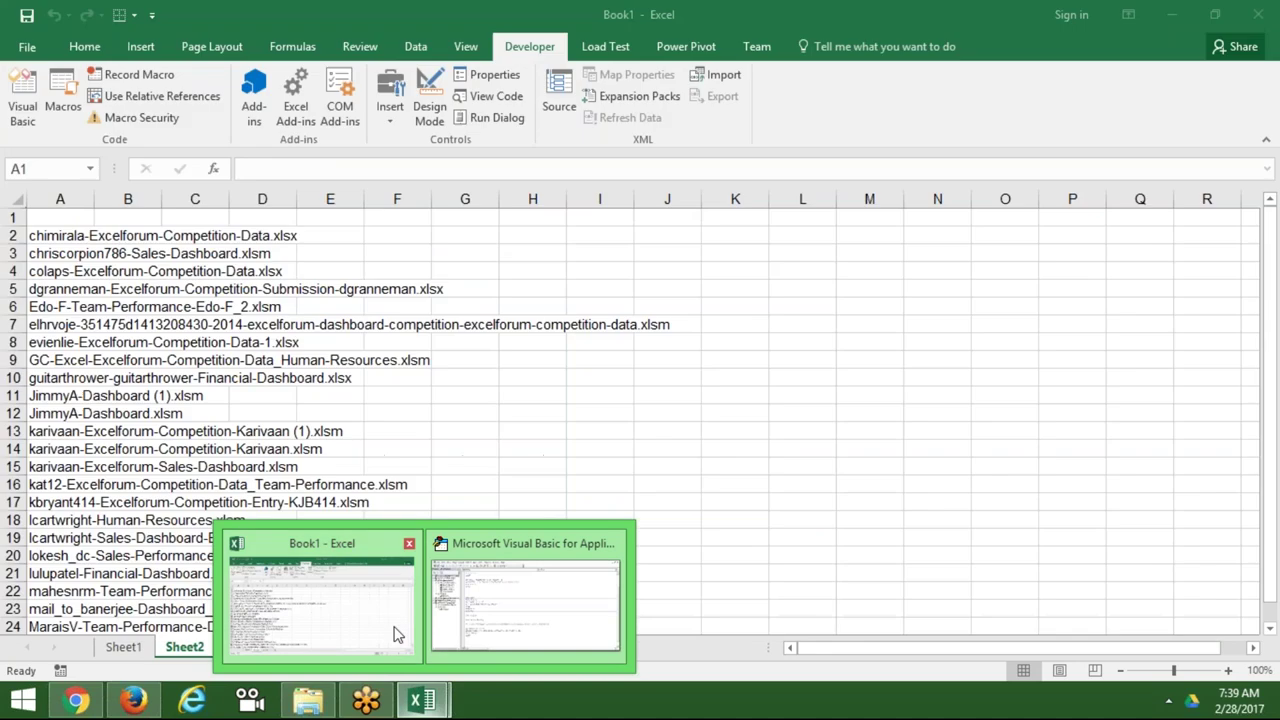
{"action": "left_click", "coordinate": [392, 635]}
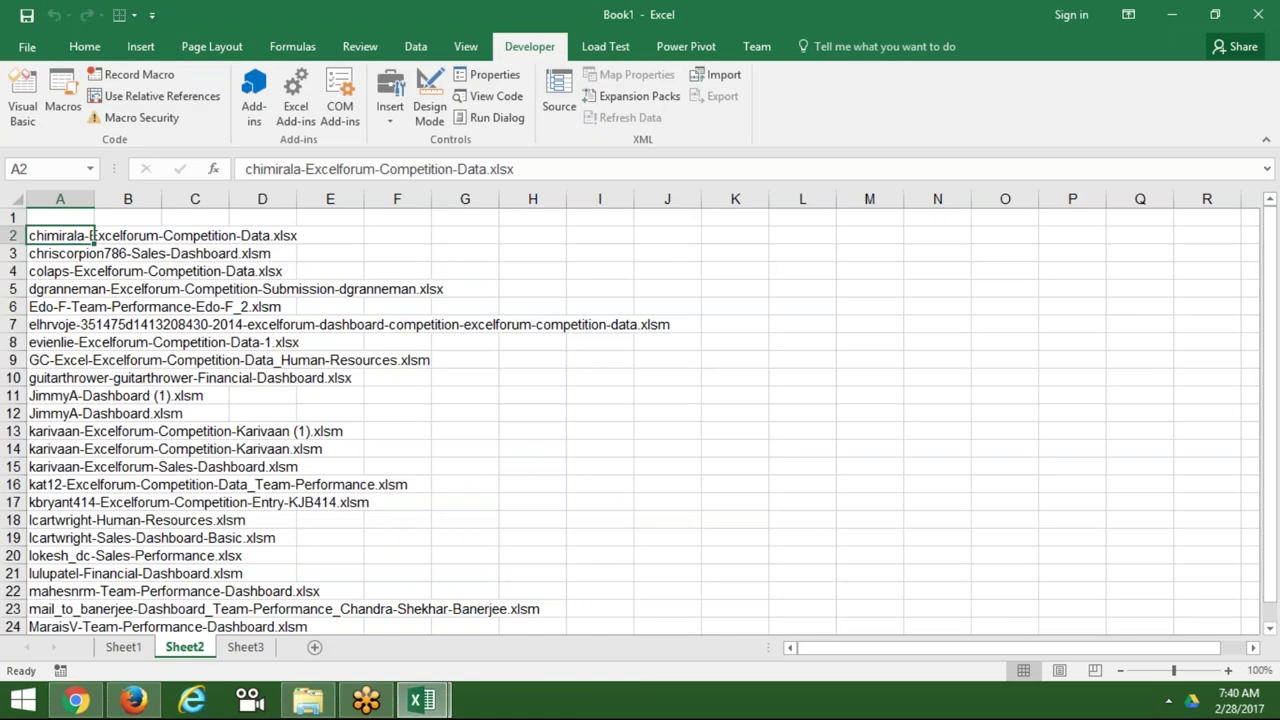
{"action": "key", "text": "Down"}
{"action": "key", "text": "Down"}
{"action": "key", "text": "Down"}
{"action": "key", "text": "Down"}
{"action": "key", "text": "Down"}
{"action": "key", "text": "Down"}
{"action": "key", "text": "Down"}
{"action": "key", "text": "Down"}
{"action": "key", "text": "Down"}
{"action": "key", "text": "Down"}
{"action": "key", "text": "Down"}
{"action": "key", "text": "Down"}
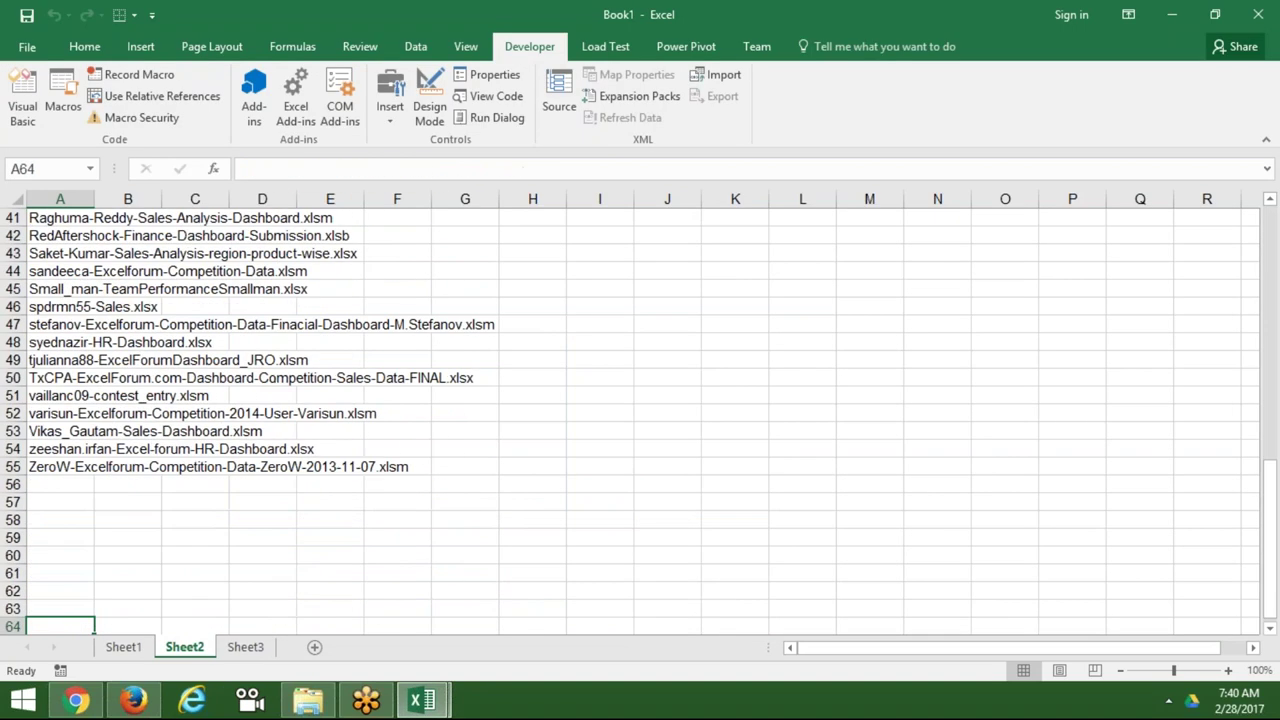
{"action": "key", "text": "Down"}
{"action": "key", "text": "Down"}
{"action": "key", "text": "Down"}
{"action": "key", "text": "Up"}
{"action": "key", "text": "Up"}
{"action": "key", "text": "Up"}
{"action": "key", "text": "Up"}
{"action": "key", "text": "Up"}
{"action": "key", "text": "Up"}
{"action": "key", "text": "Up"}
{"action": "key", "text": "Up"}
{"action": "key", "text": "Up"}
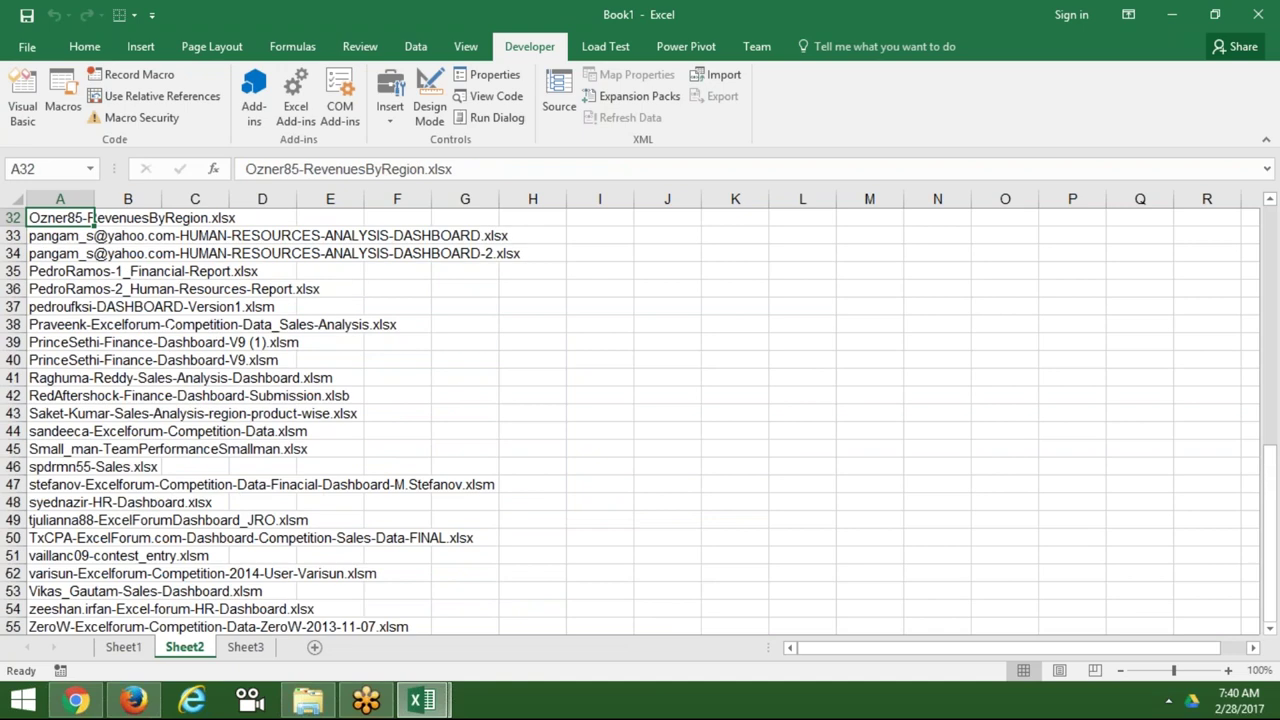
{"action": "key", "text": "Up"}
{"action": "key", "text": "Up"}
{"action": "key", "text": "Up"}
{"action": "key", "text": "Up"}
{"action": "key", "text": "Up"}
{"action": "key", "text": "Up"}
{"action": "key", "text": "alt+F11"}
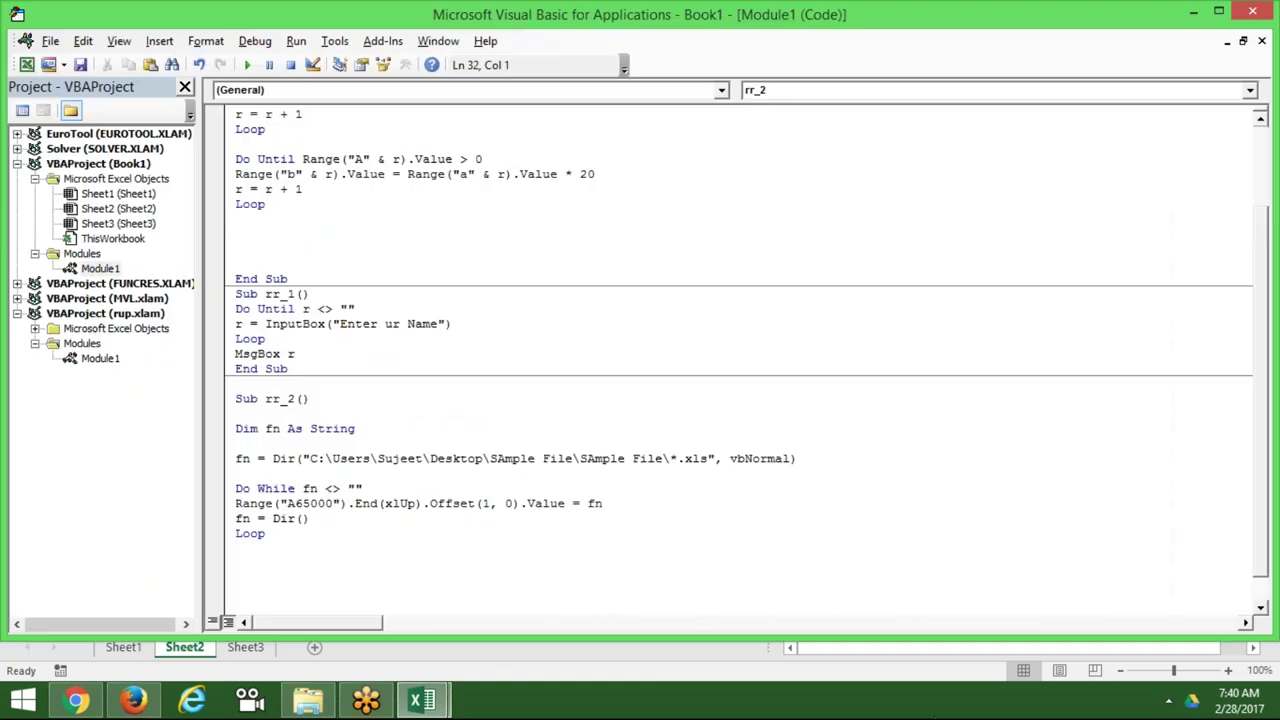
Step: Try the Dir pattern as *.* and *2017*, then restore it to *.xls
{"action": "double_click", "coordinate": [708, 460]}
{"action": "key", "text": "BackSpace"}
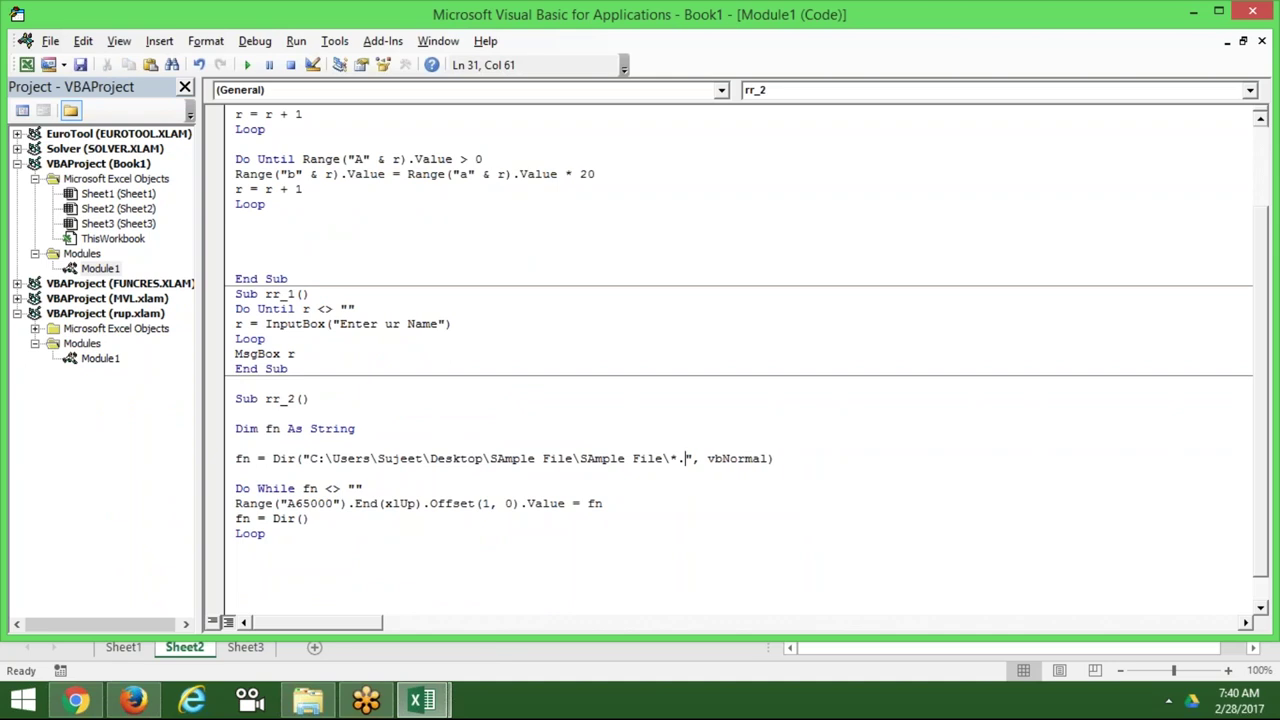
{"action": "type", "text": "*"}
{"action": "key", "text": "BackSpace"}
{"action": "key", "text": "BackSpace"}
{"action": "type", "text": "2017"}
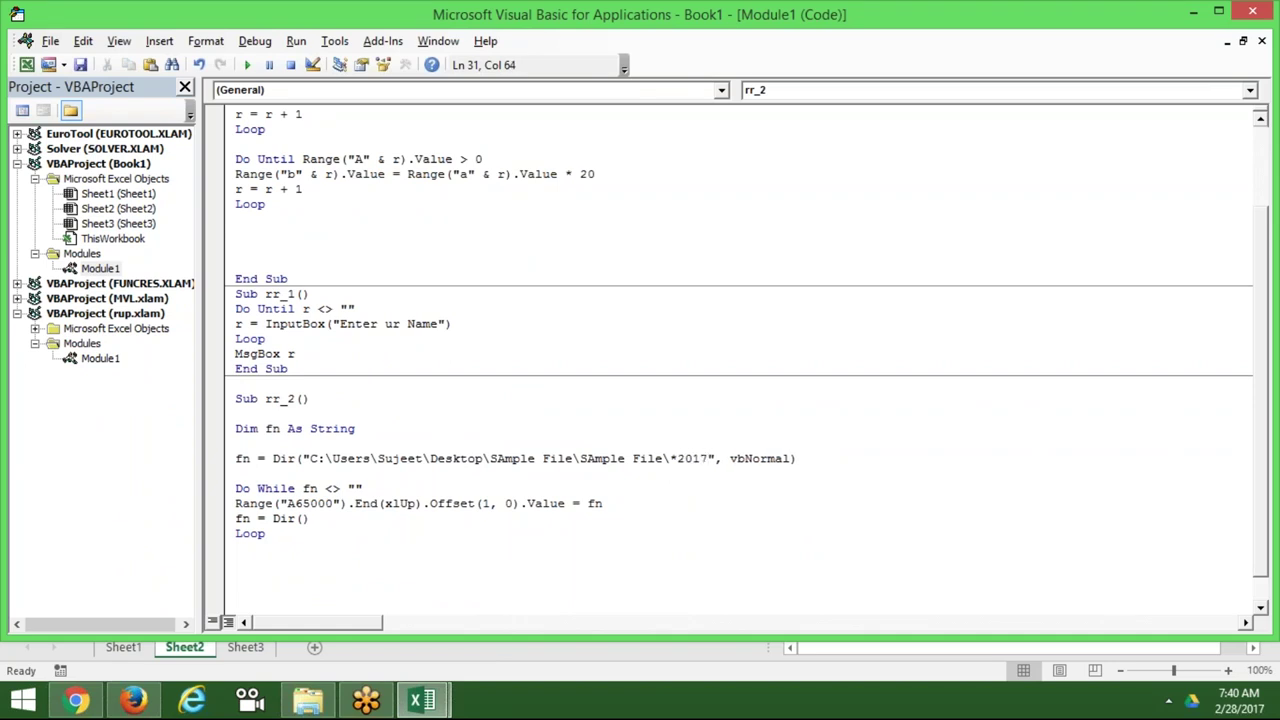
{"action": "type", "text": "*"}
{"action": "key", "text": "BackSpace"}
{"action": "key", "text": "BackSpace"}
{"action": "key", "text": "BackSpace"}
{"action": "key", "text": "BackSpace"}
{"action": "key", "text": "BackSpace"}
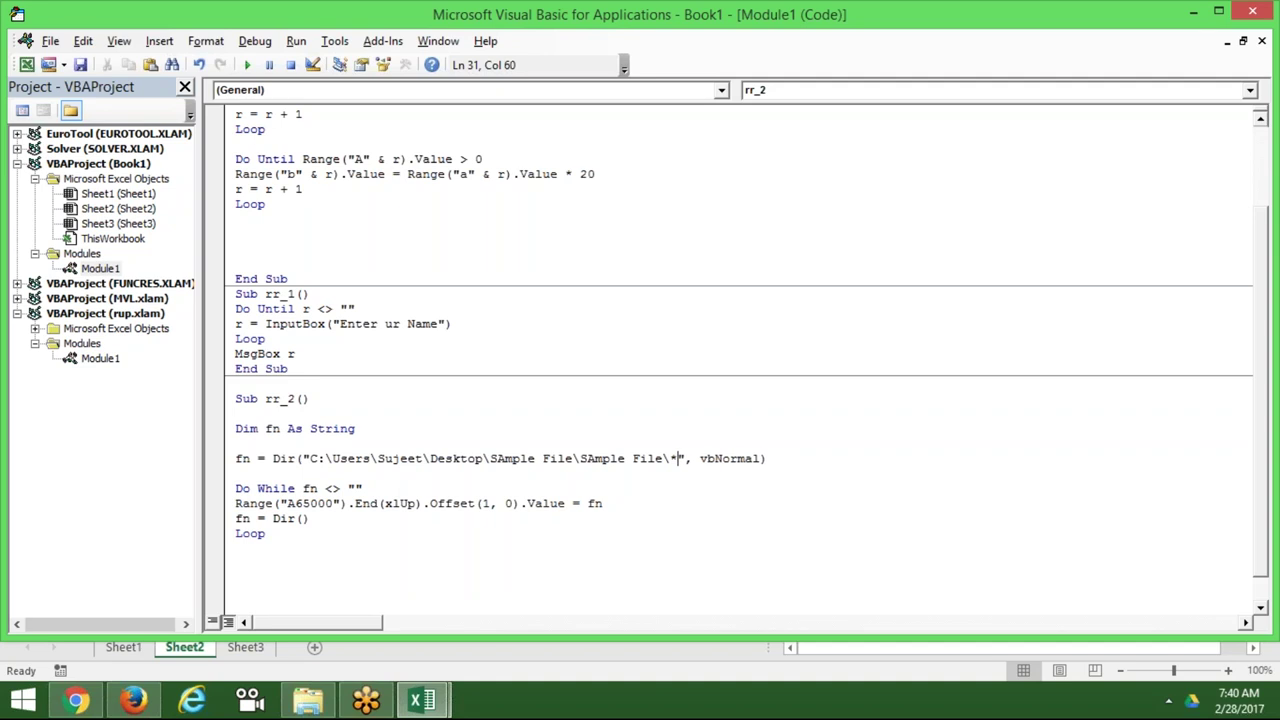
{"action": "type", "text": ".xls"}
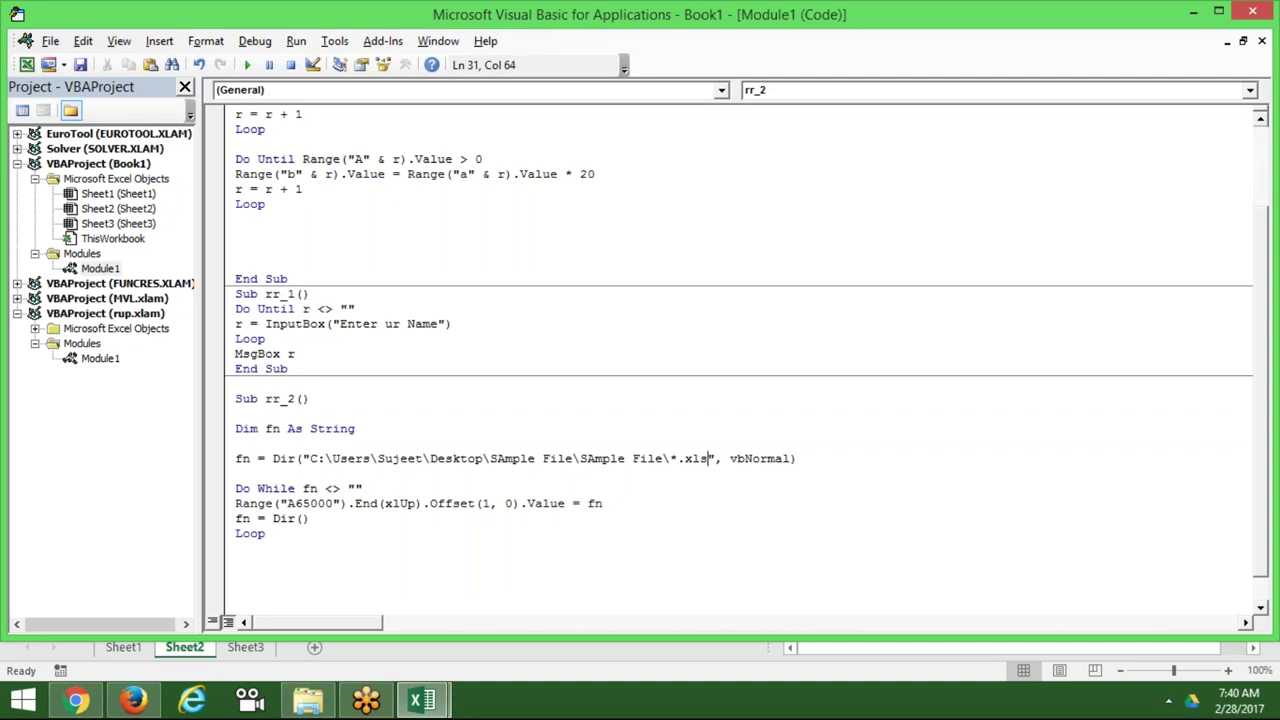
Step: Add a blank line after the Loop statement
{"action": "left_click", "coordinate": [738, 533]}
{"action": "double_click", "coordinate": [738, 533]}
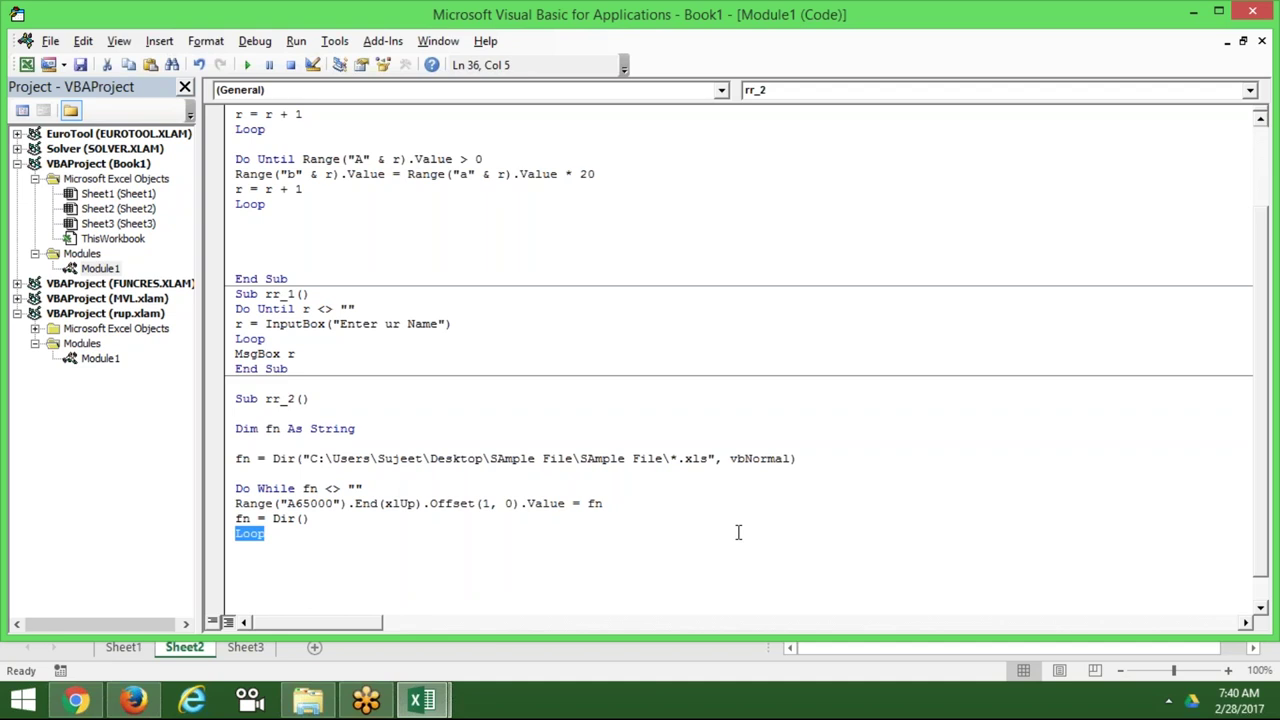
{"action": "left_click", "coordinate": [707, 546]}
{"action": "key", "text": "ctrl+z"}
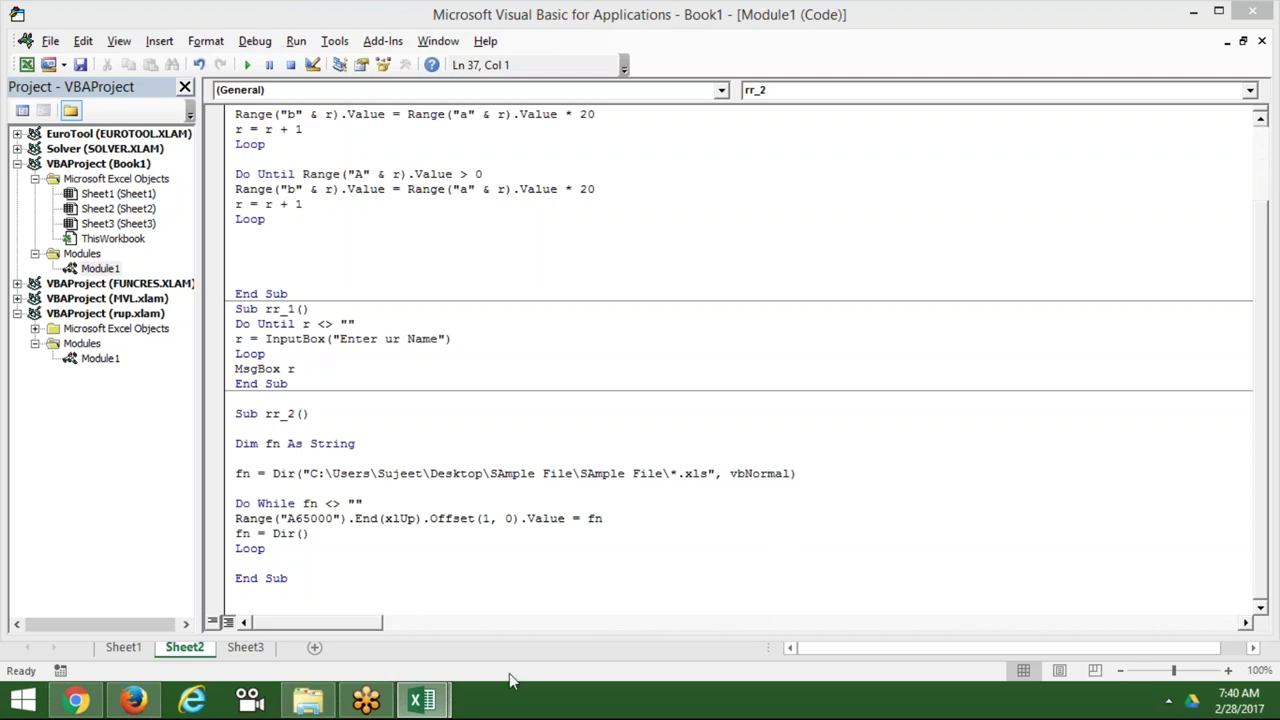
Step: Delete the blank lines under Sub rr_2(), after Dim fn As String, before Do While and before End Sub
{"action": "left_click", "coordinate": [428, 626]}
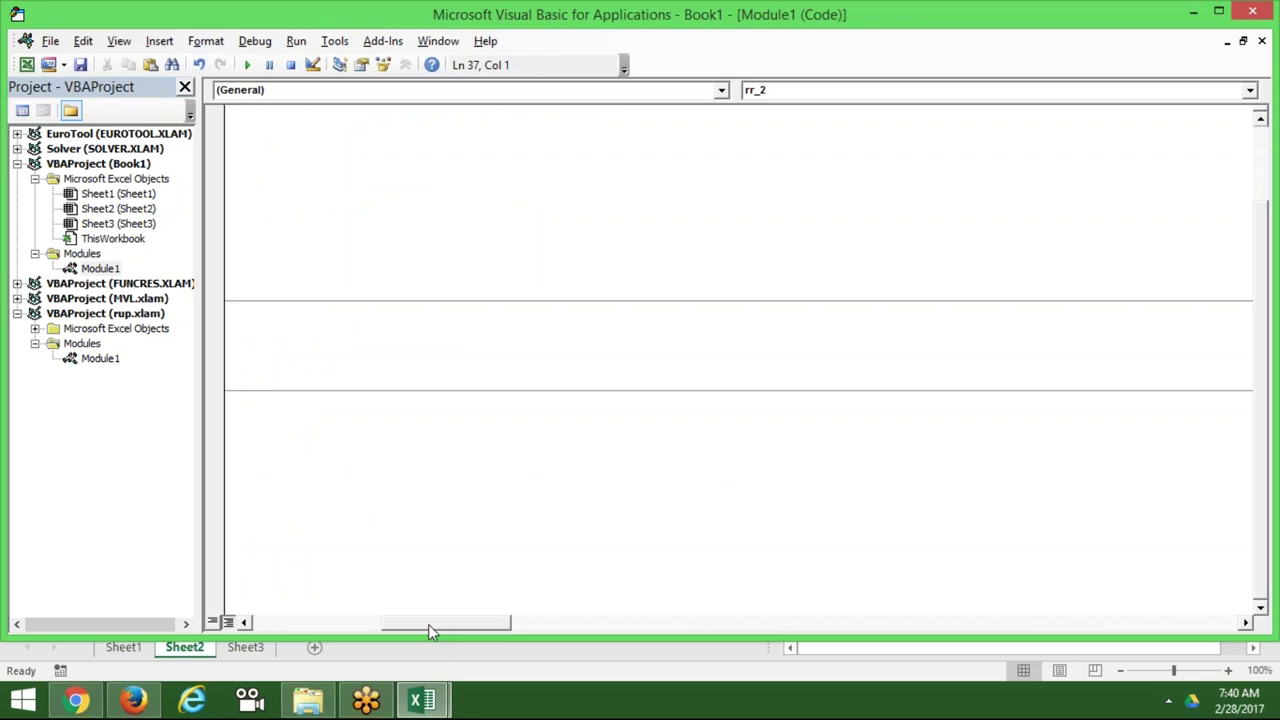
{"action": "left_click_drag", "start_coordinate": [428, 626], "coordinate": [290, 628]}
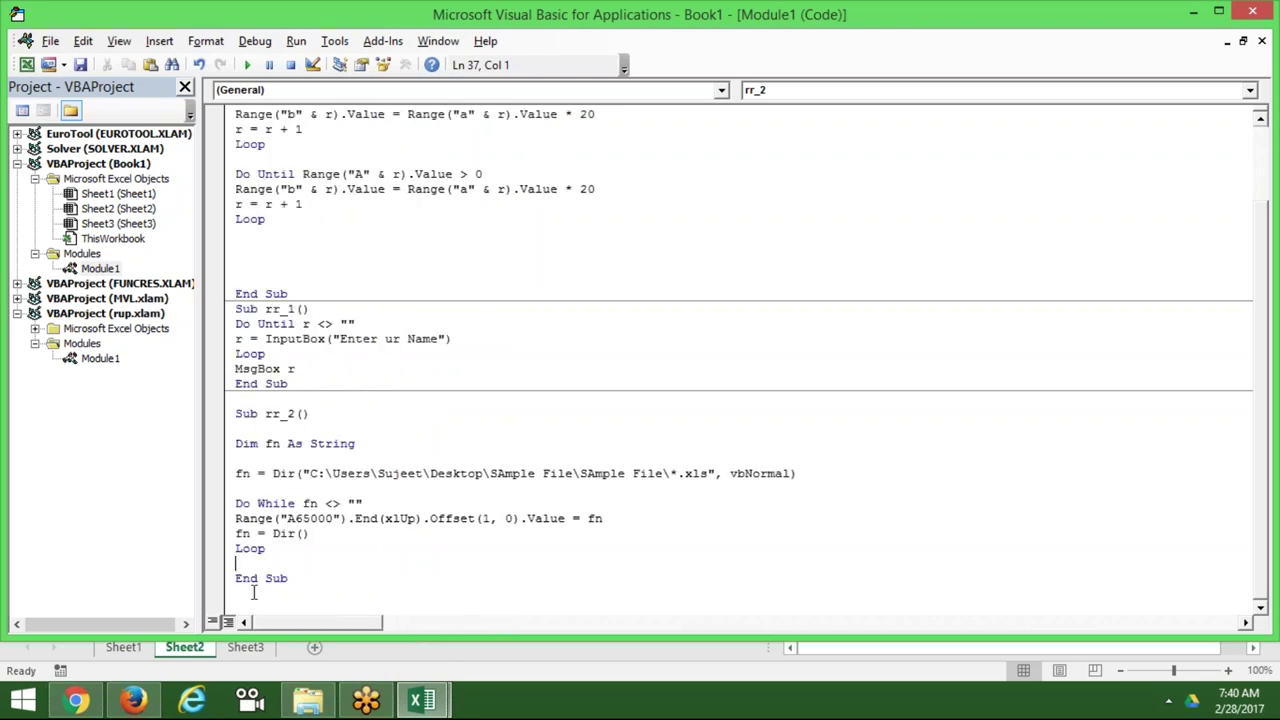
{"action": "key", "text": "Delete"}
{"action": "key", "text": "Up"}
{"action": "key", "text": "Up"}
{"action": "key", "text": "Up"}
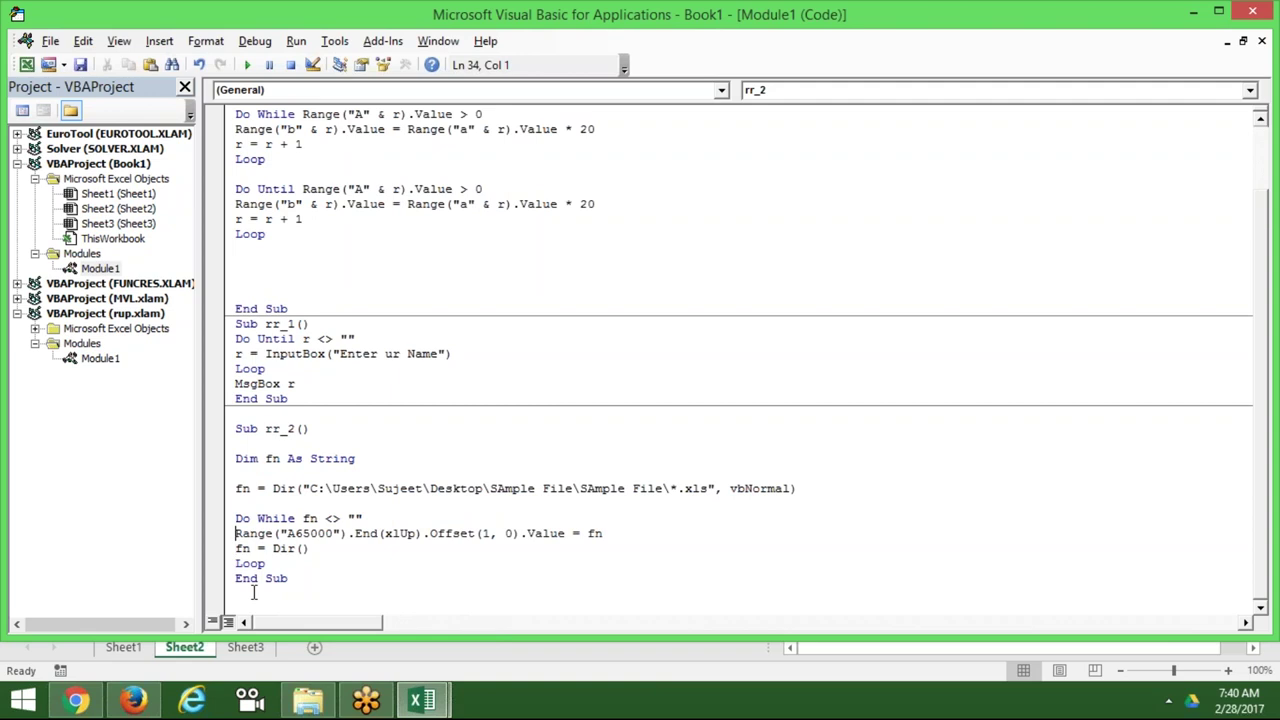
{"action": "key", "text": "Up"}
{"action": "key", "text": "Up"}
{"action": "key", "text": "Delete"}
{"action": "key", "text": "Up"}
{"action": "key", "text": "Up"}
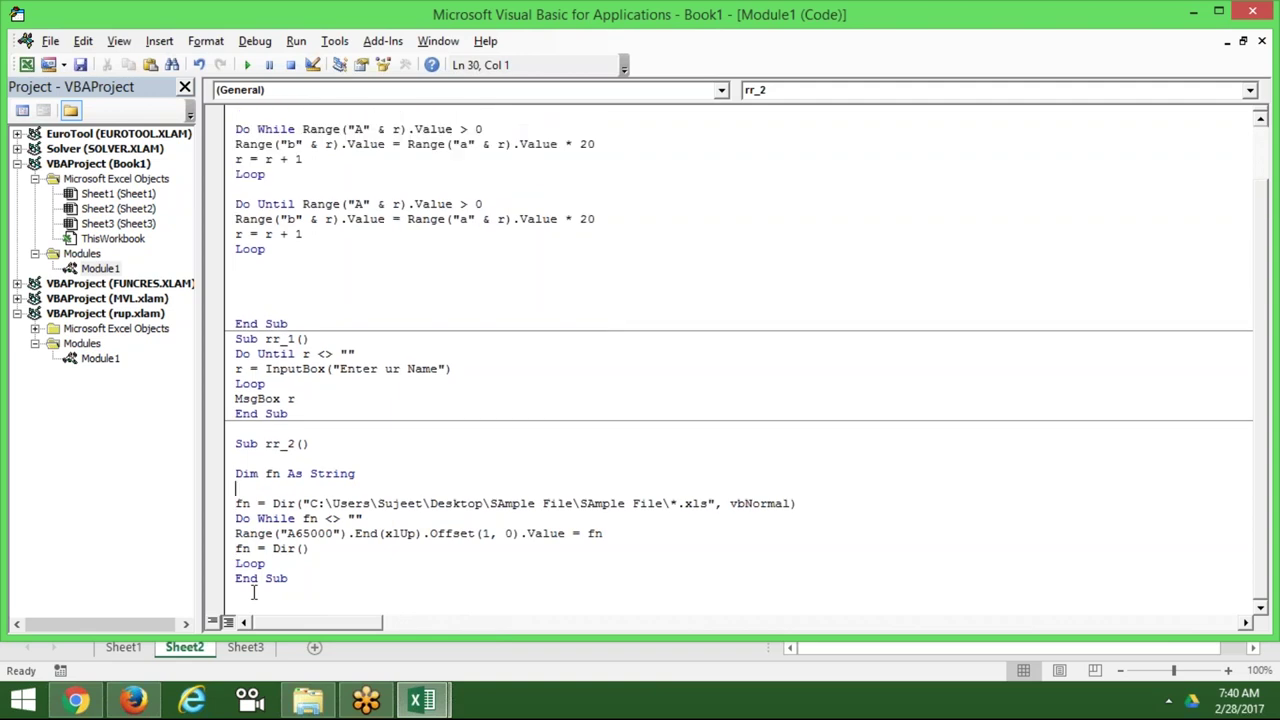
{"action": "key", "text": "Delete"}
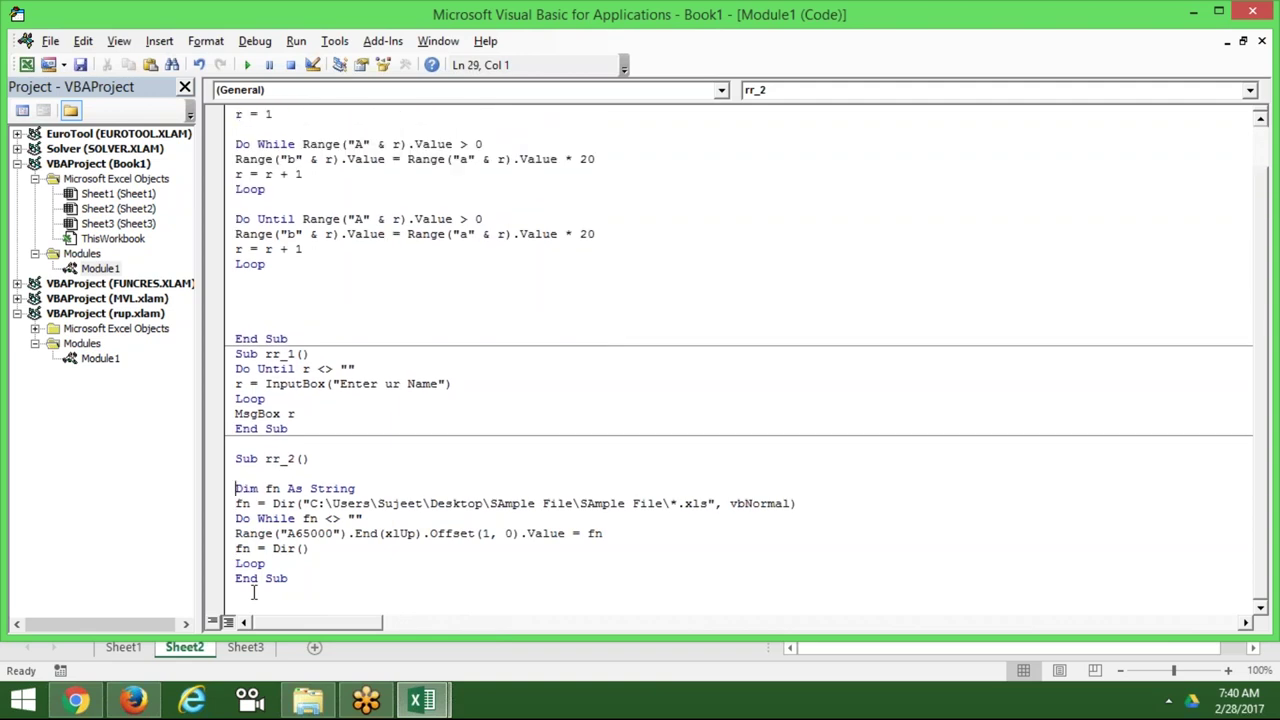
{"action": "key", "text": "Up"}
{"action": "key", "text": "Delete"}
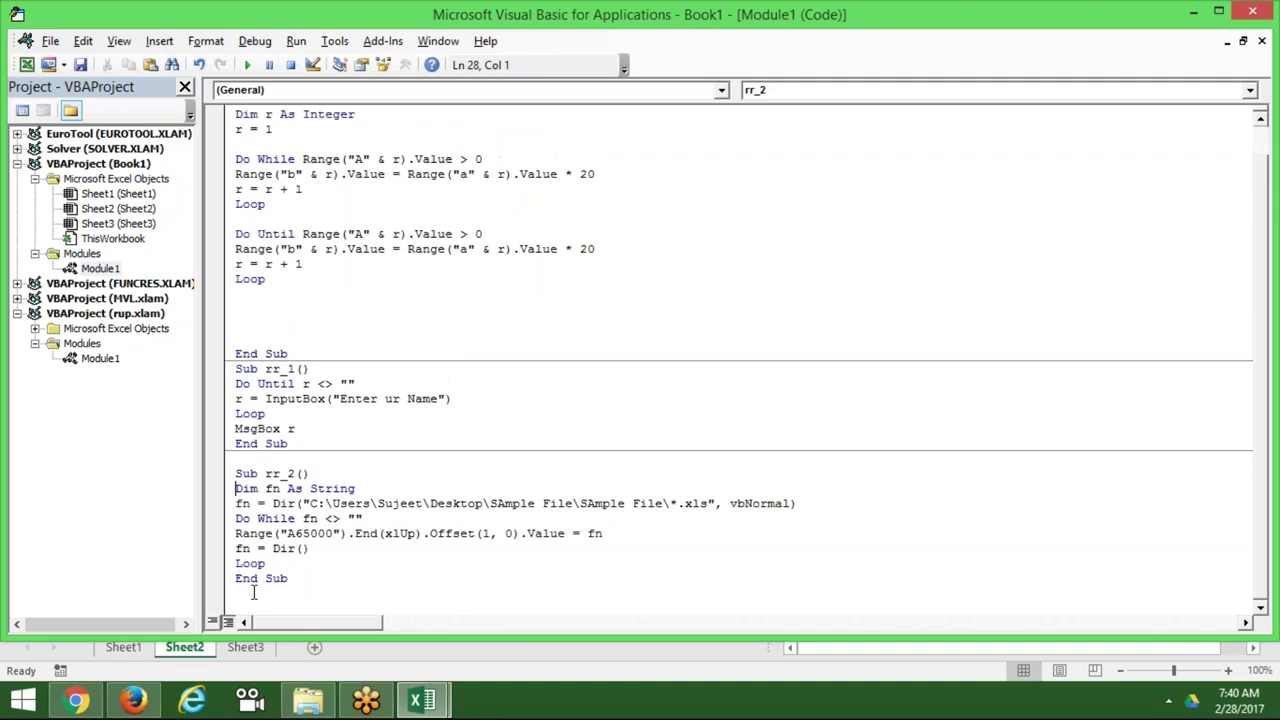
{"action": "key", "text": "Down"}
{"action": "key", "text": "Down"}
{"action": "key", "text": "Down"}
{"action": "key", "text": "Down"}
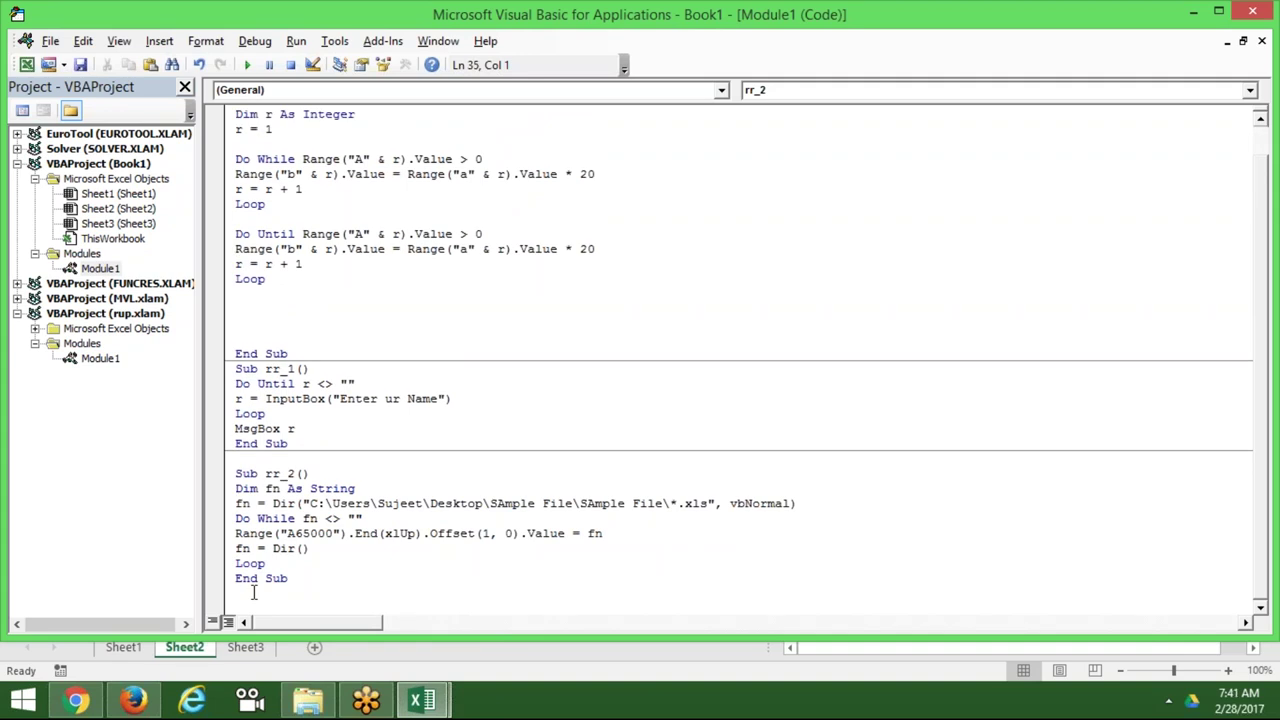